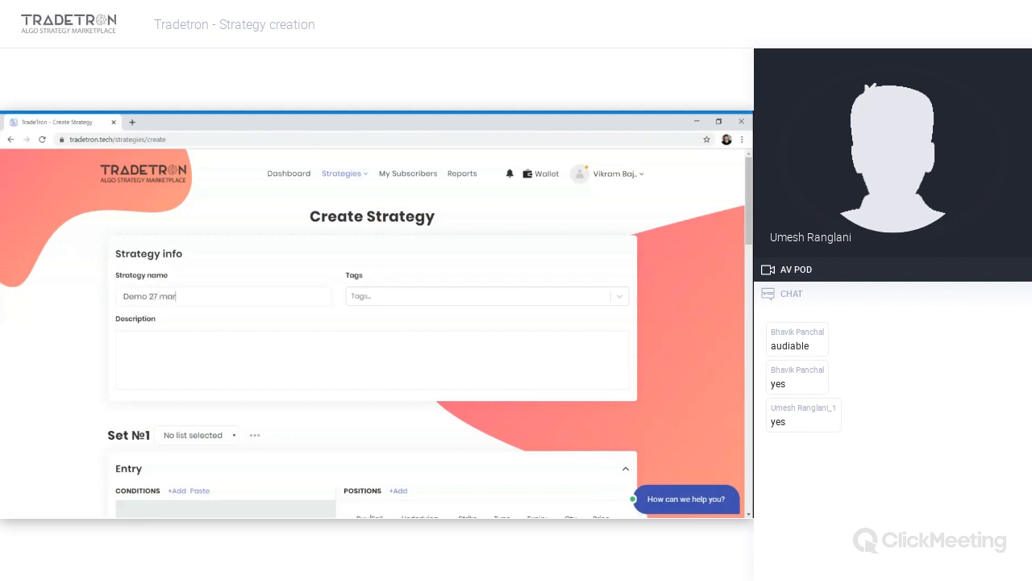
- Enter Pair as the strategy description
click(377, 295)
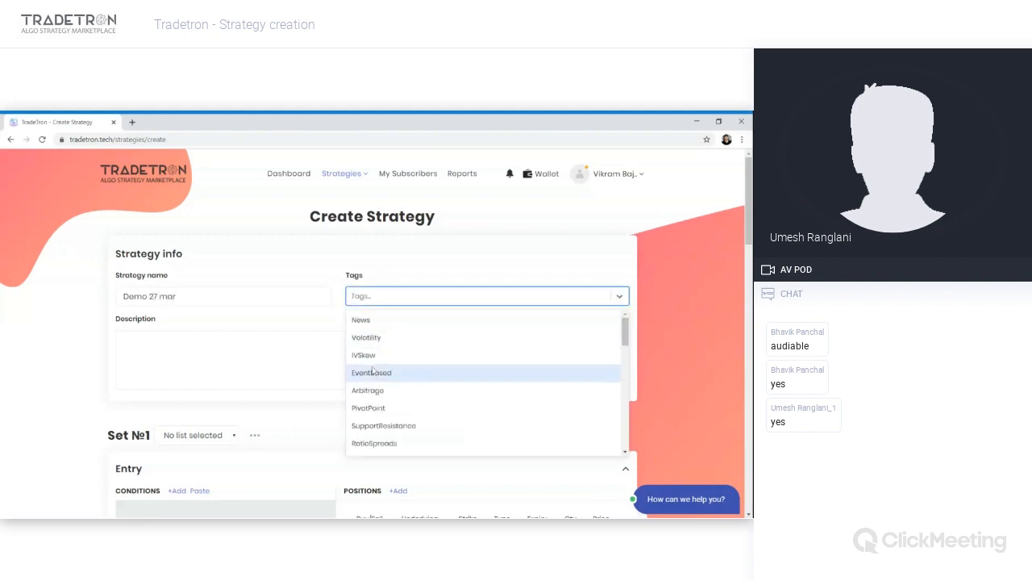
click(381, 296)
key(Tab)
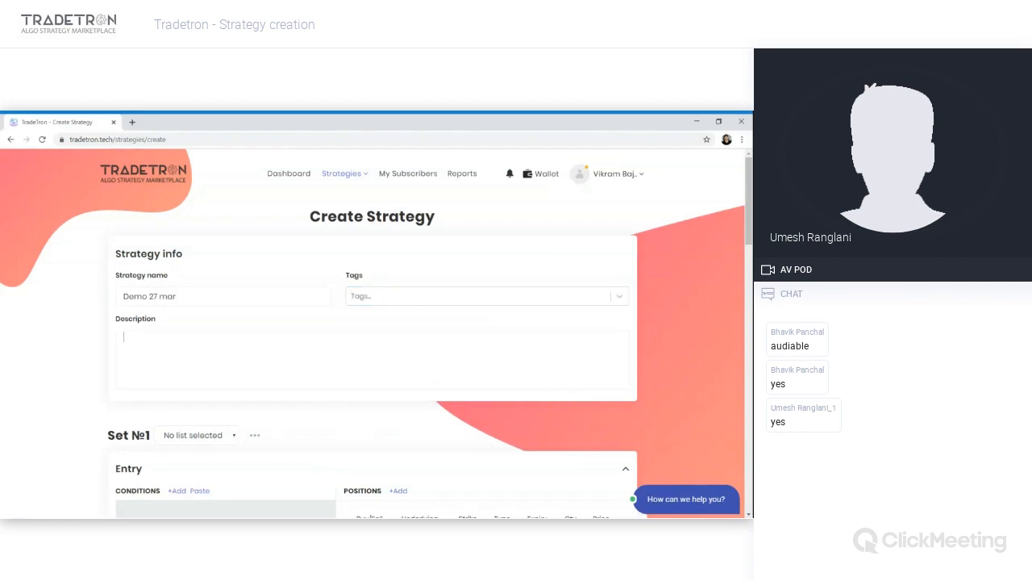
text(F)
text(air)
- Add a second set to the strategy
scroll(182, 377, down, 3)
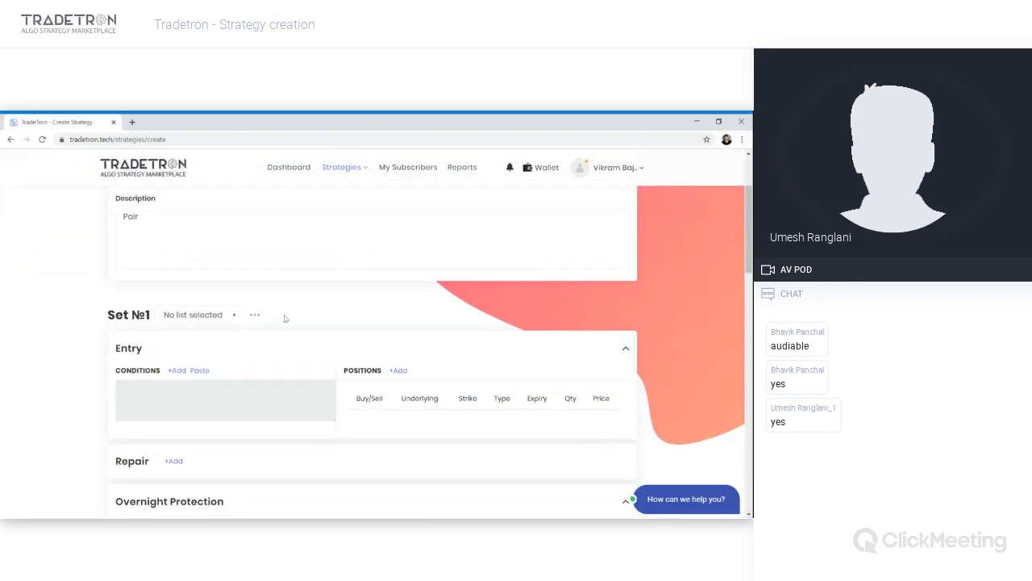
scroll(327, 313, down, 2)
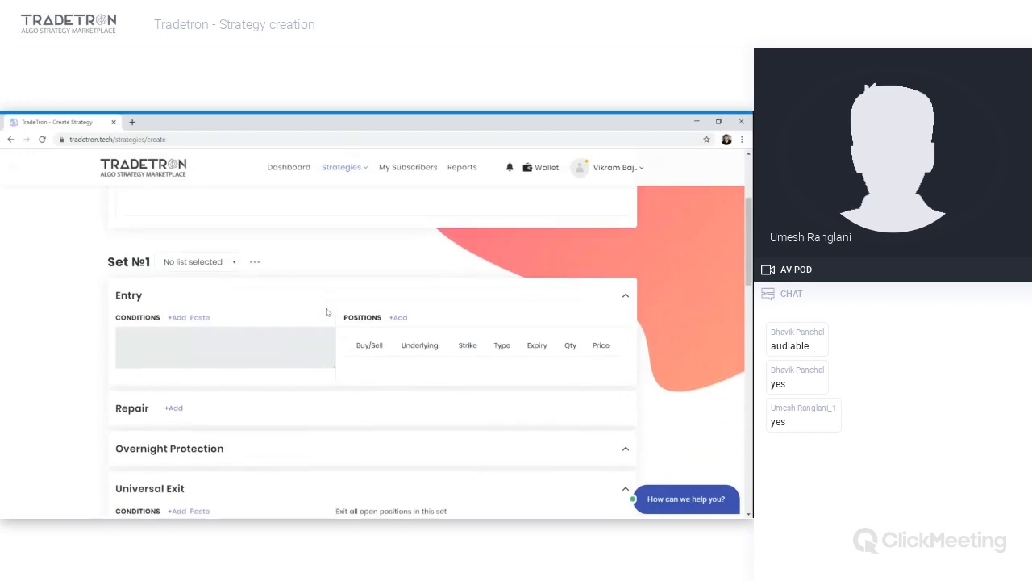
scroll(326, 313, down, 1)
scroll(327, 313, up, 1)
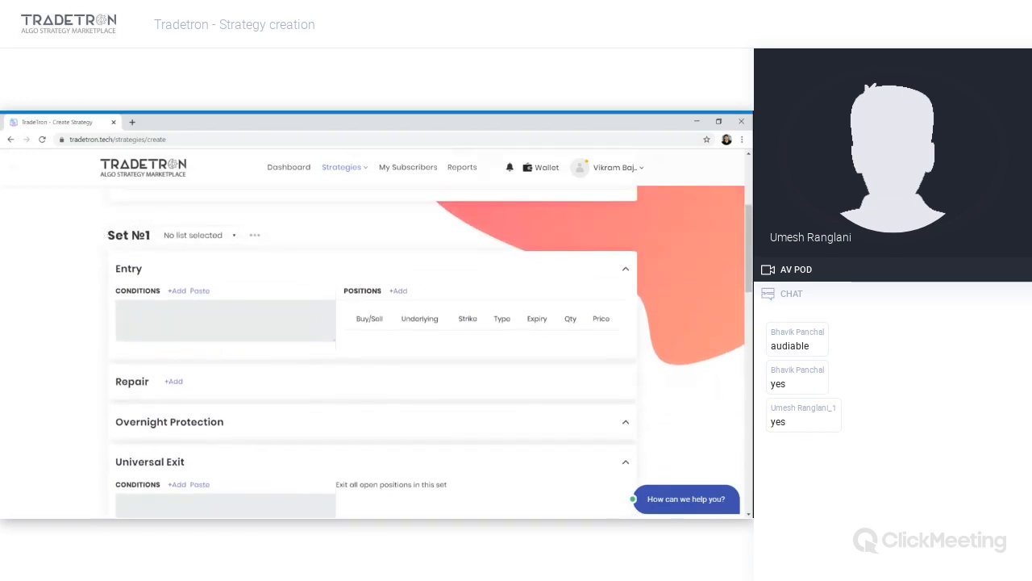
drag(106, 235, 146, 235)
scroll(232, 299, down, 6)
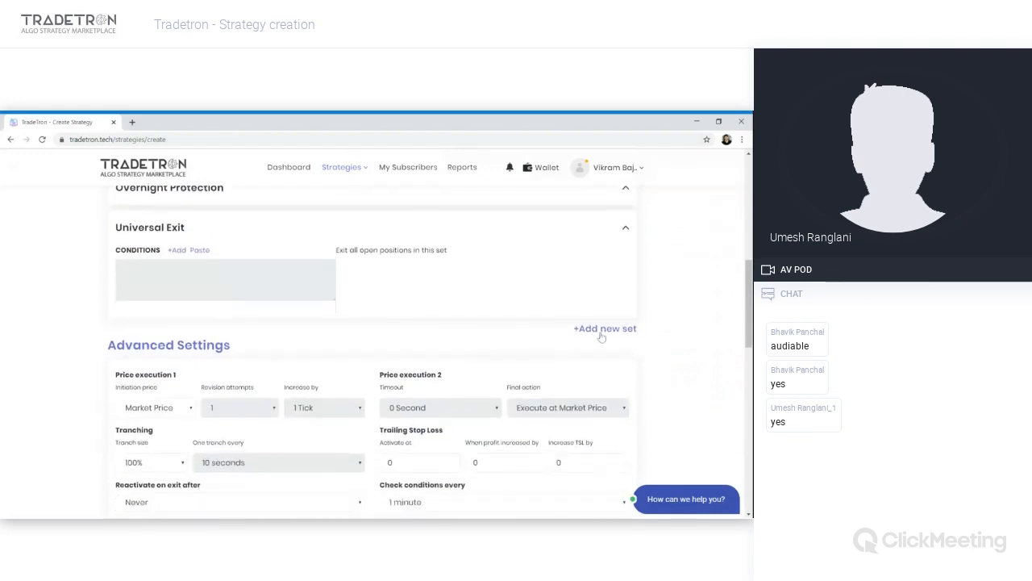
click(601, 337)
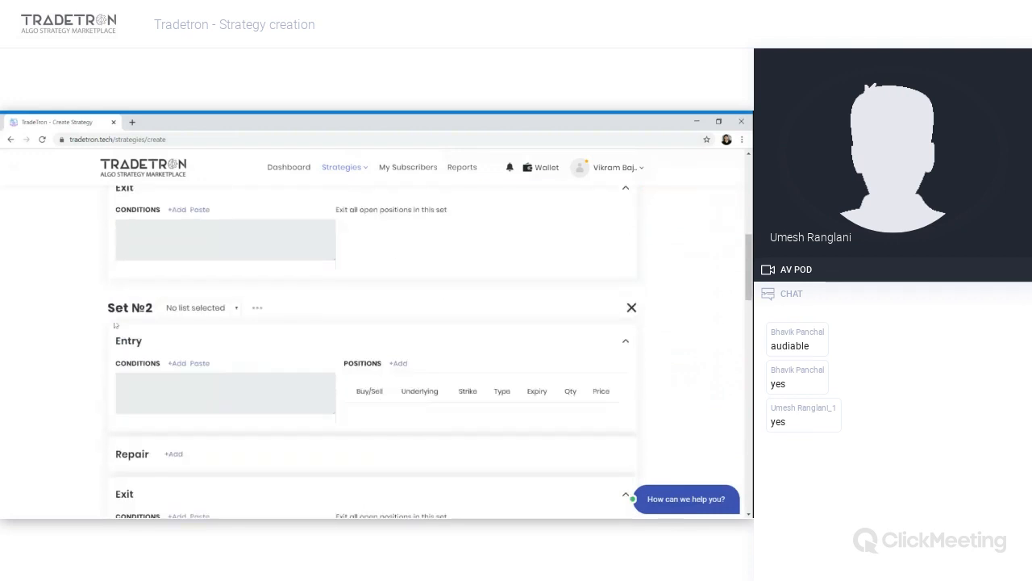
- Review the set sections of the strategy page, collapsing the Overnight Protection section
drag(108, 308, 146, 308)
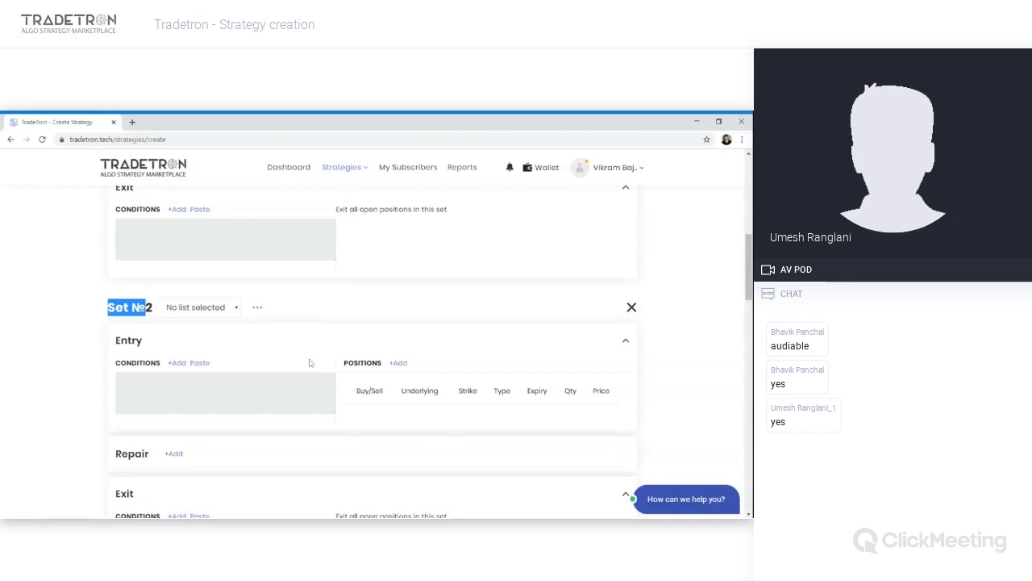
scroll(311, 362, down, 2)
scroll(309, 362, down, 3)
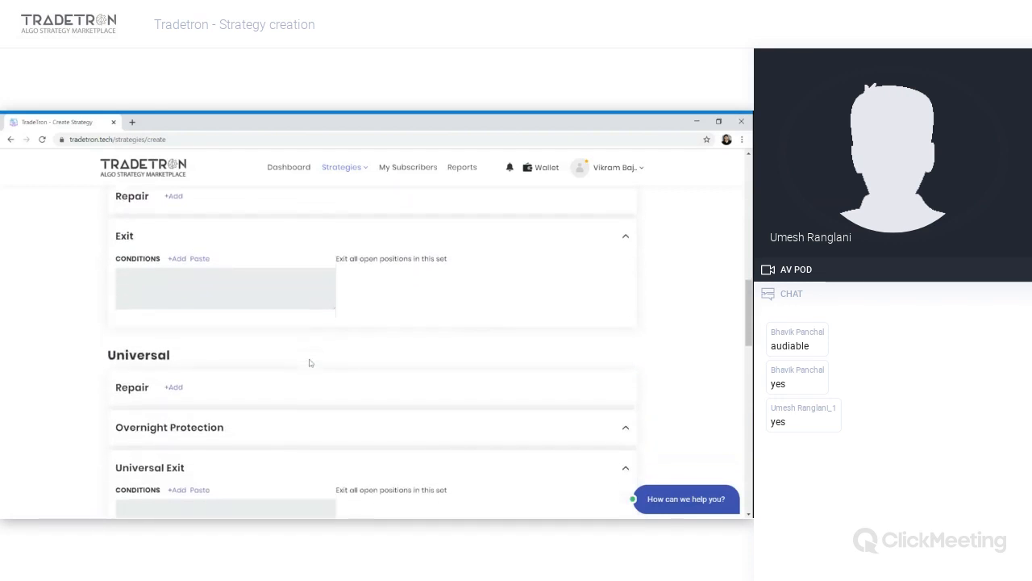
scroll(309, 362, down, 2)
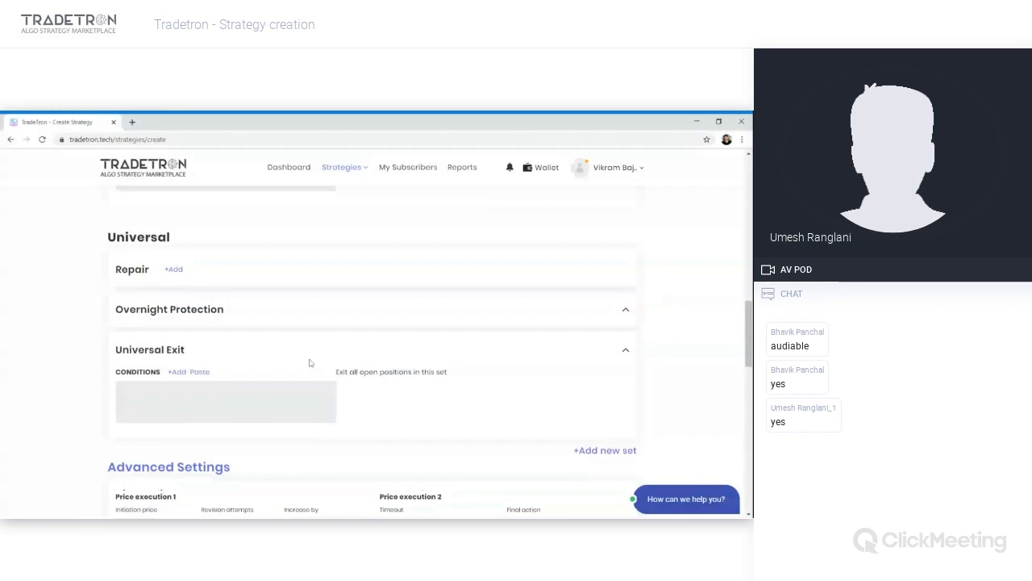
scroll(309, 362, up, 5)
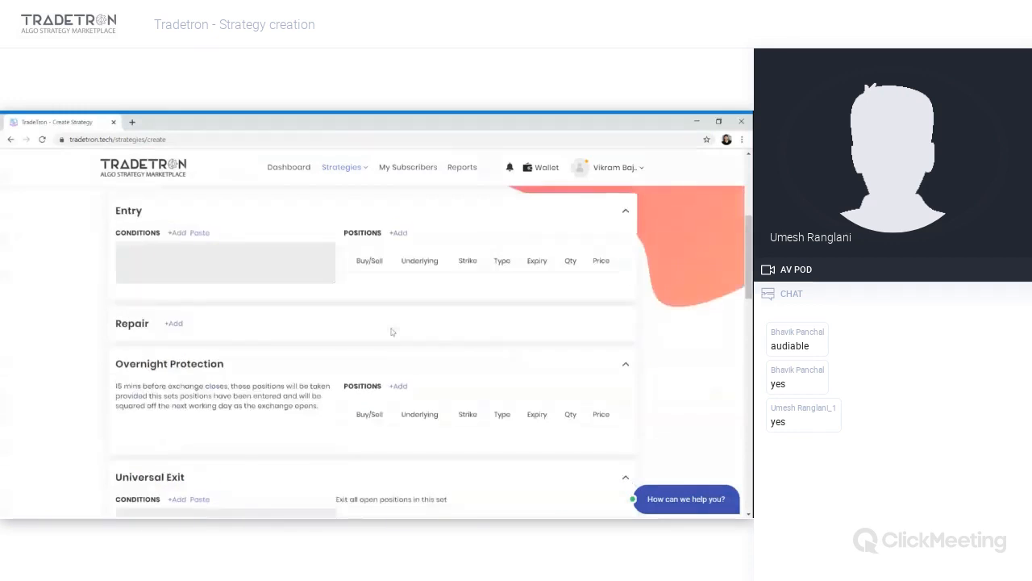
scroll(139, 408, down, 5)
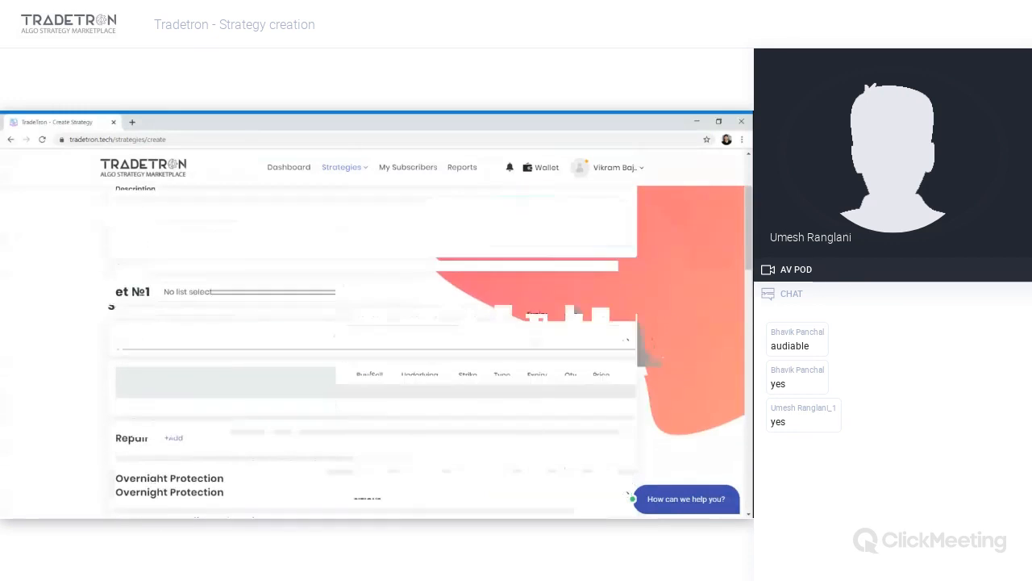
scroll(138, 431, up, 5)
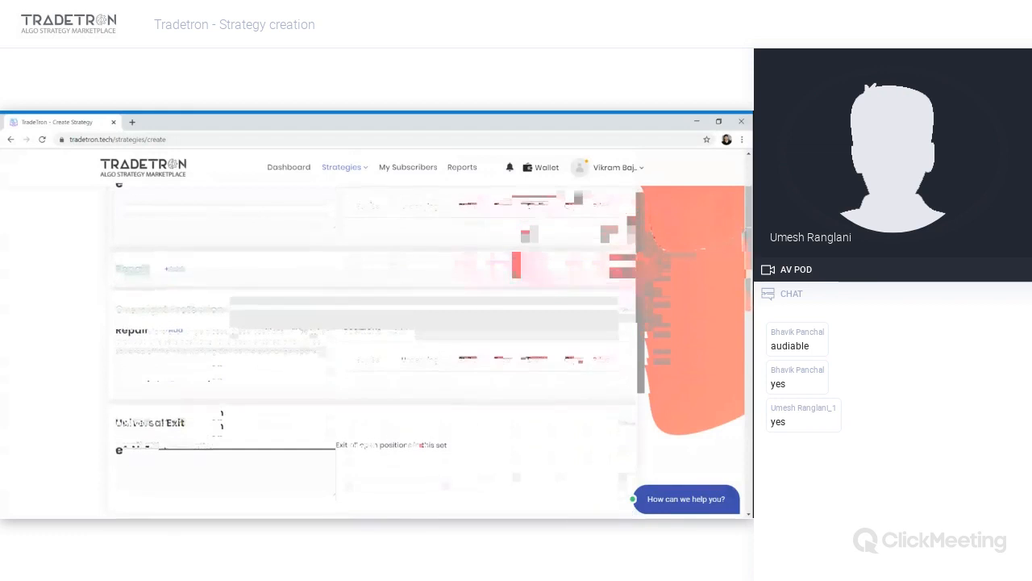
scroll(136, 478, down, 2)
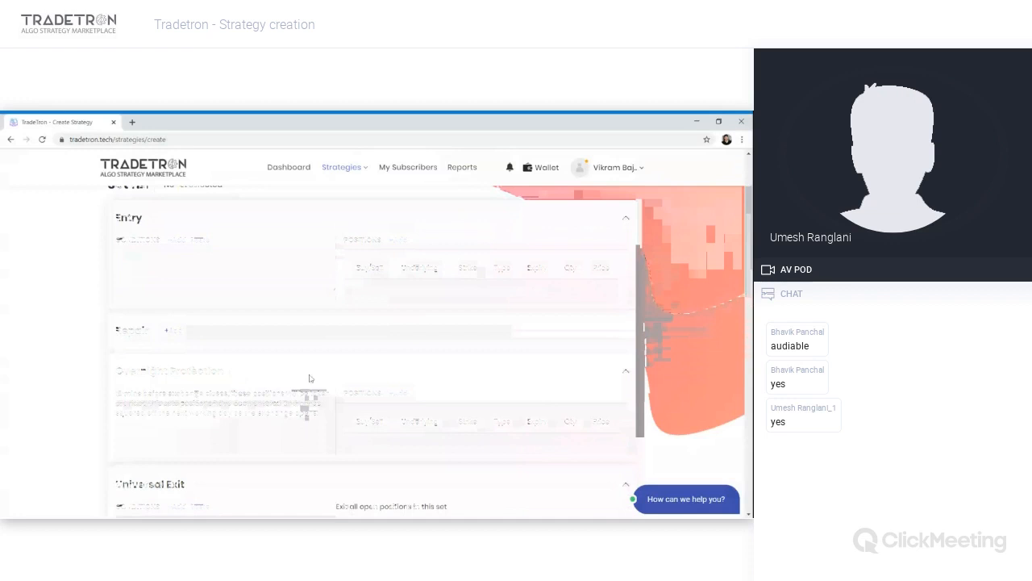
click(625, 373)
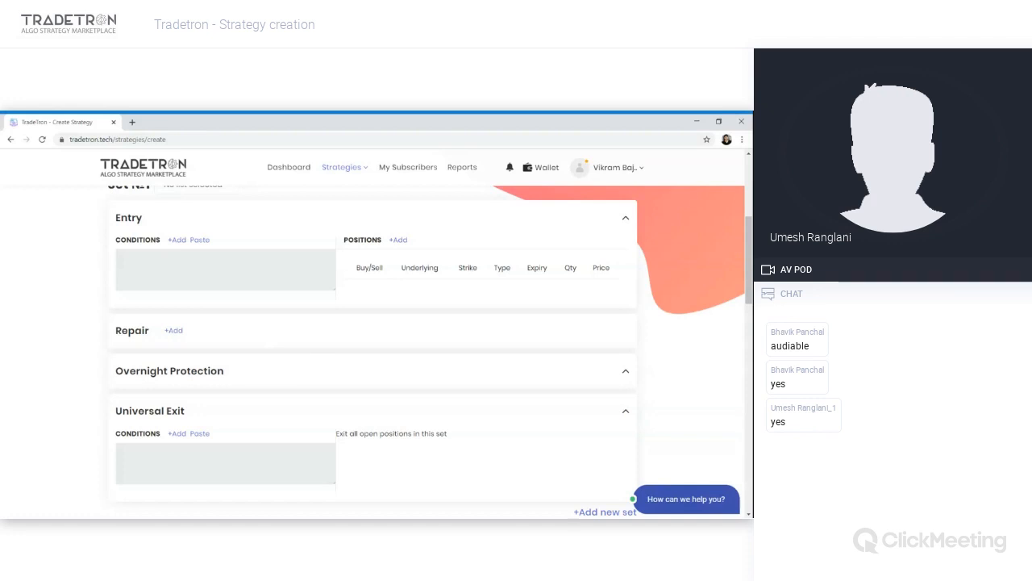
- Open the position builder for Set №1's entry and choose a Buy NFO Futures position on NIFTY 50 with NRML product
scroll(283, 318, up, 2)
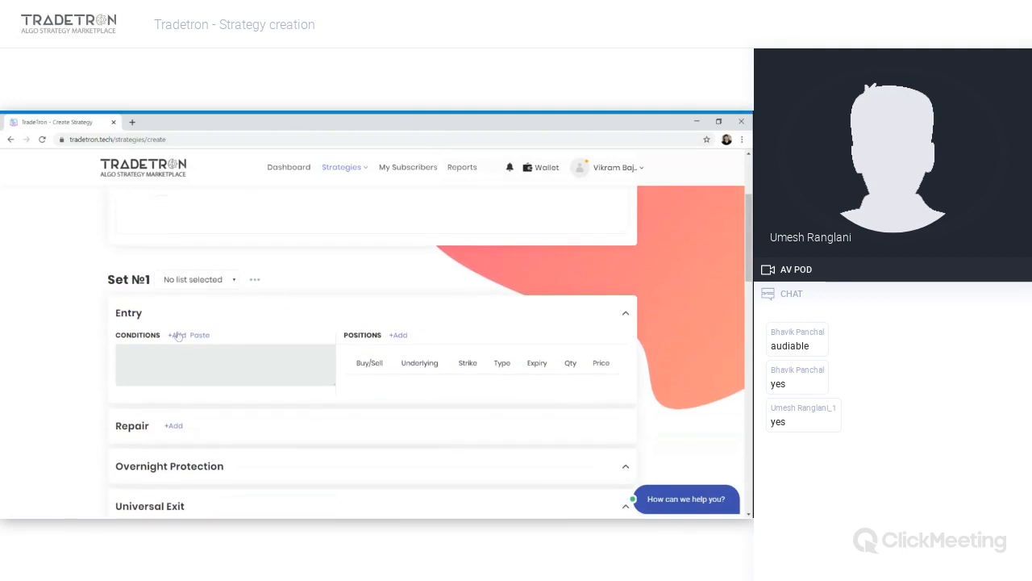
drag(149, 321, 115, 314)
click(163, 316)
click(399, 336)
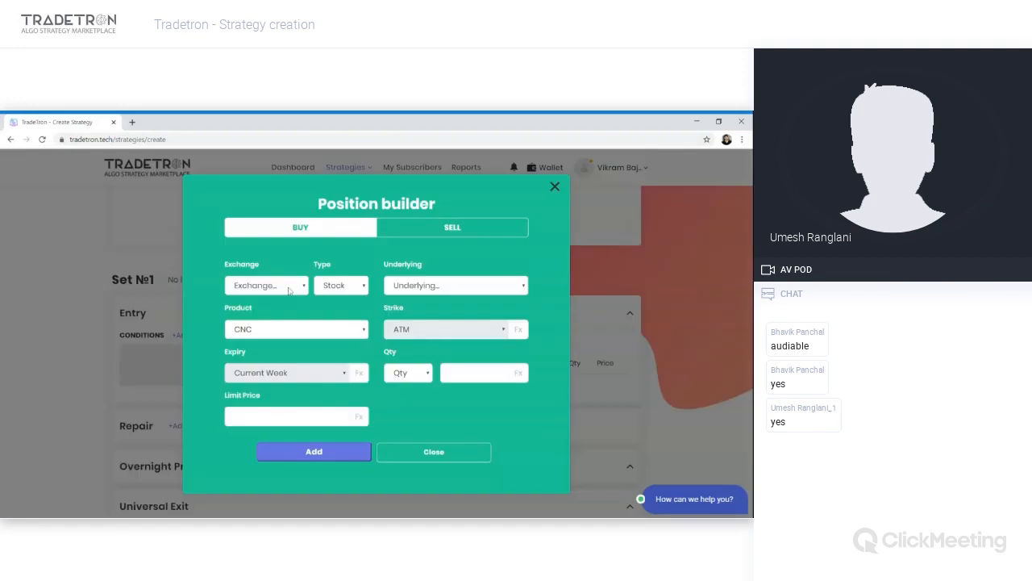
click(451, 227)
click(321, 229)
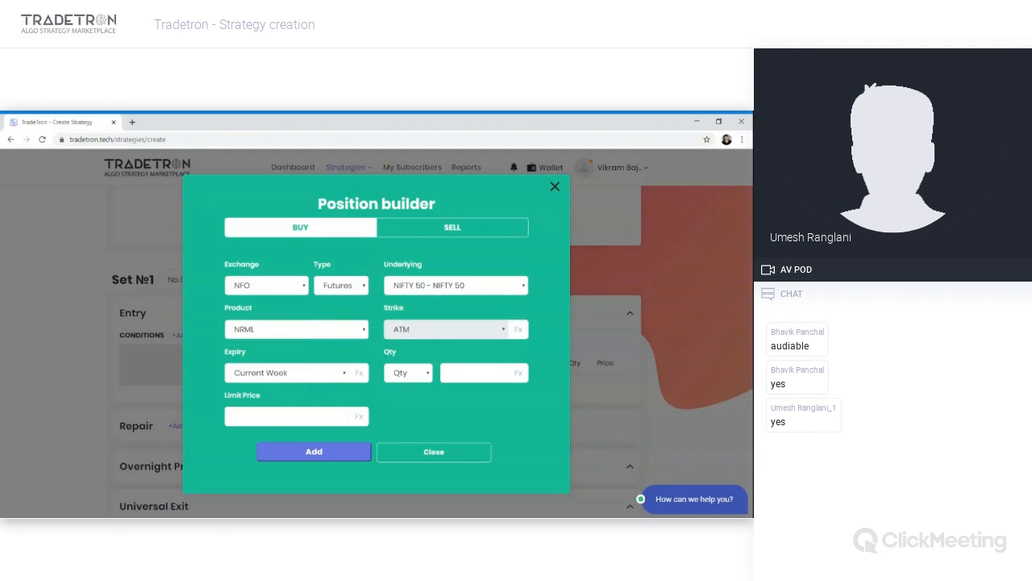
- Build the expiry as a formula using the Current Week Expiry keyword
click(359, 373)
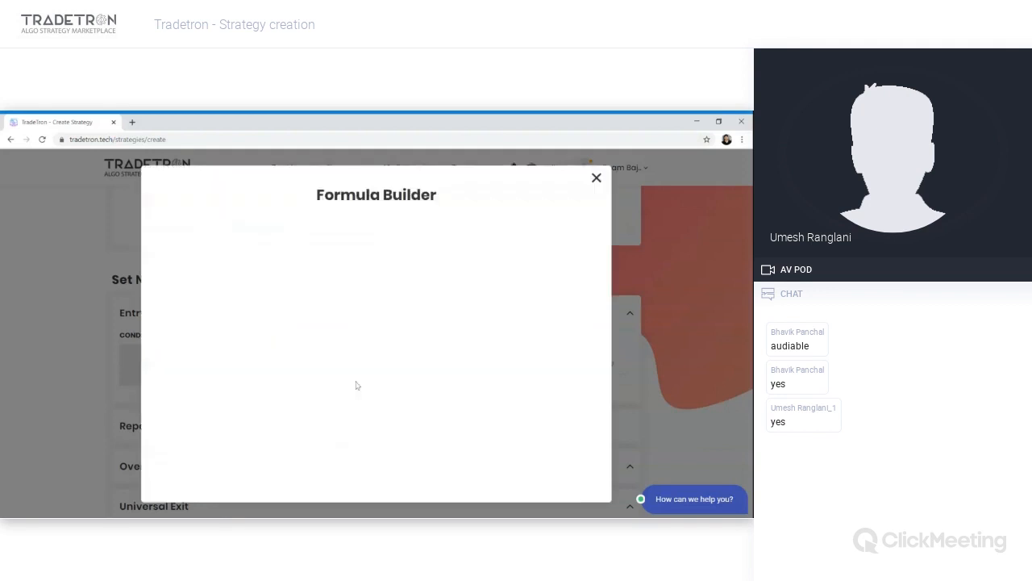
click(356, 380)
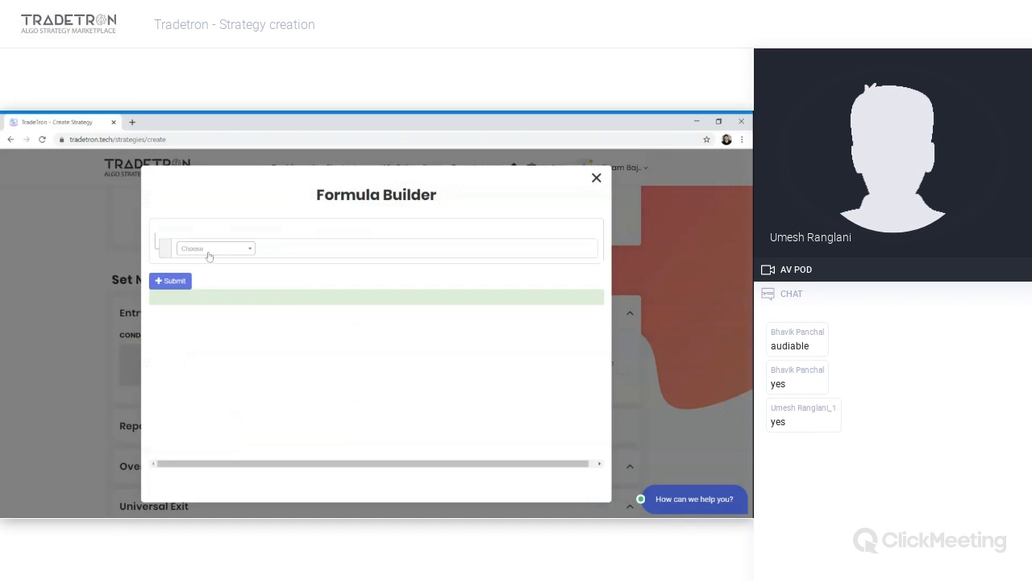
click(208, 254)
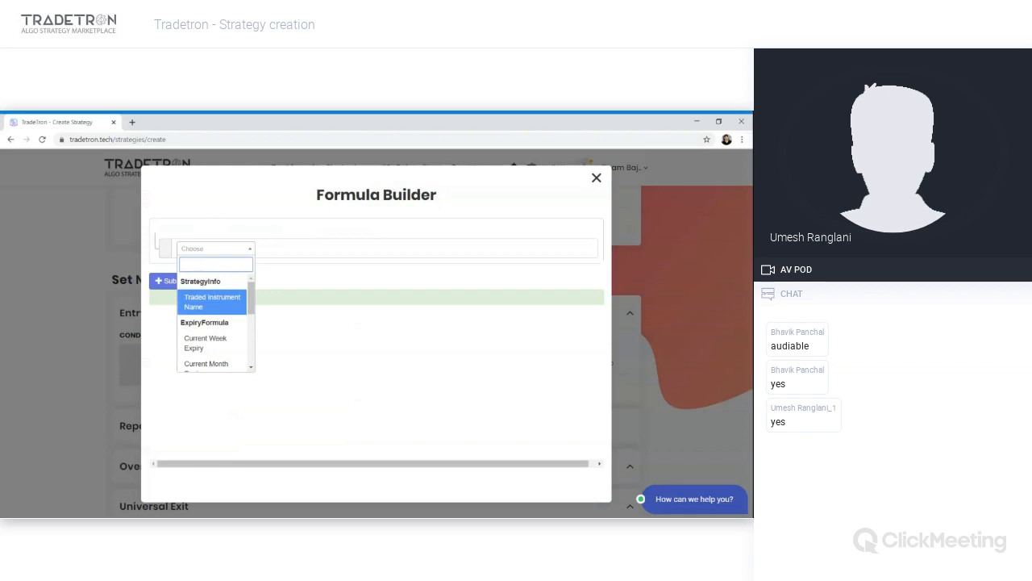
text(cu)
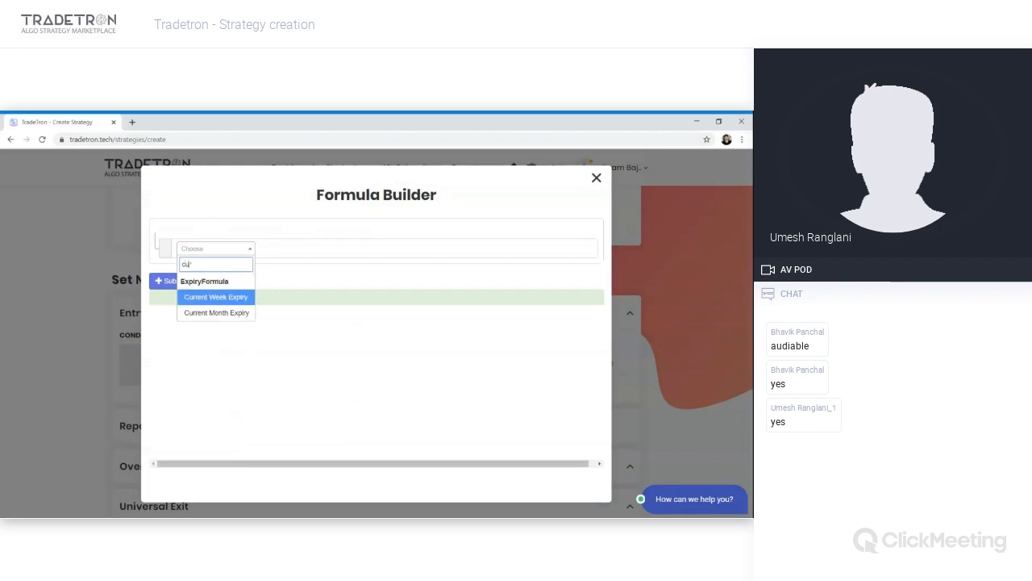
key(Return)
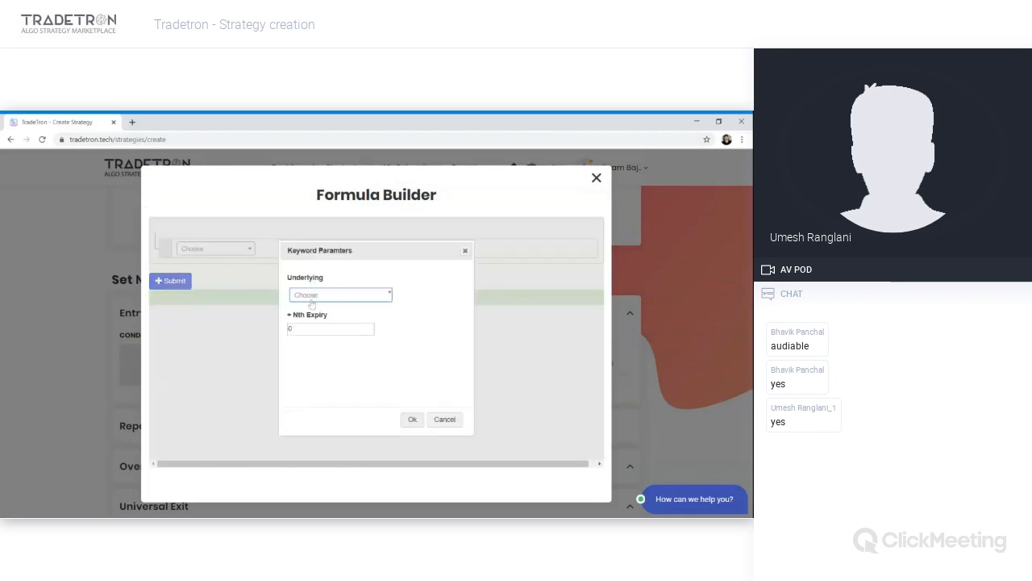
- Set the keyword's underlying to NIFTY 50
click(314, 298)
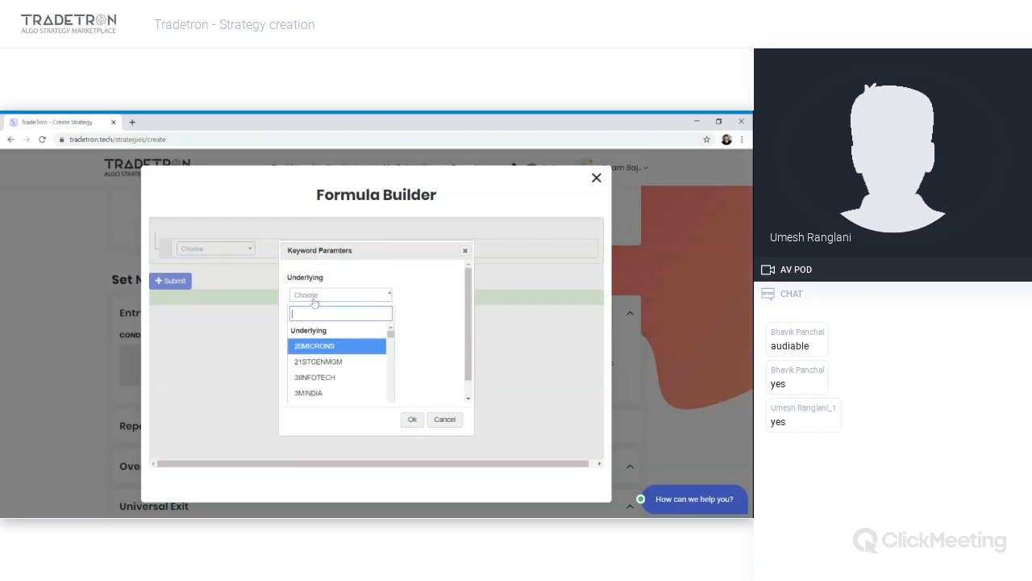
text(nifty)
key(Return)
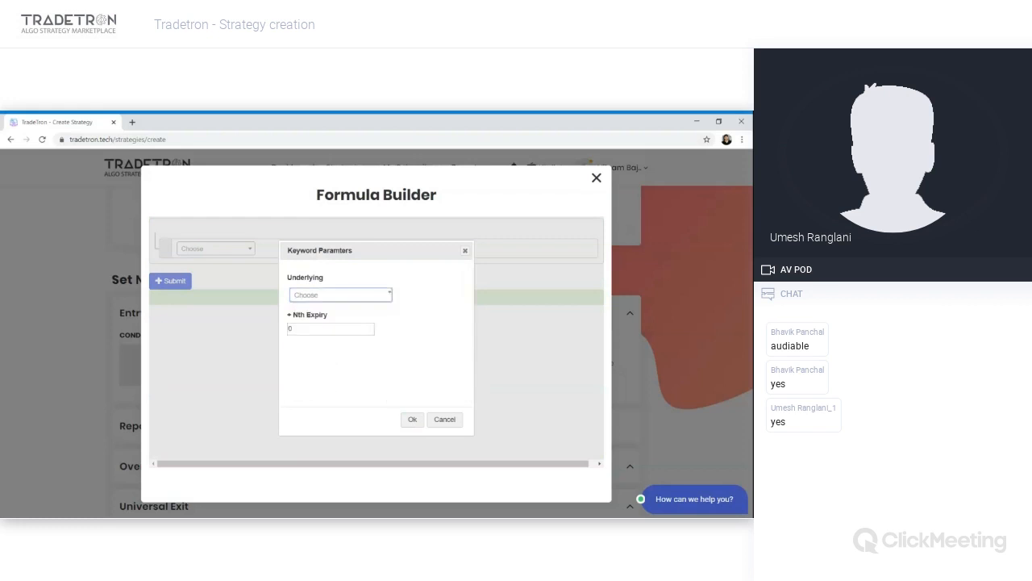
click(324, 291)
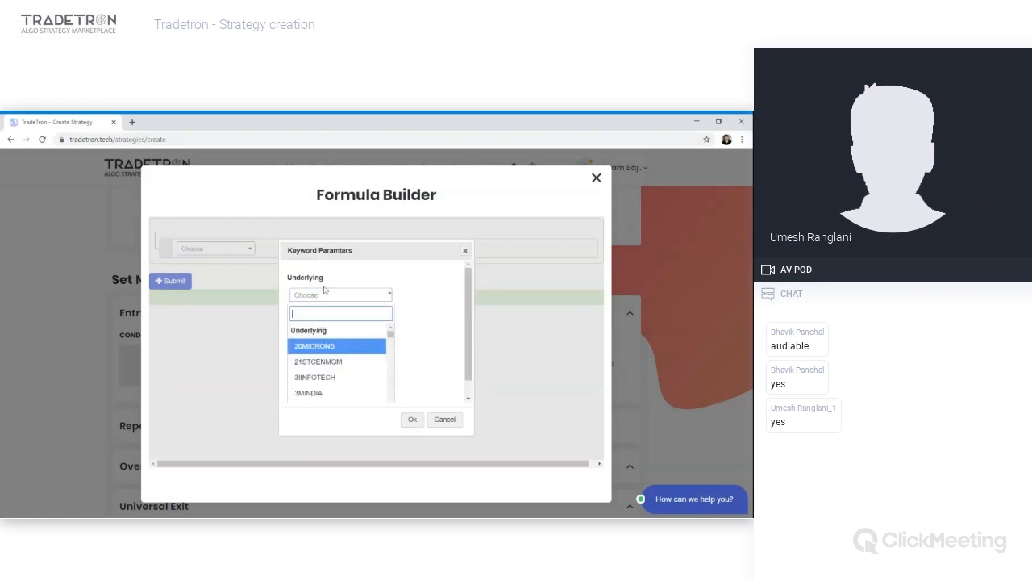
text(nifty)
key(Return)
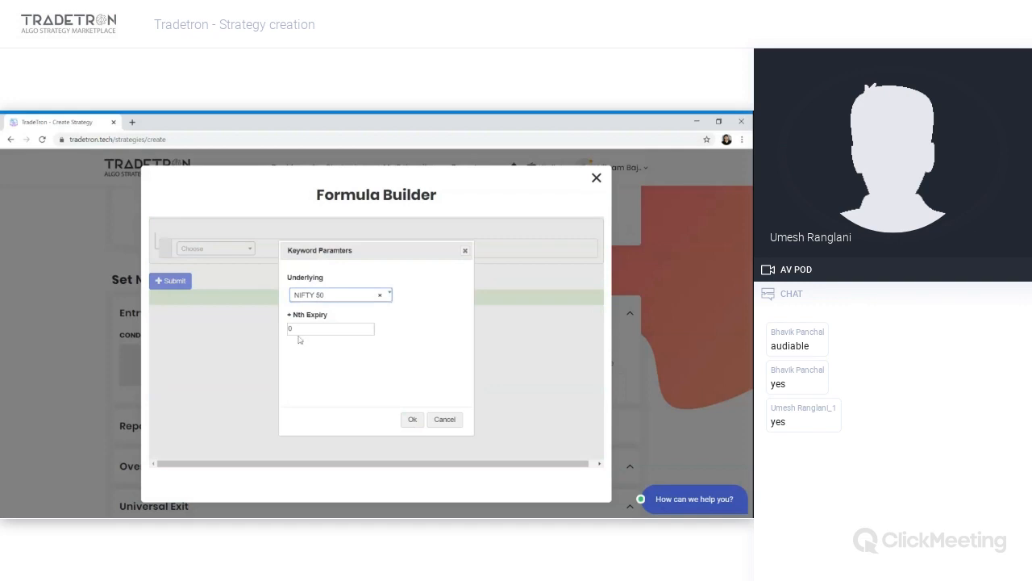
- Set the keyword's Nth Expiry to 0 and confirm the keyword
drag(299, 330, 275, 334)
text(1)
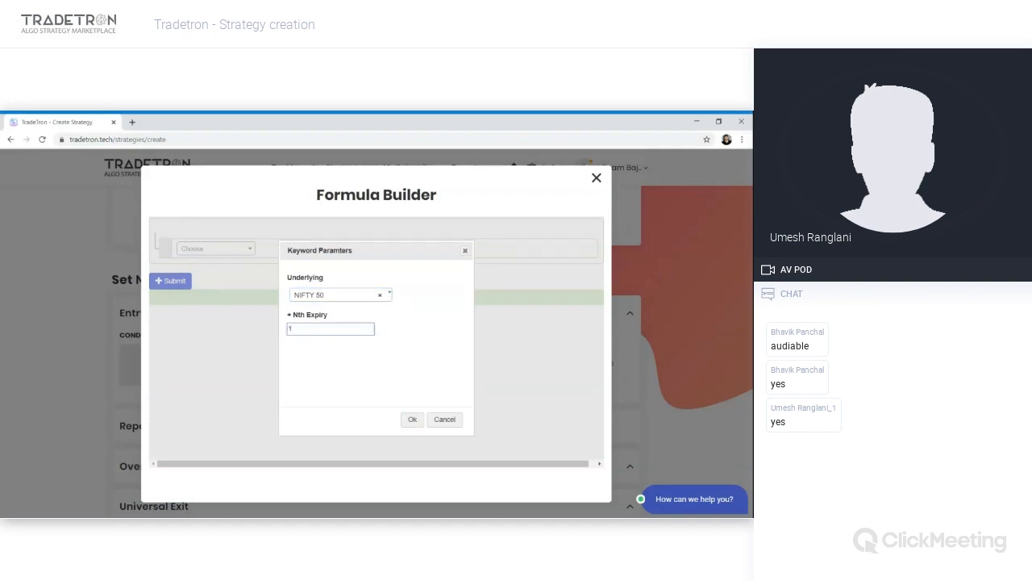
key(BackSpace)
text(2)
key(BackSpace)
text(0)
click(404, 420)
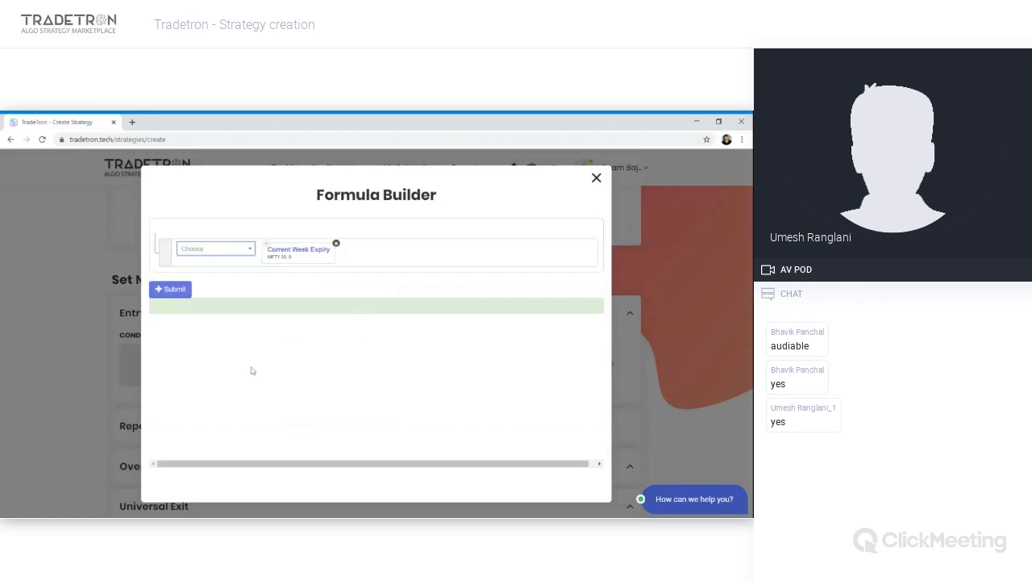
- Change the keyword's Nth Expiry to 1 and submit the formula
click(304, 253)
click(295, 329)
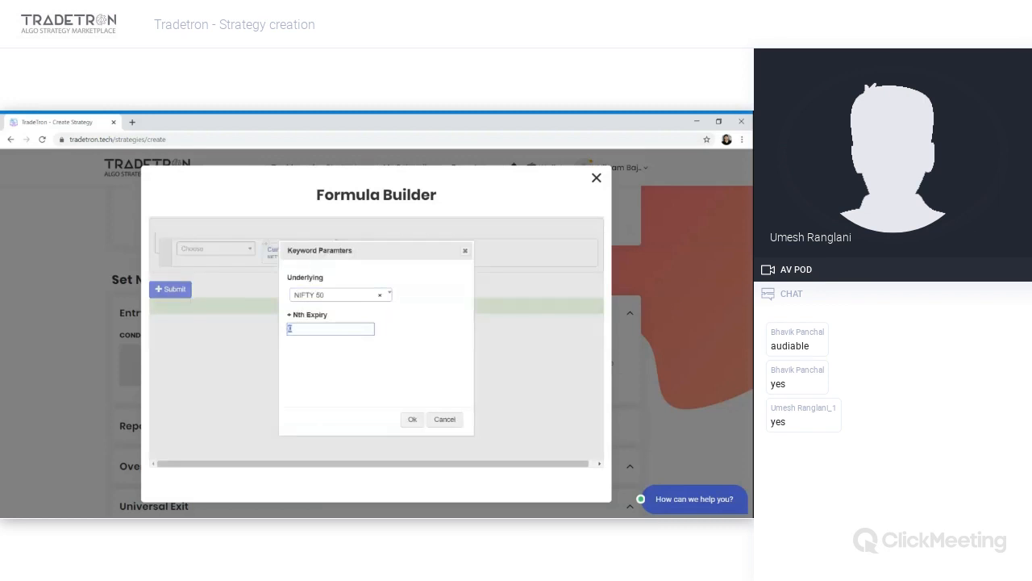
text(1)
click(407, 420)
click(163, 288)
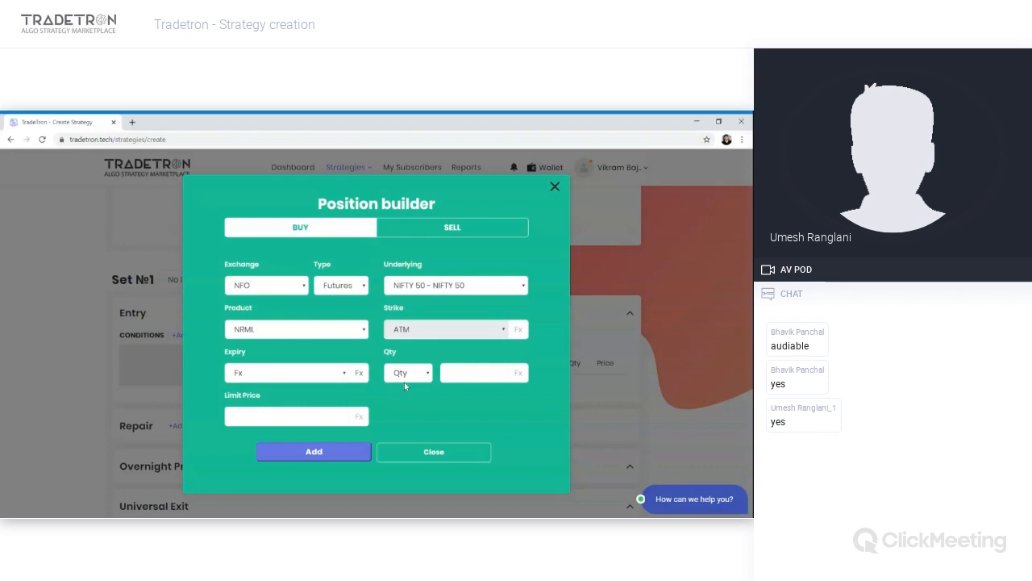
- Set the position quantity to 2 lots
text(75)
click(413, 376)
click(413, 387)
click(461, 373)
text(2000000)
key(ctrl+a)
key(BackSpace)
click(418, 385)
text(2)
- Set the expiry to Current Month and add the buy position to the entry
click(346, 367)
click(326, 132)
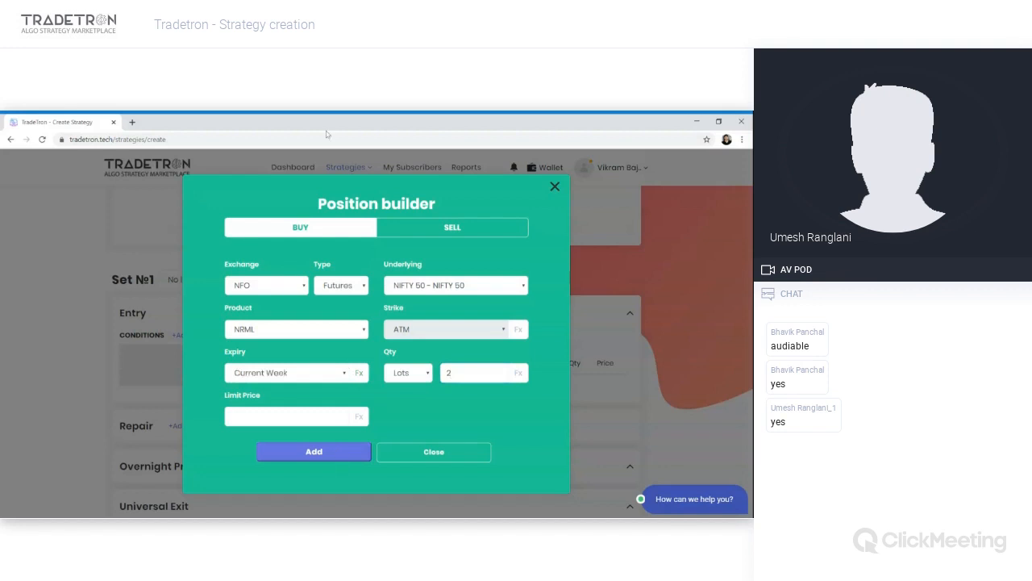
click(287, 364)
click(305, 451)
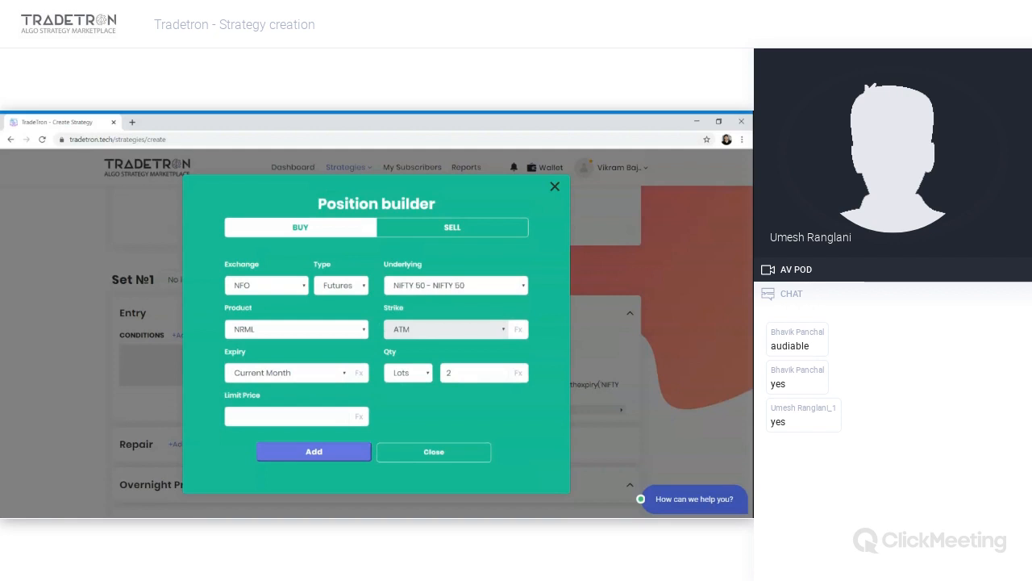
- Add a Sell futures position on NIFTY BANK with the same settings
key(Down)
key(Down)
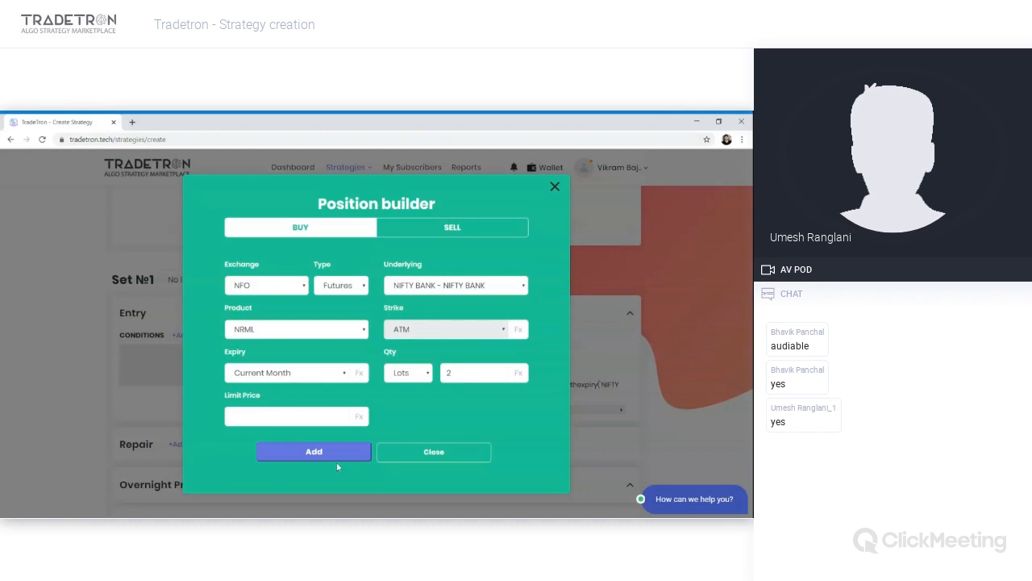
click(462, 233)
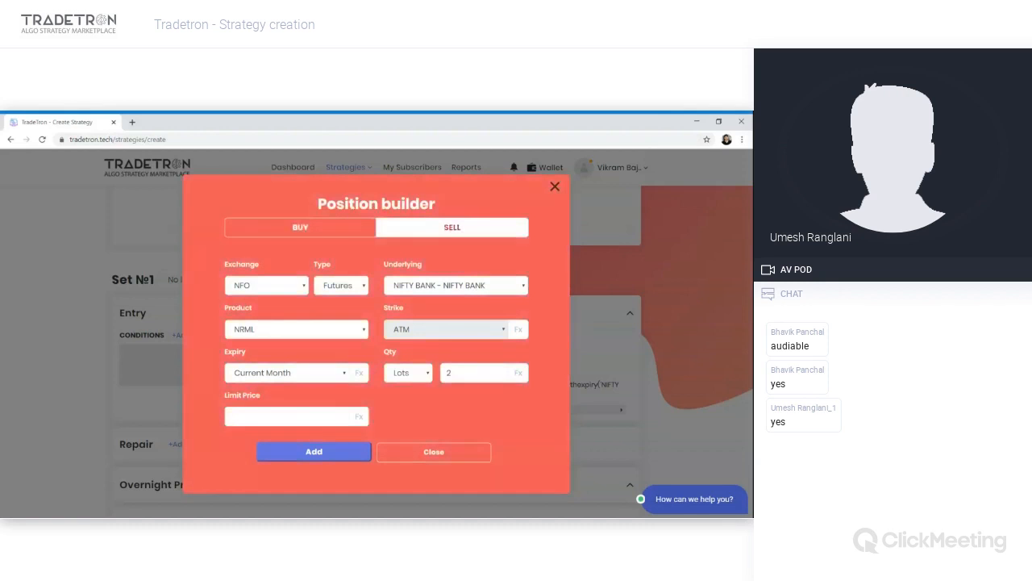
click(329, 456)
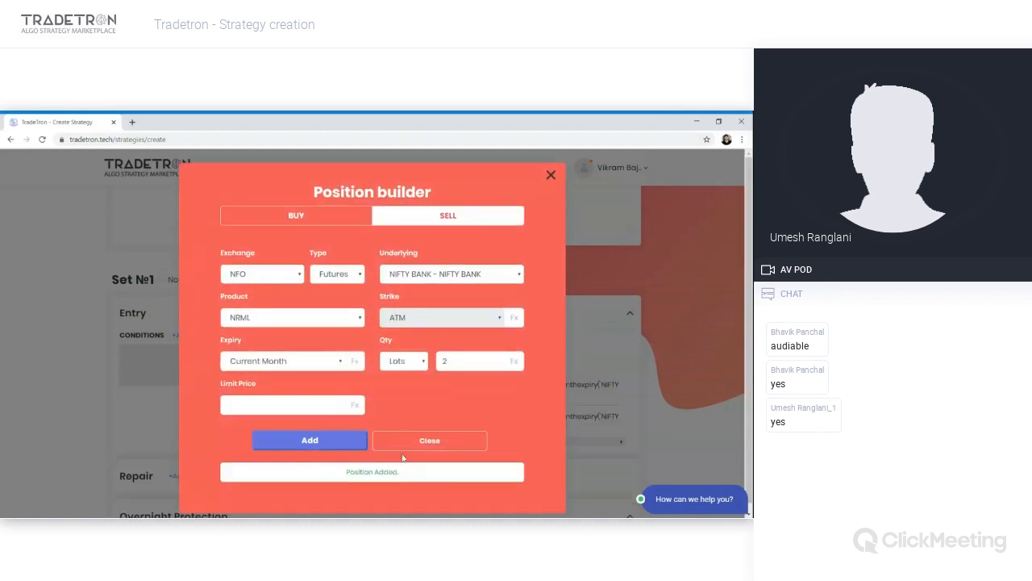
- Close the position builder and open the condition builder for Set №1's entry
click(413, 442)
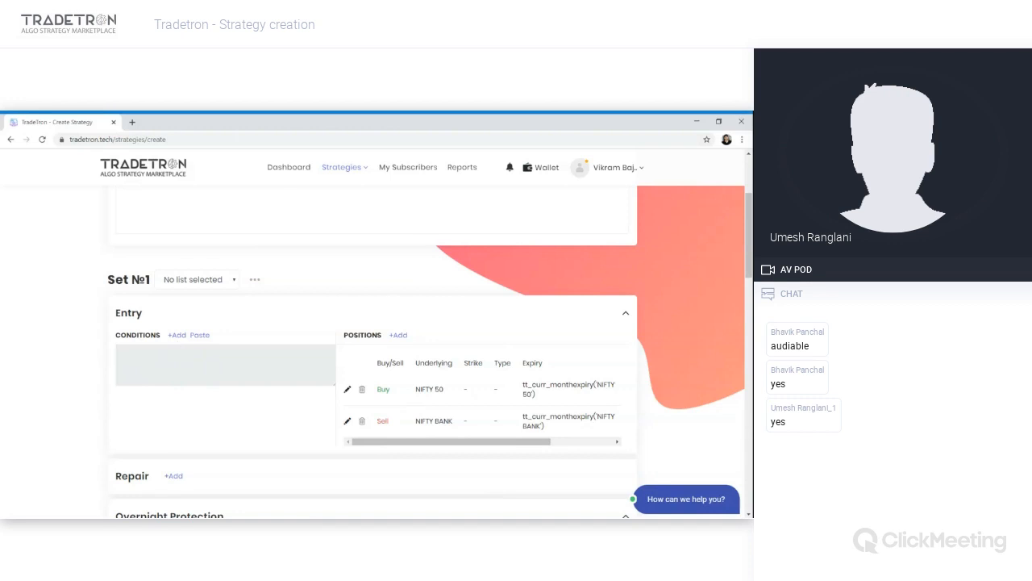
click(178, 335)
click(178, 335)
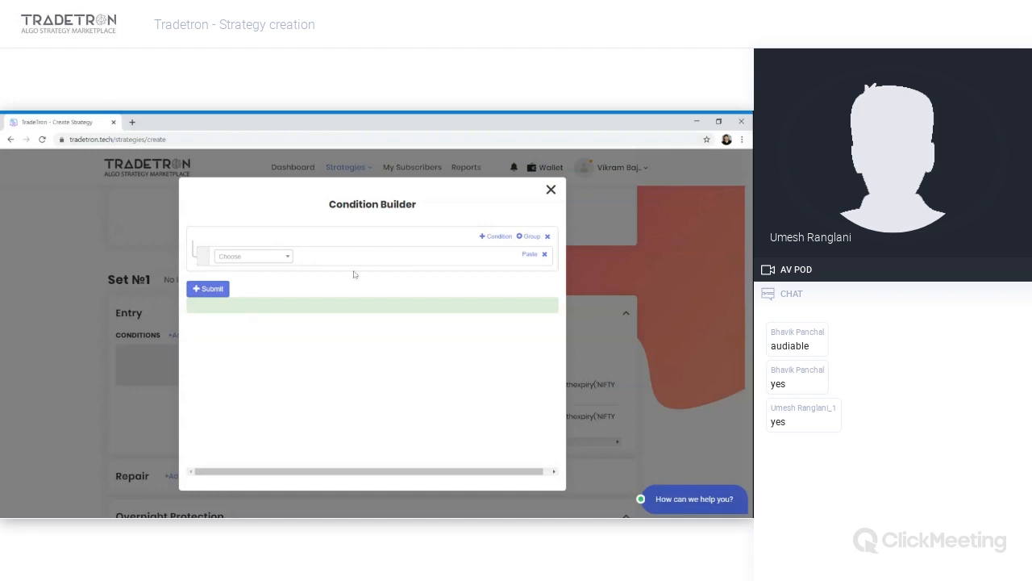
- Try adding extra condition rows and a nested group with AND/OR logic, then remove them again
click(500, 236)
click(502, 237)
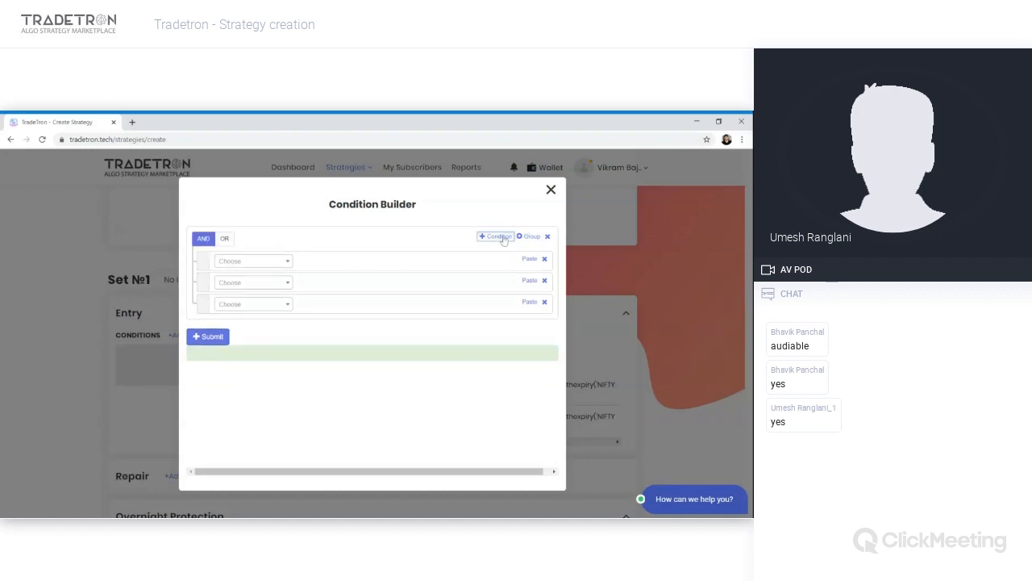
click(225, 241)
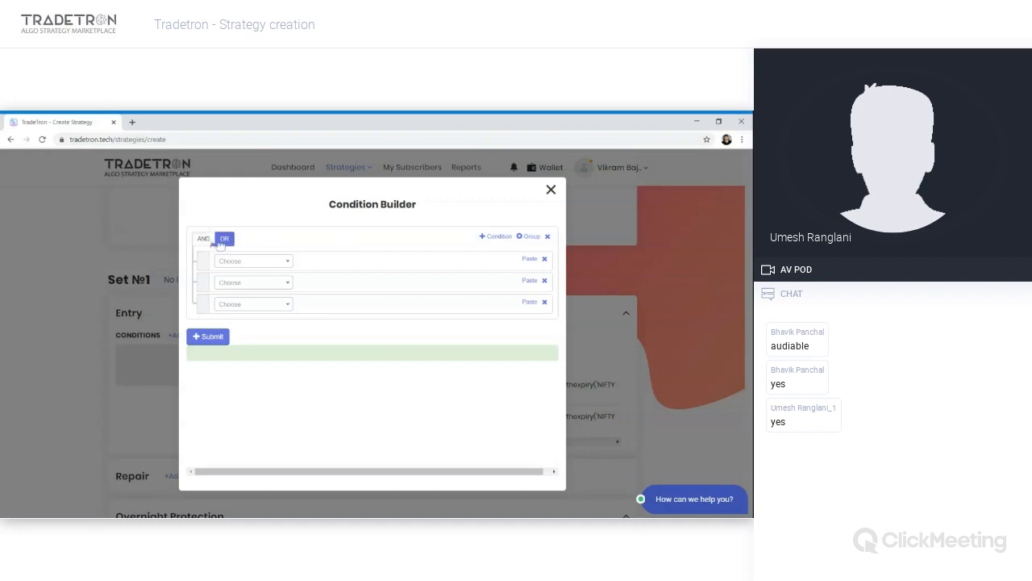
click(205, 239)
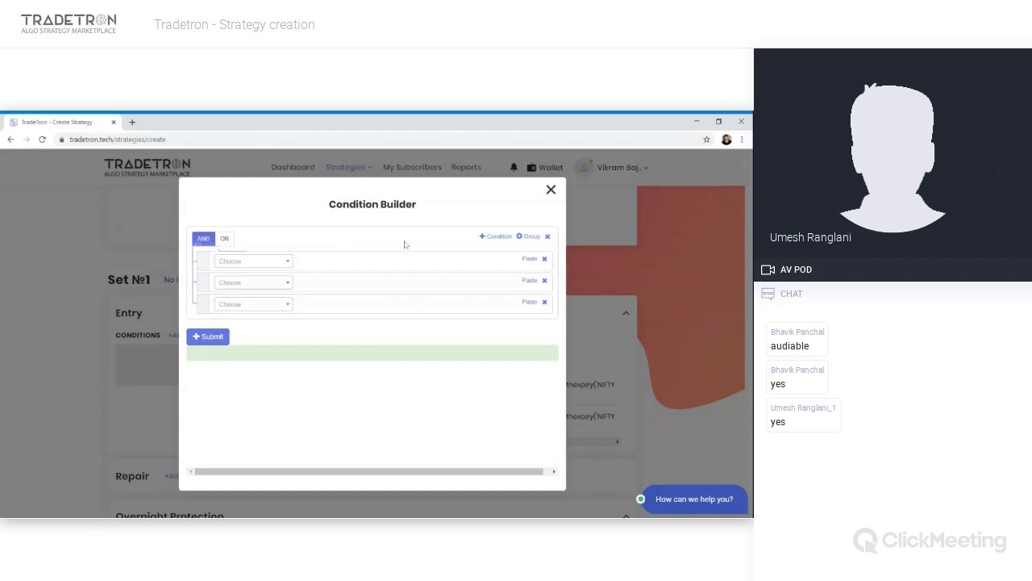
click(530, 236)
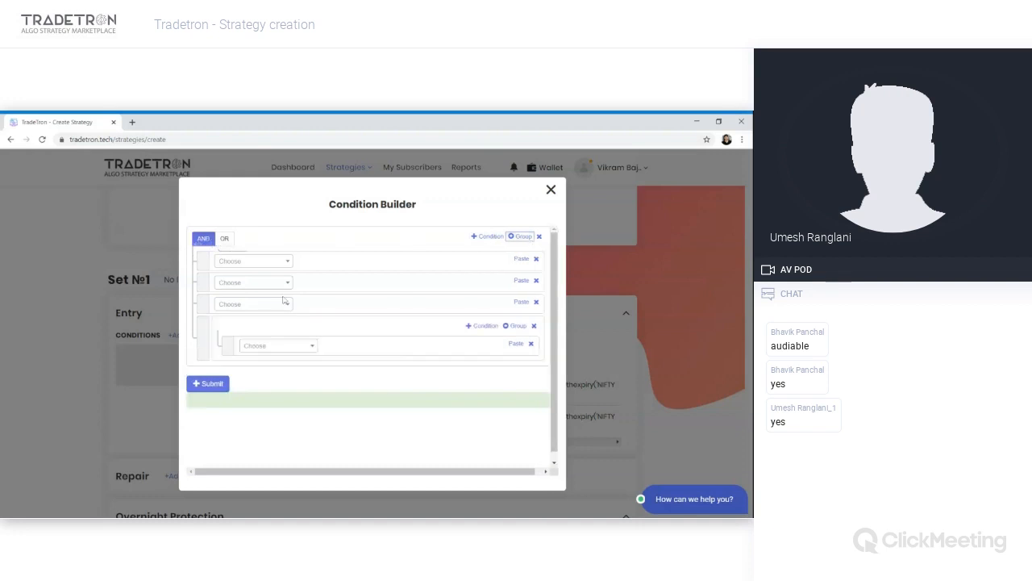
click(480, 326)
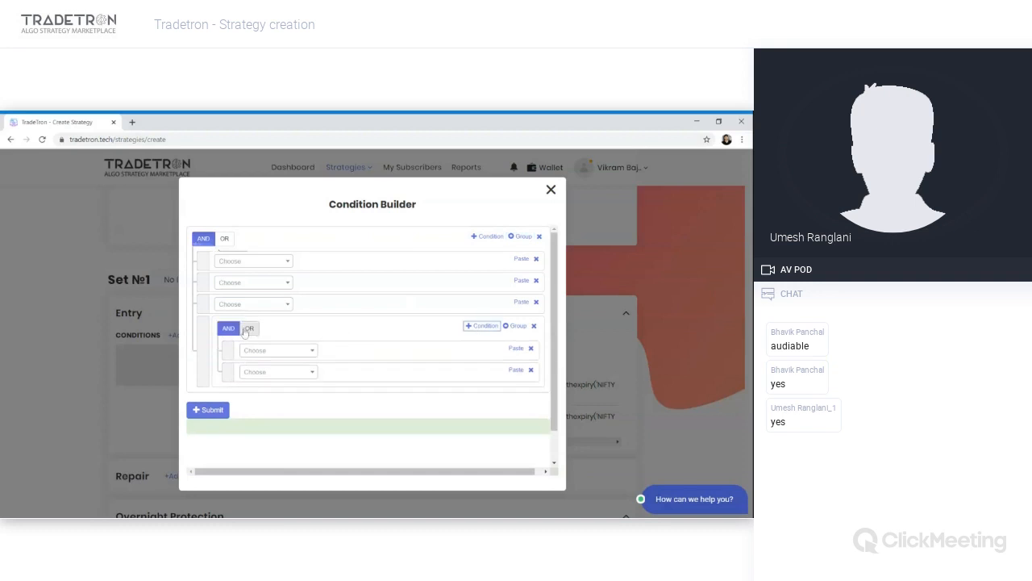
click(251, 329)
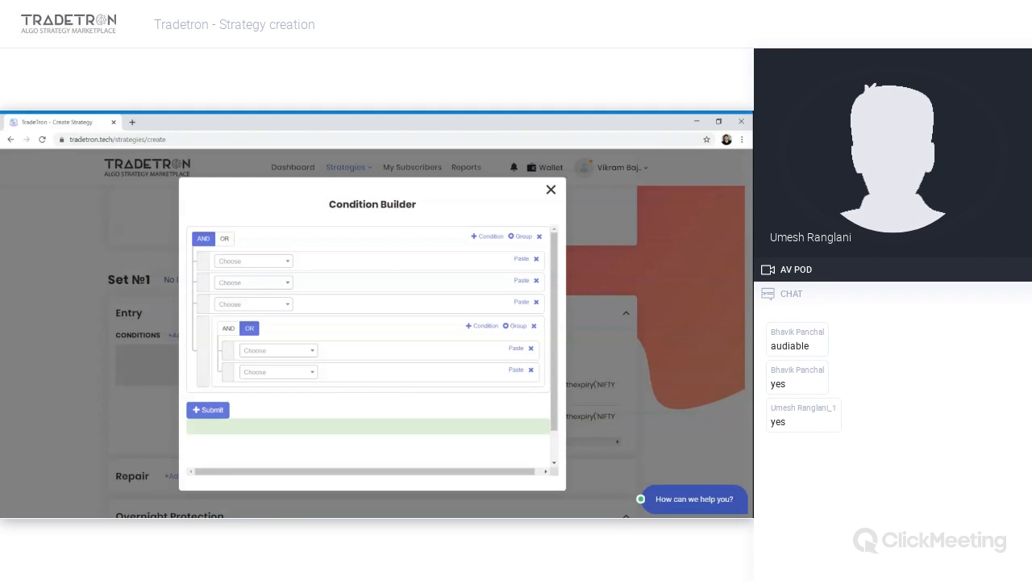
click(533, 326)
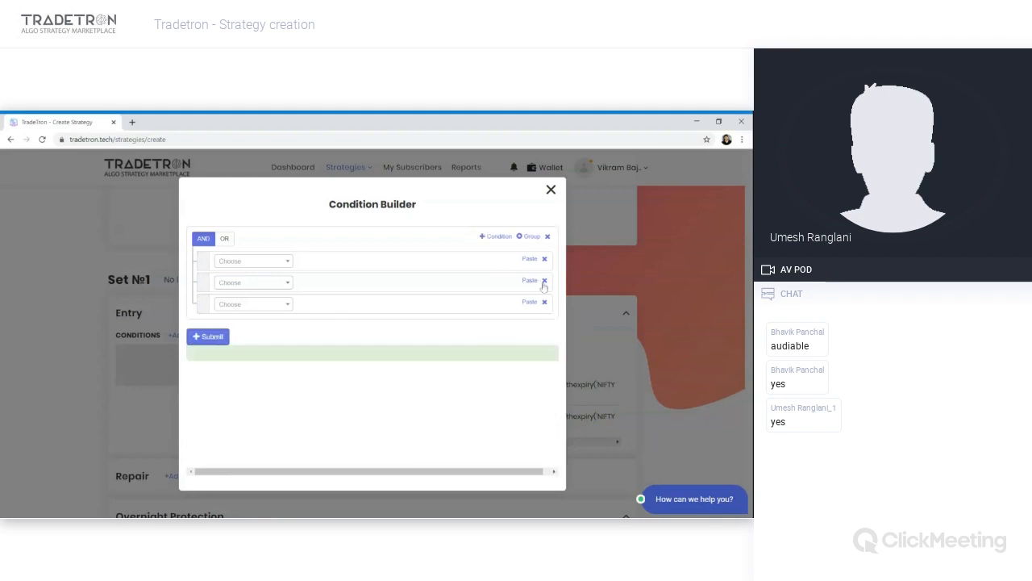
click(546, 303)
click(545, 280)
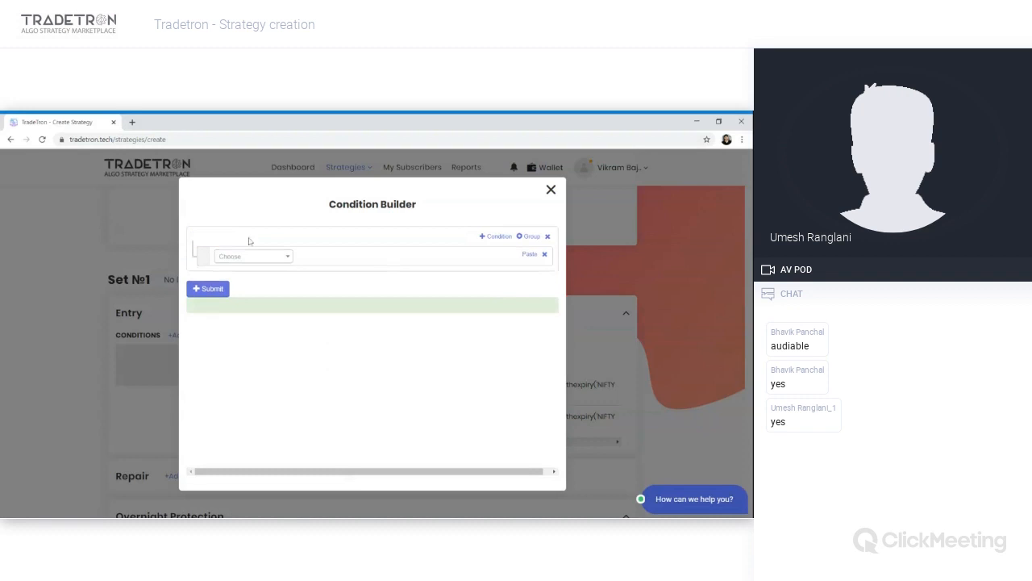
- Browse the list of available keywords for the entry condition, then close the condition builder
click(280, 258)
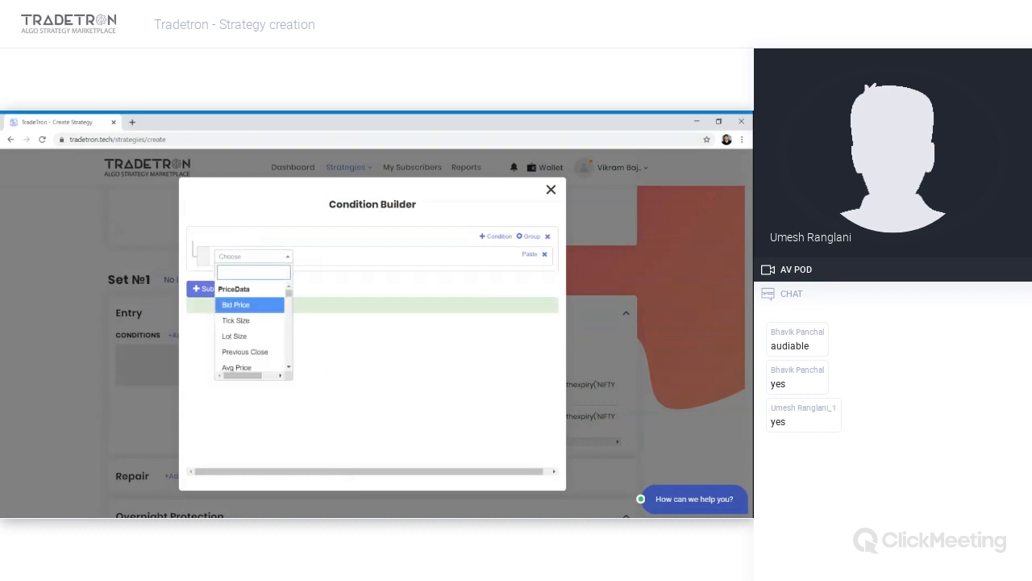
scroll(240, 343, down, 2)
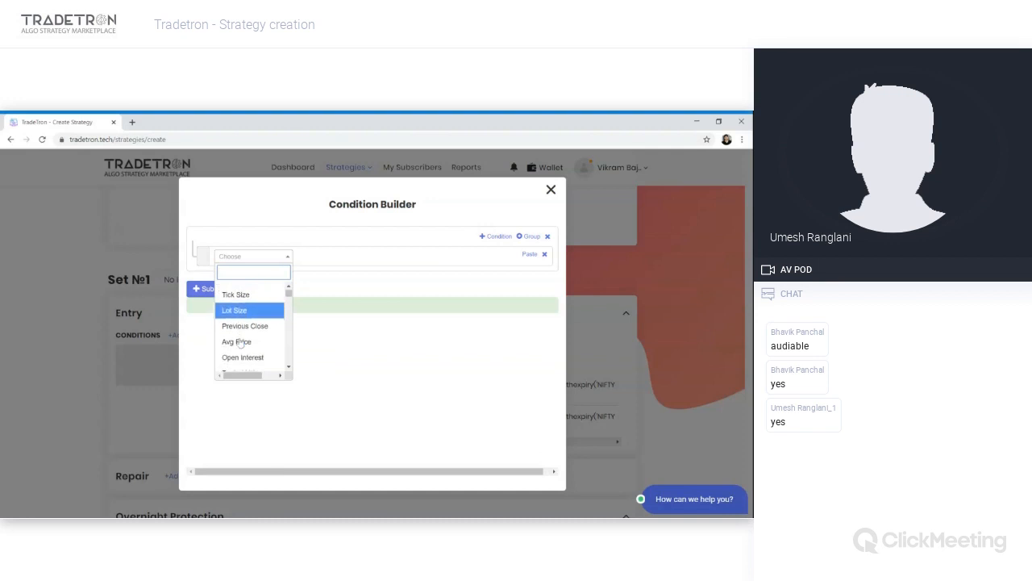
scroll(240, 343, down, 5)
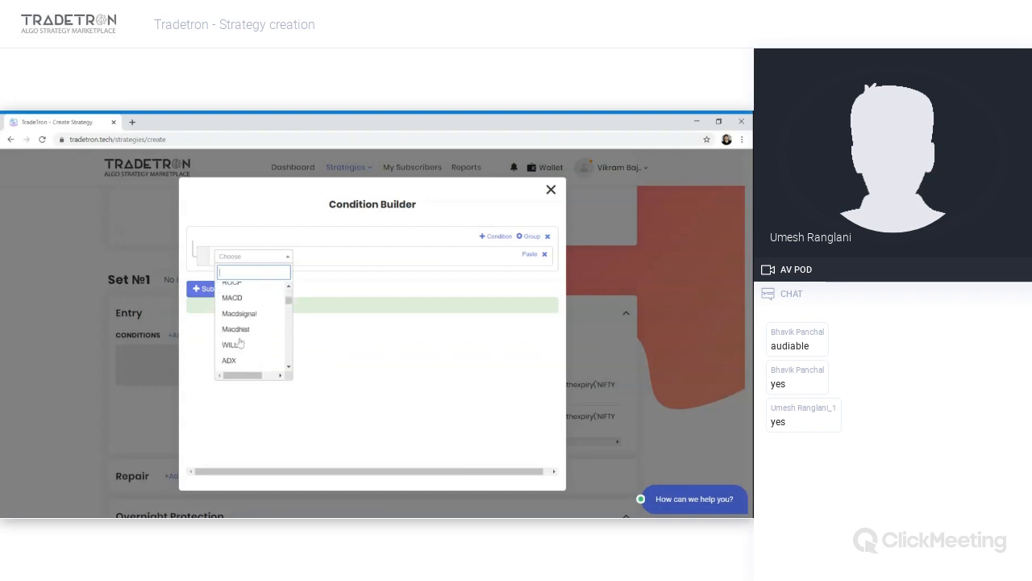
scroll(240, 342, down, 10)
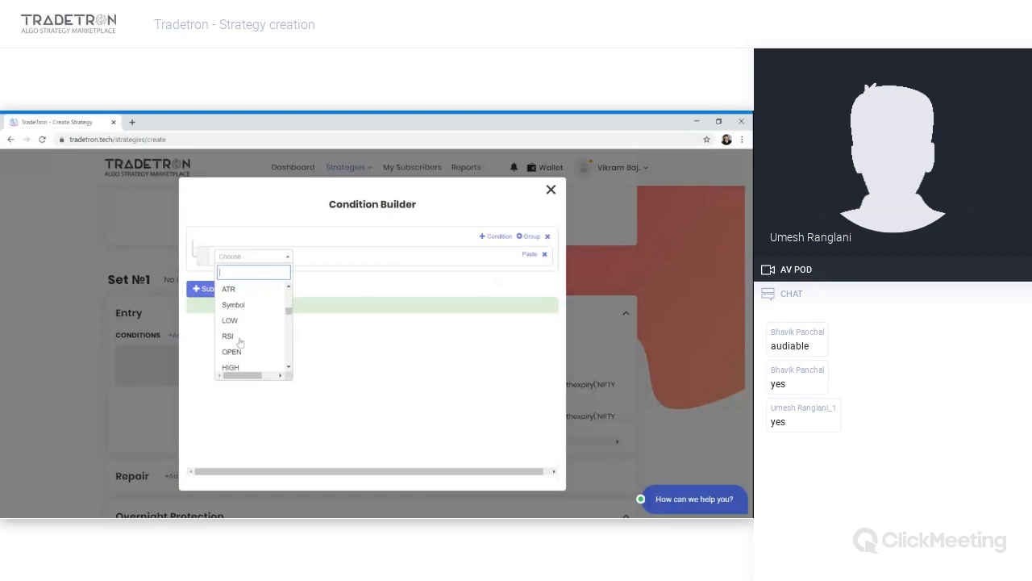
scroll(240, 342, down, 3)
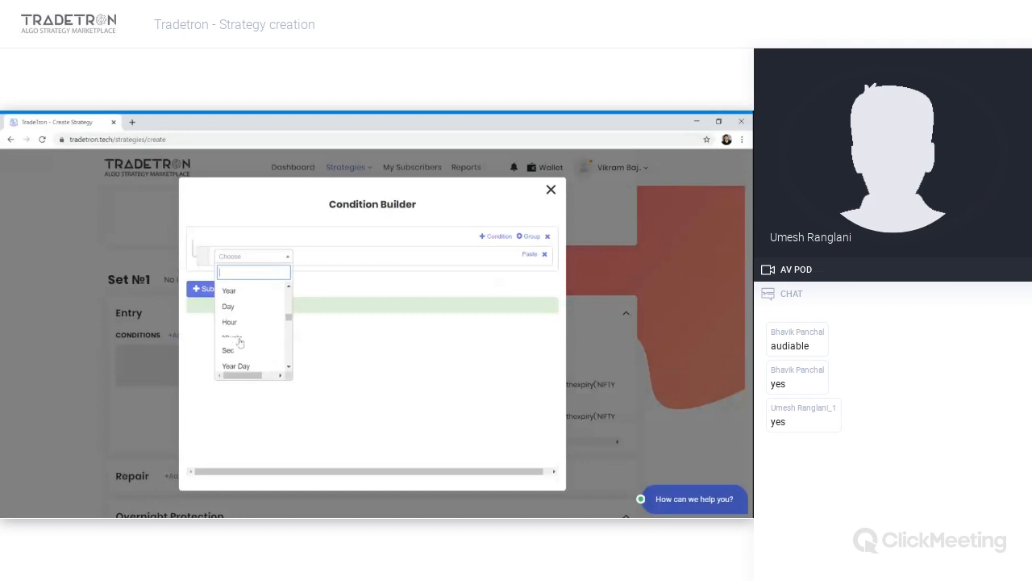
scroll(240, 342, up, 1)
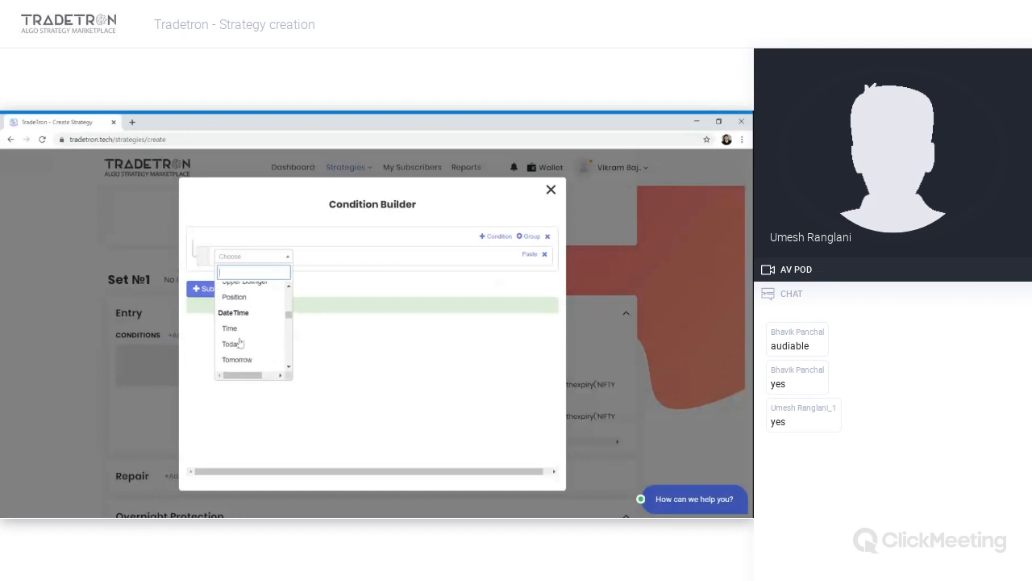
scroll(240, 342, down, 4)
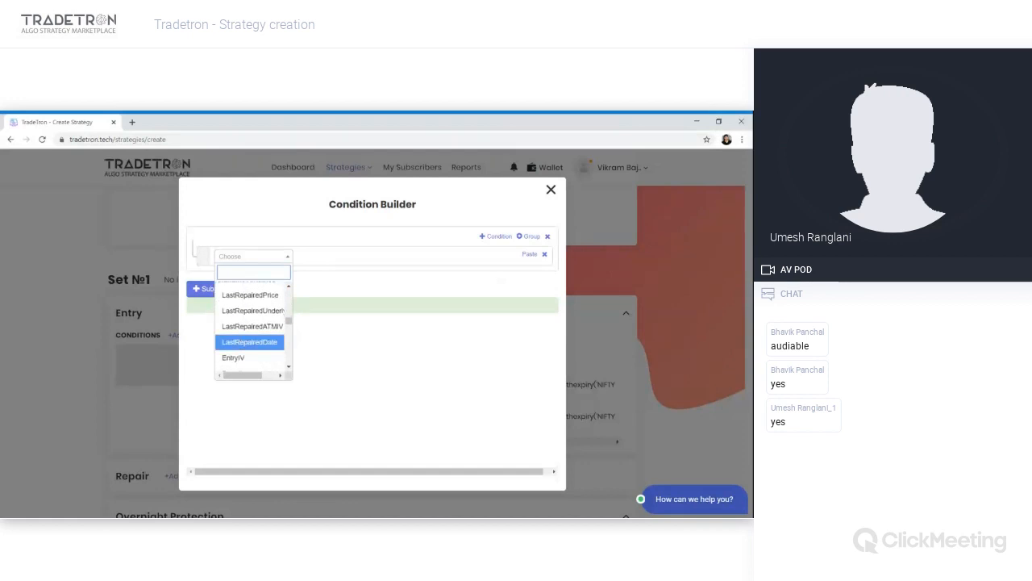
scroll(239, 342, down, 1)
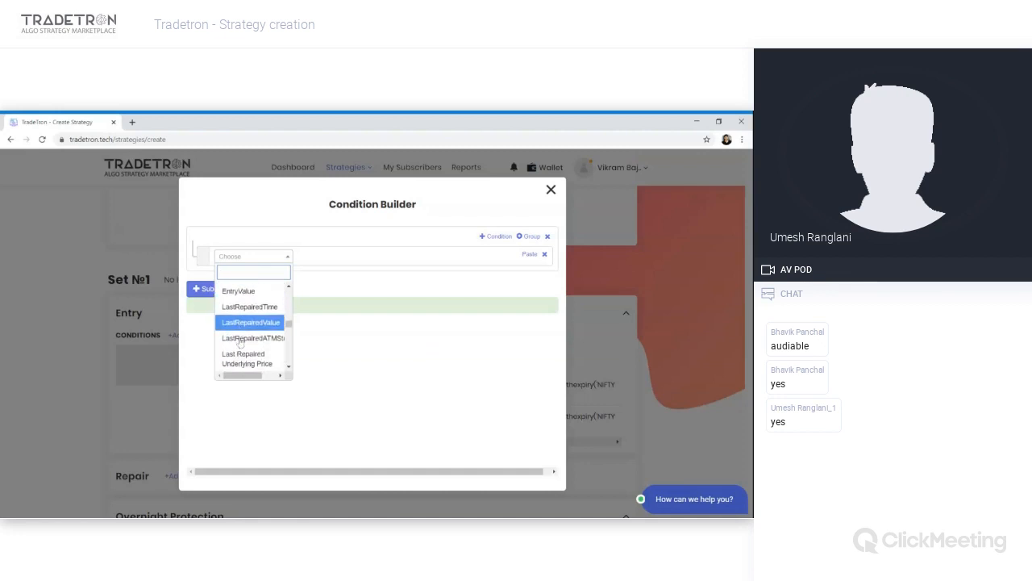
scroll(240, 342, down, 5)
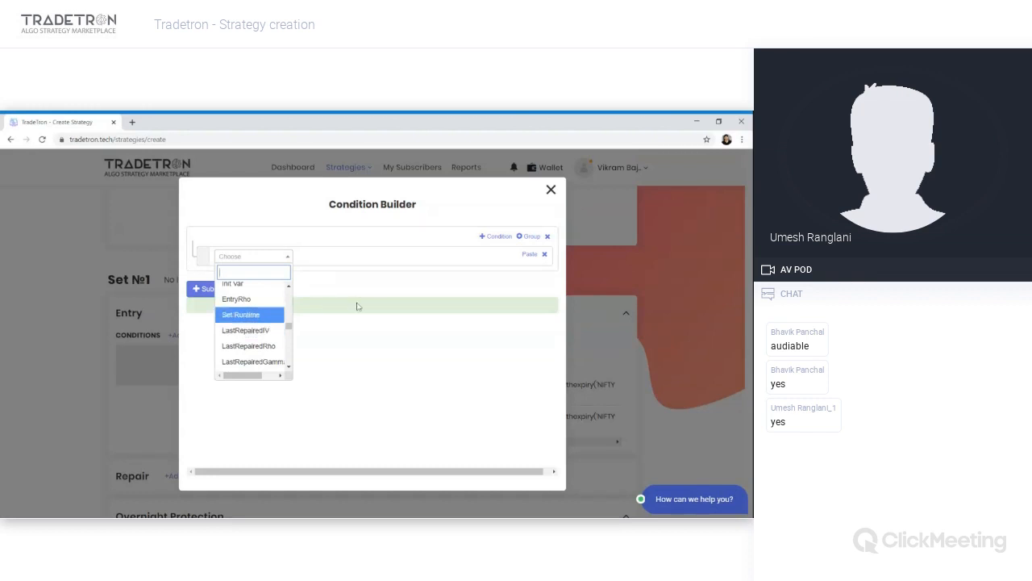
scroll(263, 320, up, 5)
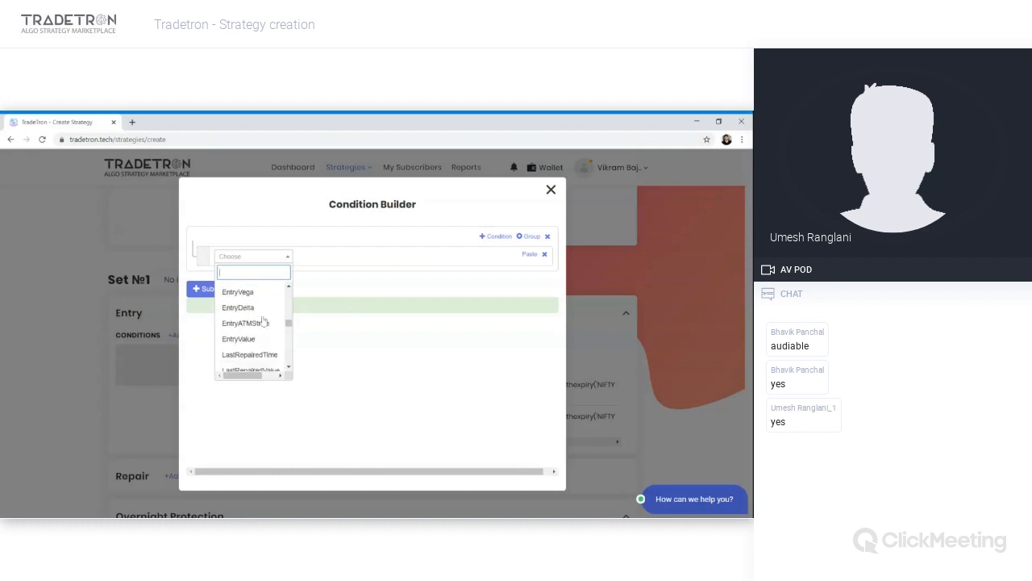
click(551, 190)
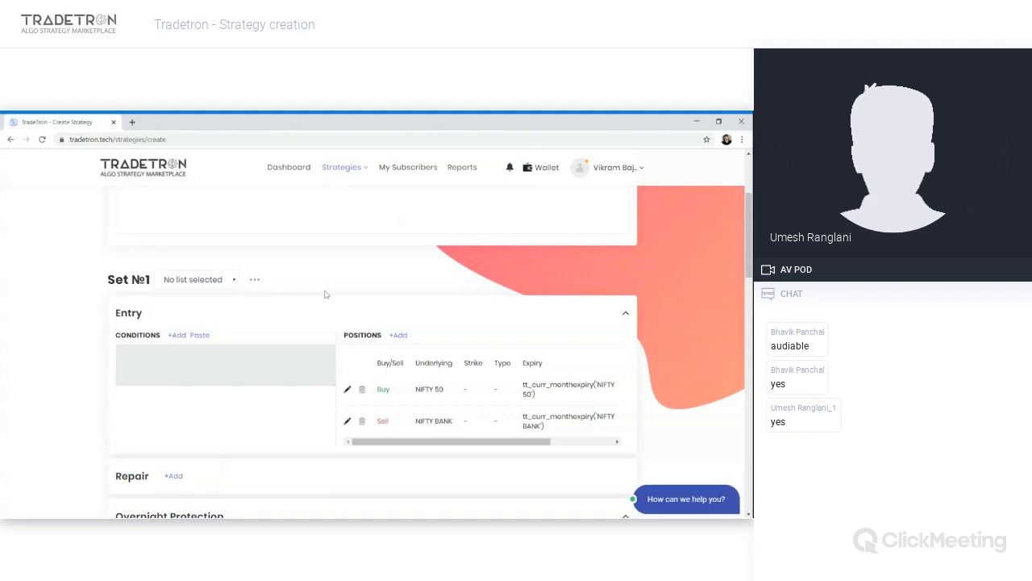
- Reopen the entry condition builder and insert a Position keyword with Stdev as its series
click(178, 337)
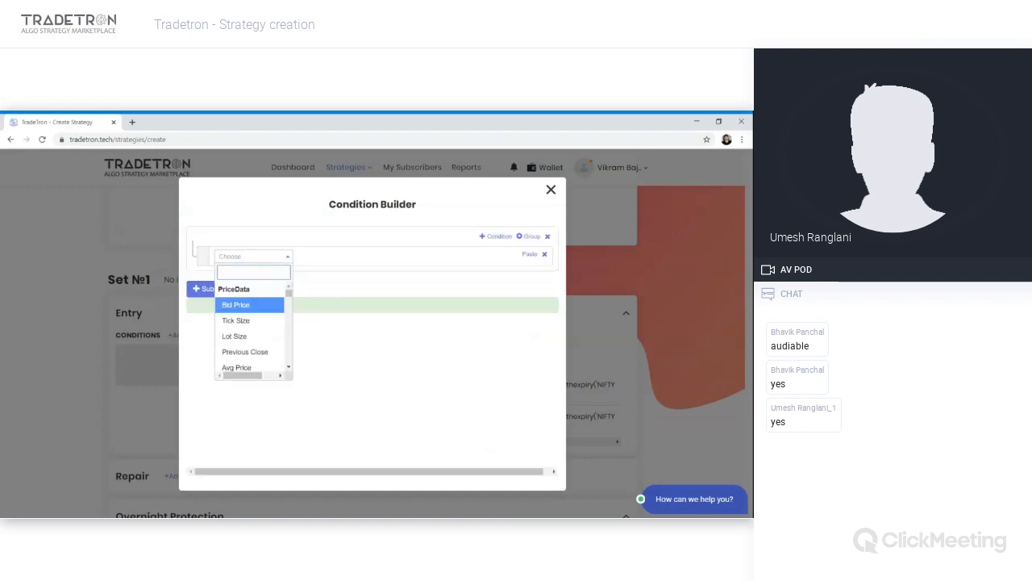
text(posi)
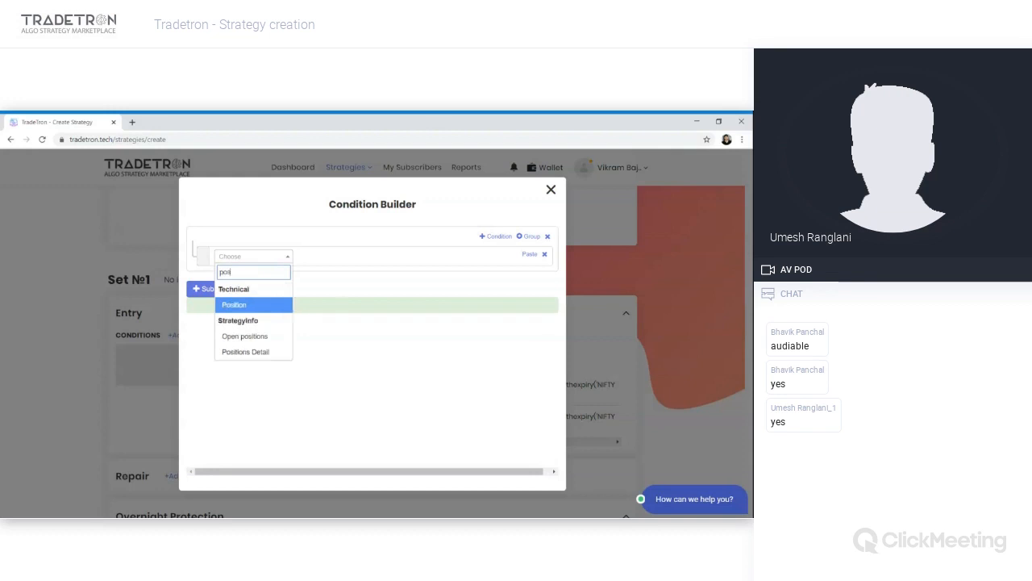
key(Return)
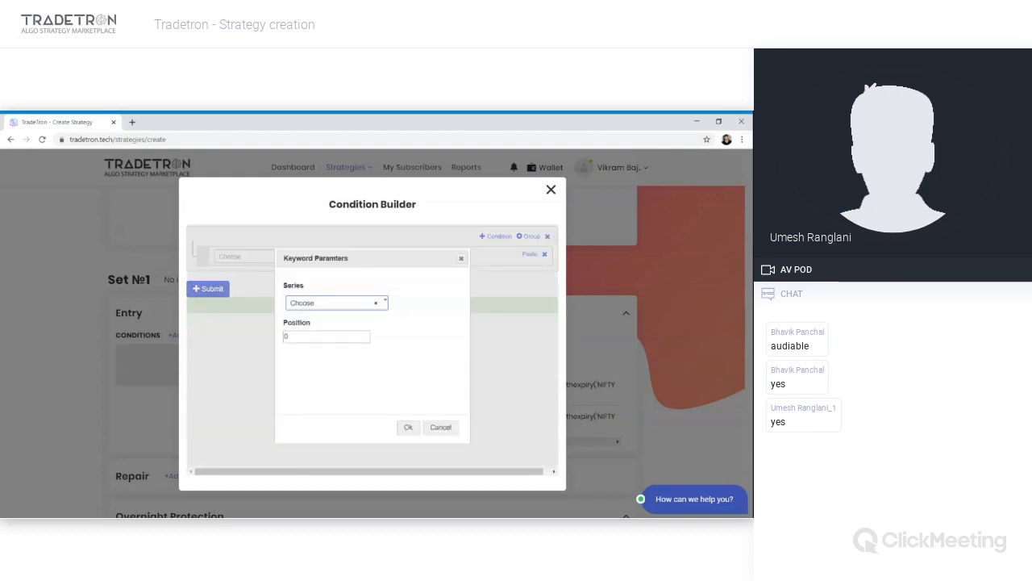
click(311, 303)
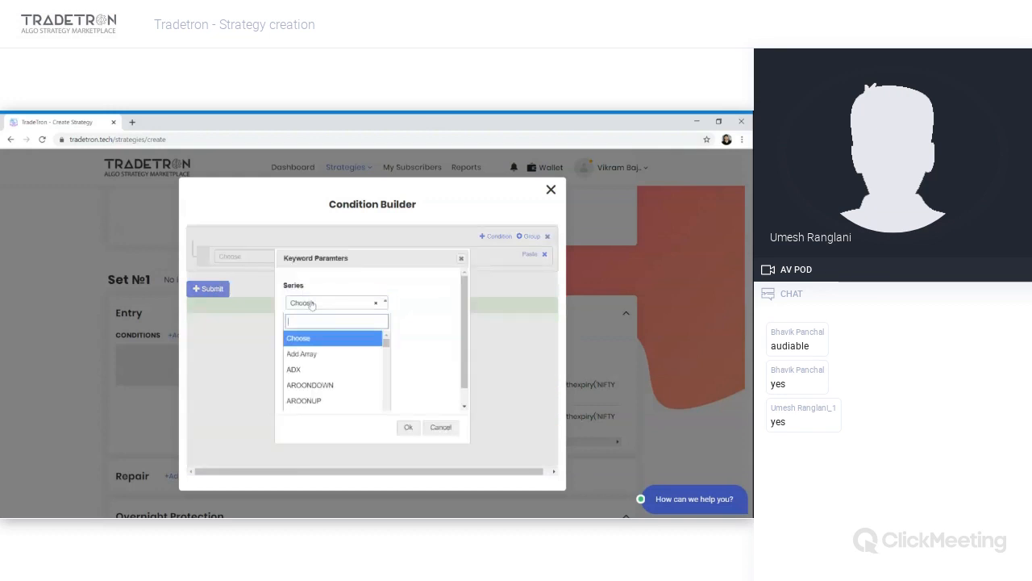
text(st)
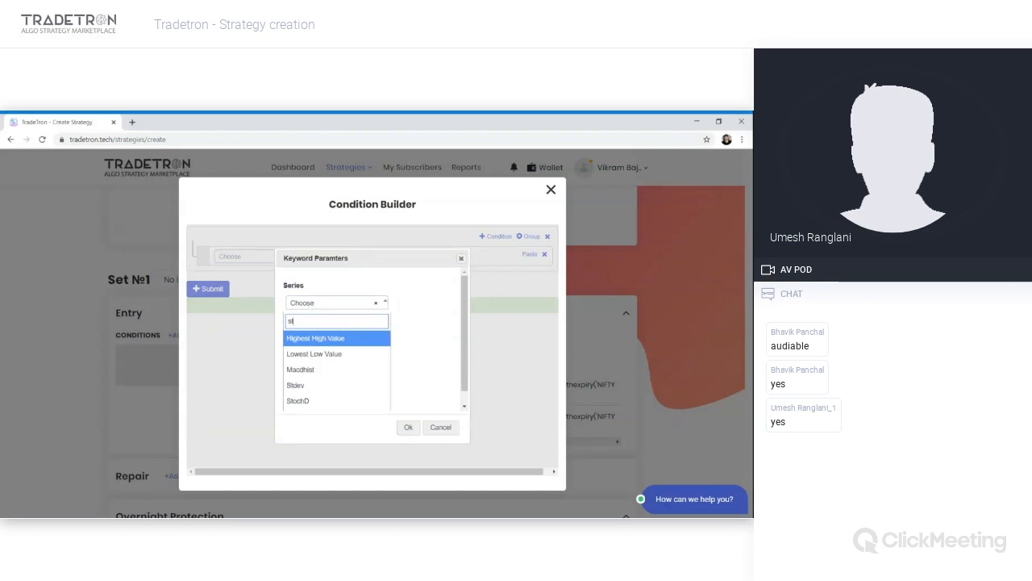
key(Down)
key(Down)
key(Down)
key(Return)
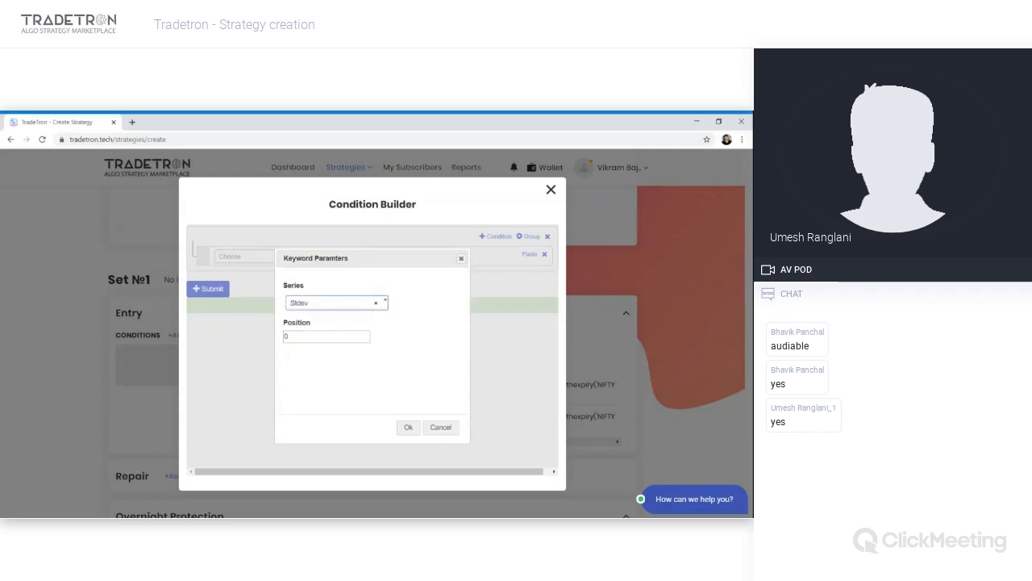
click(408, 427)
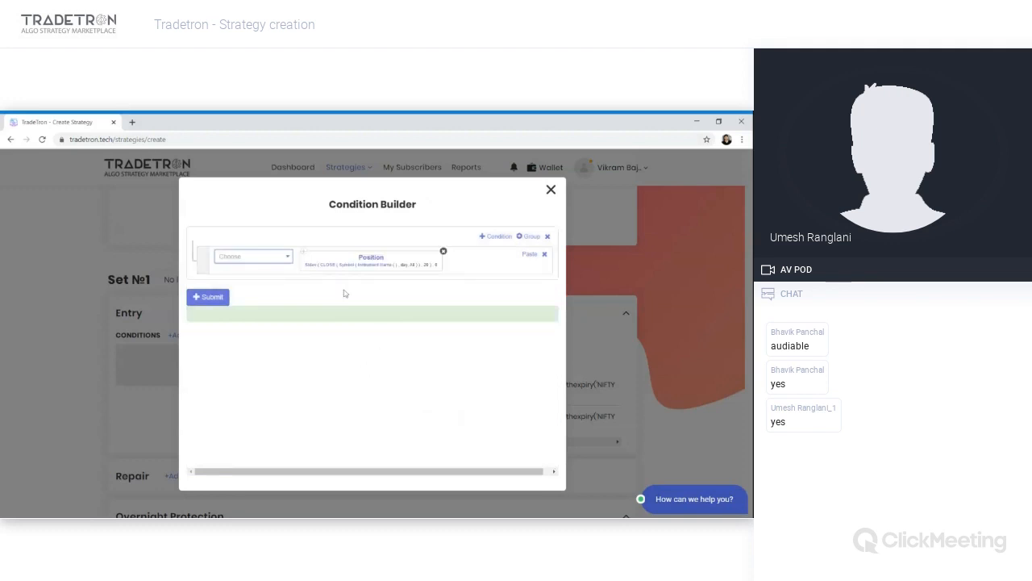
- Change the Position keyword's inner series to Ratio with period 20
click(315, 270)
click(327, 310)
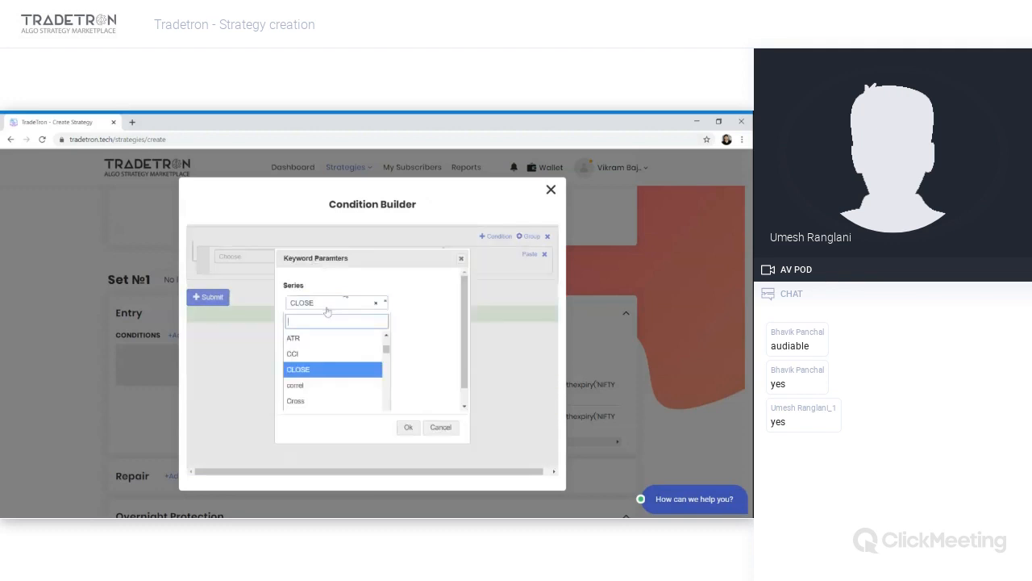
text(rat)
key(Down)
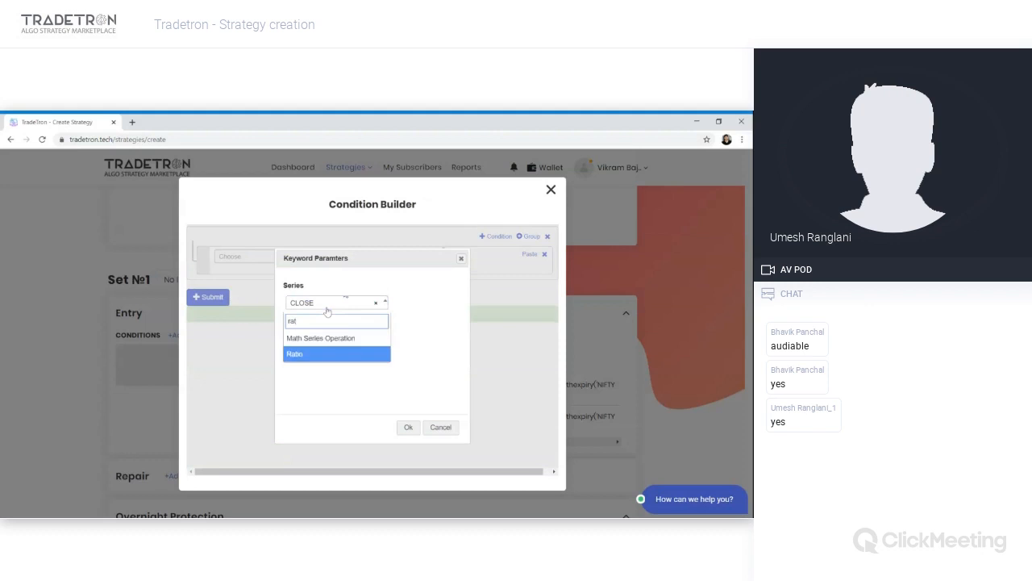
key(Return)
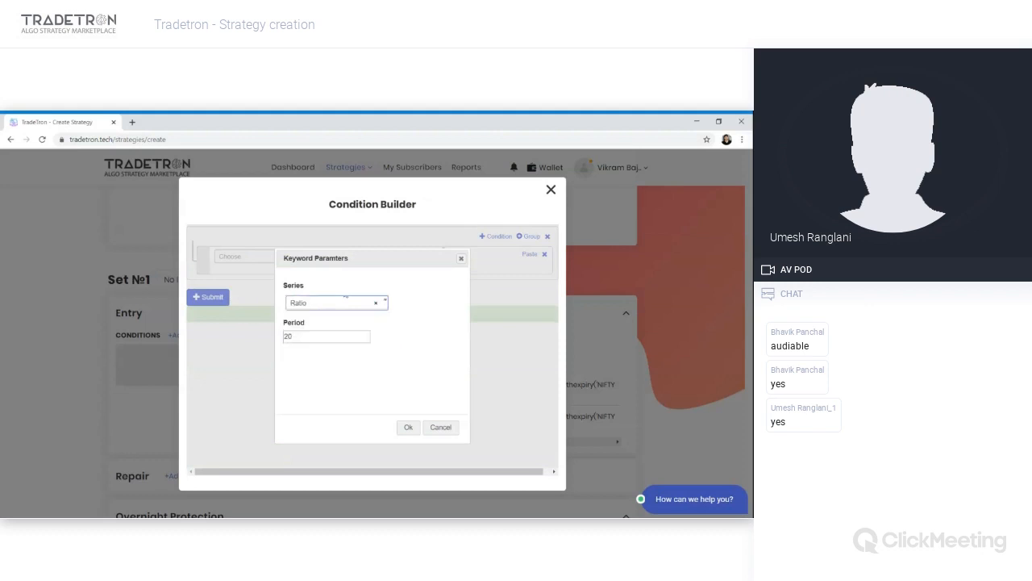
click(408, 428)
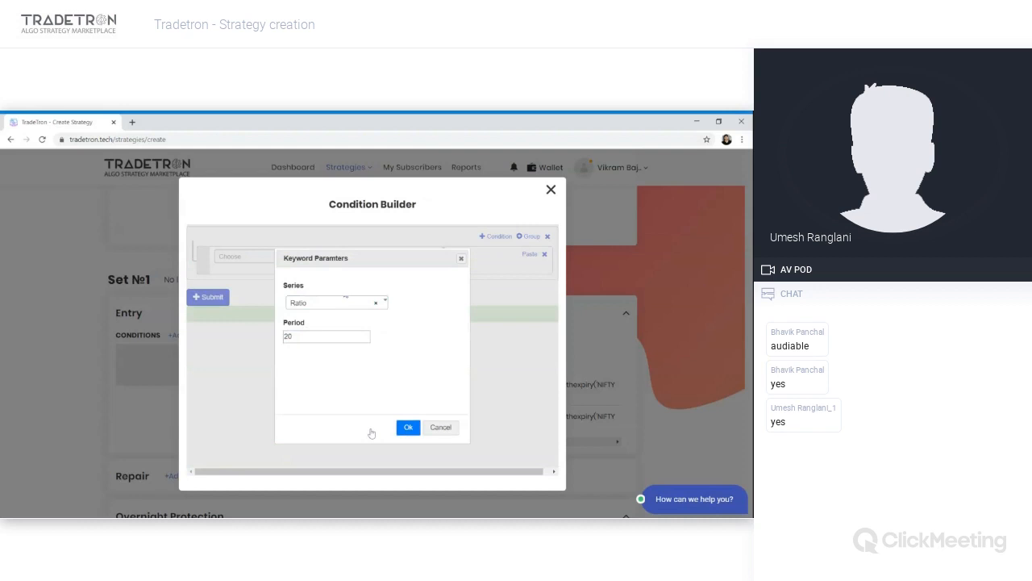
click(408, 427)
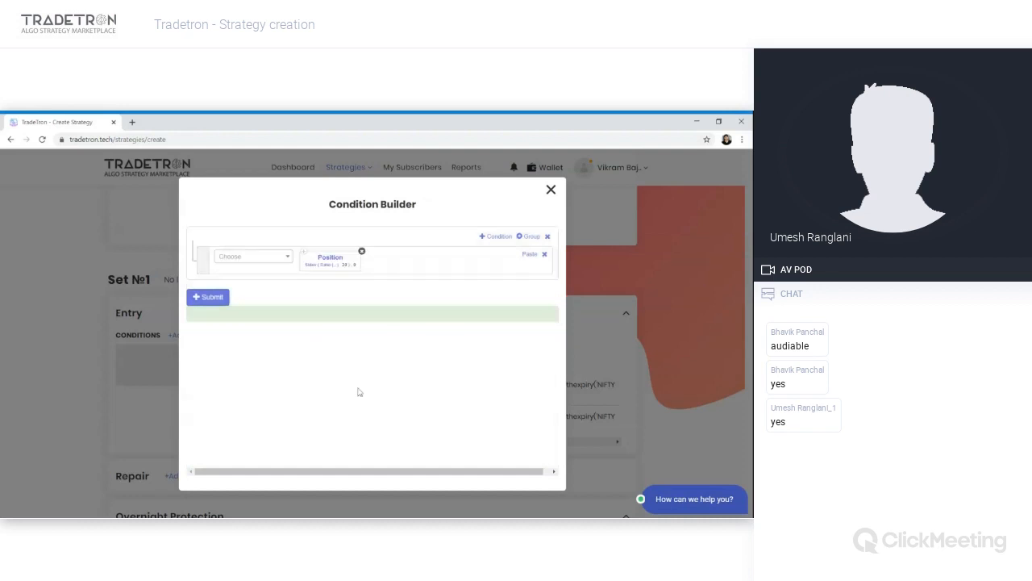
- Set both series of the Ratio keyword inside Position to CLOSE
click(325, 271)
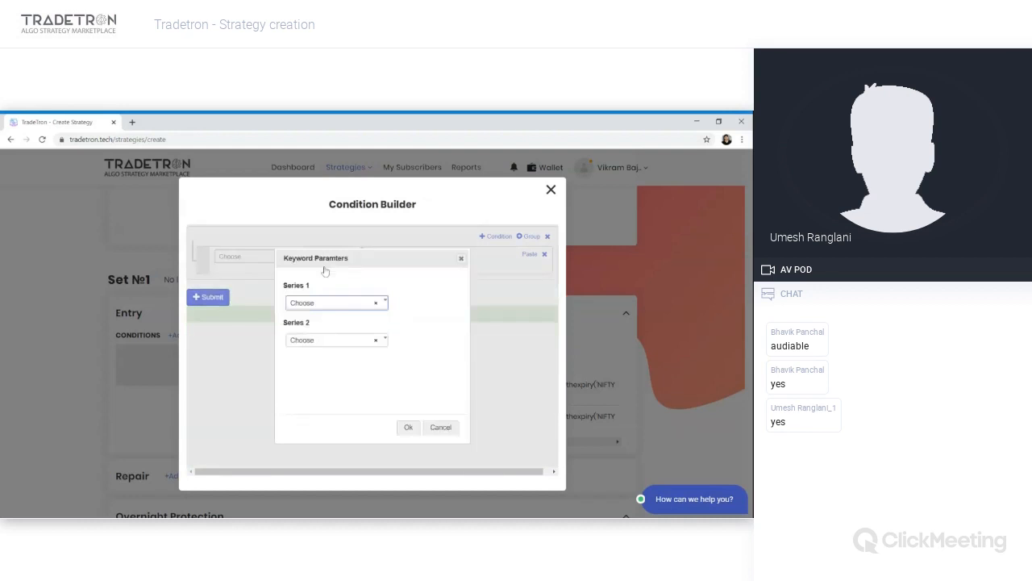
click(321, 302)
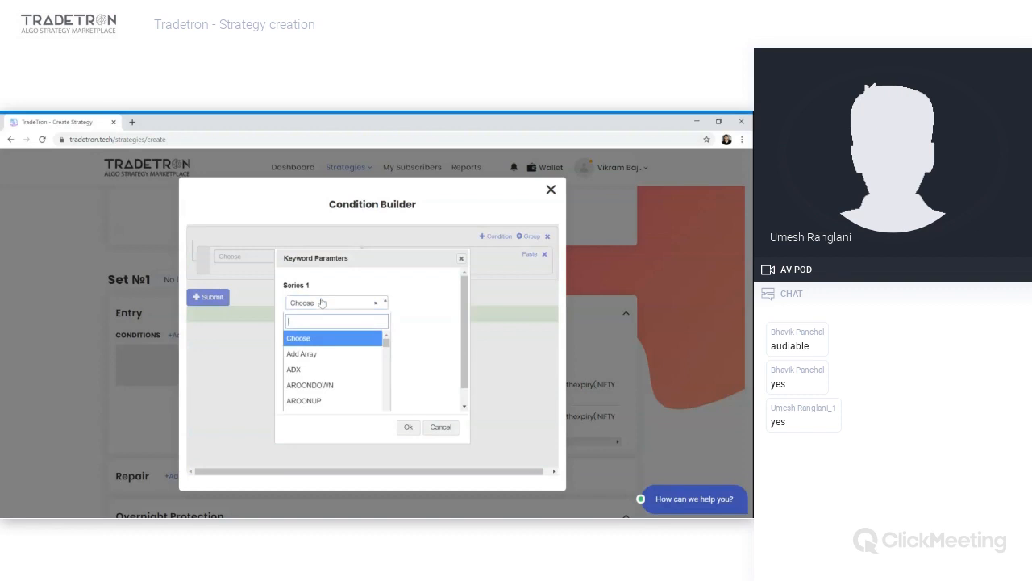
text(close)
key(Return)
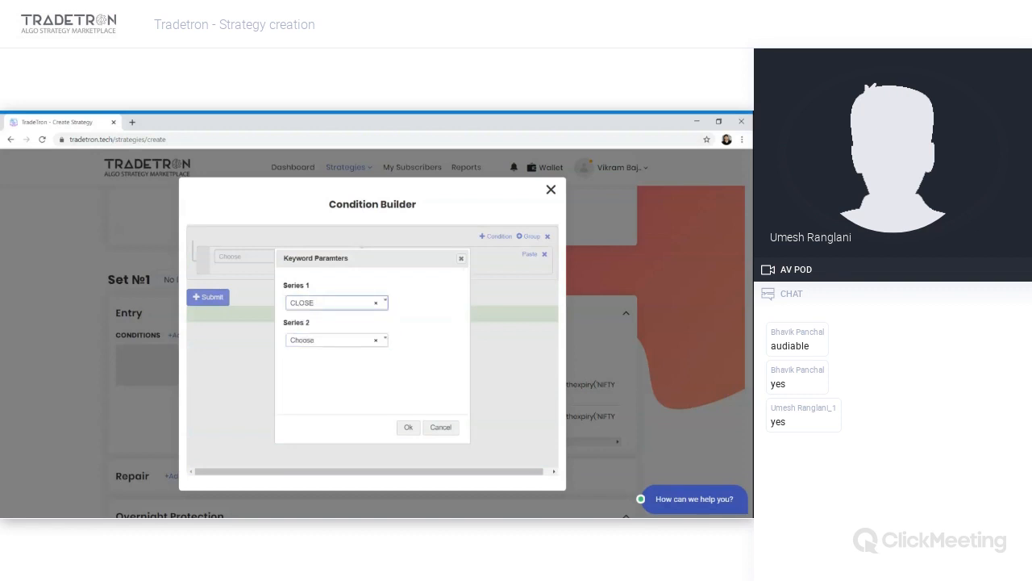
key(Tab)
key(Return)
text(clo)
key(Return)
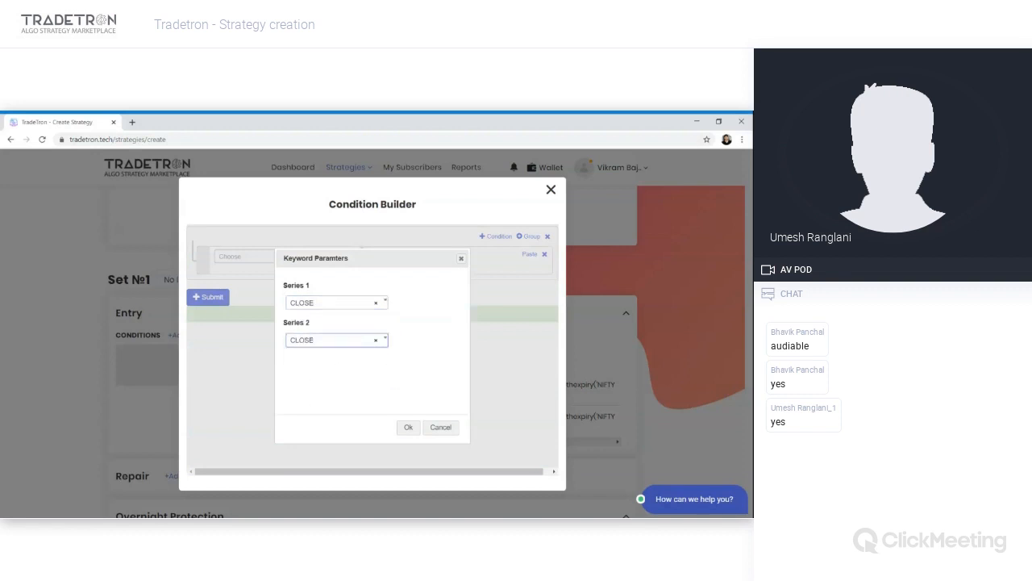
key(Tab)
key(Return)
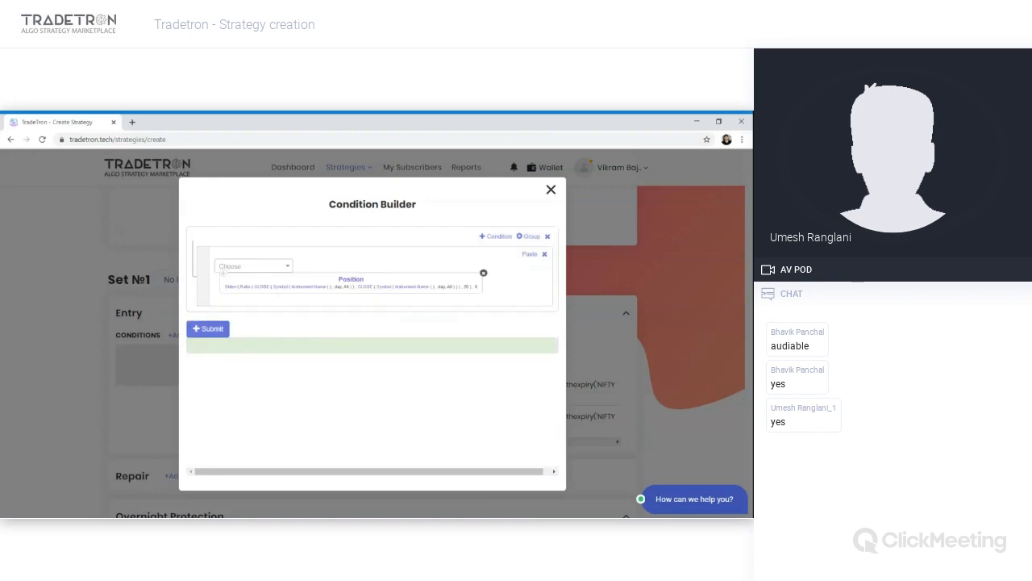
- Set the first CLOSE series' instrument to NSE - HDFC
click(295, 287)
click(217, 294)
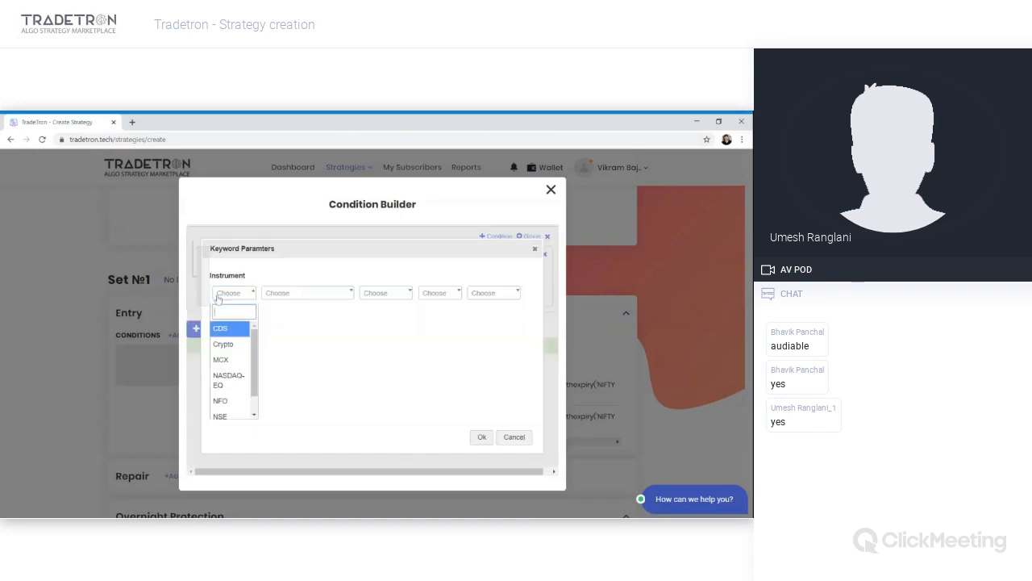
click(219, 415)
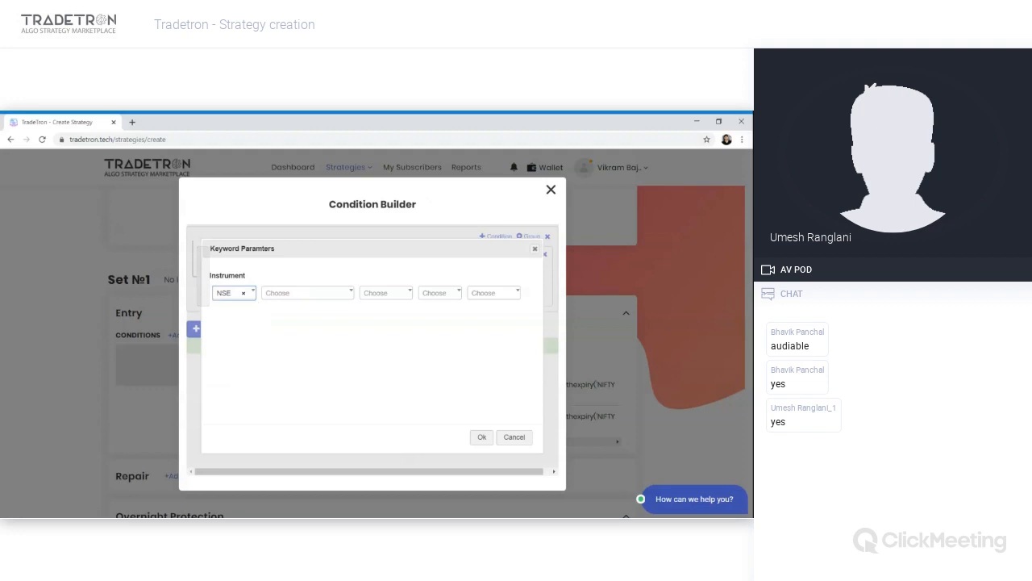
click(307, 292)
text(hdf)
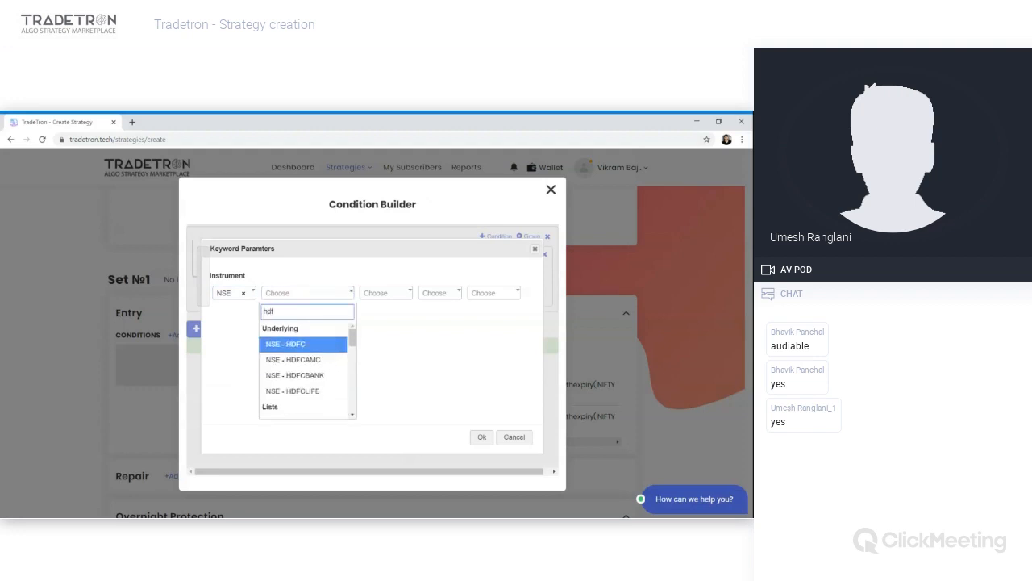
key(Return)
key(Tab)
key(Tab)
key(Tab)
key(Tab)
key(Return)
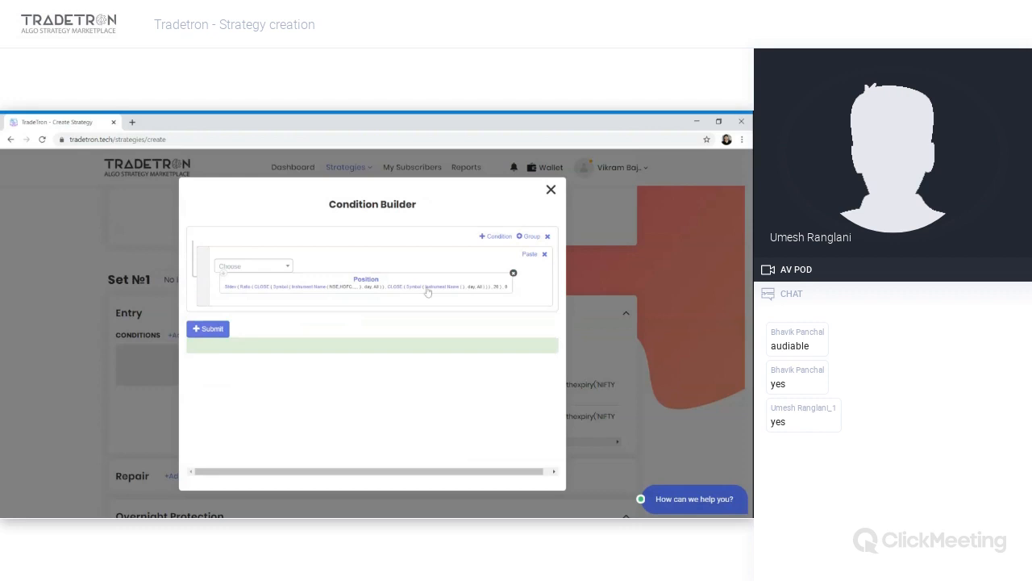
- Set the second CLOSE series' instrument to NSE - HDFCBANK
click(249, 292)
text(ns)
key(Return)
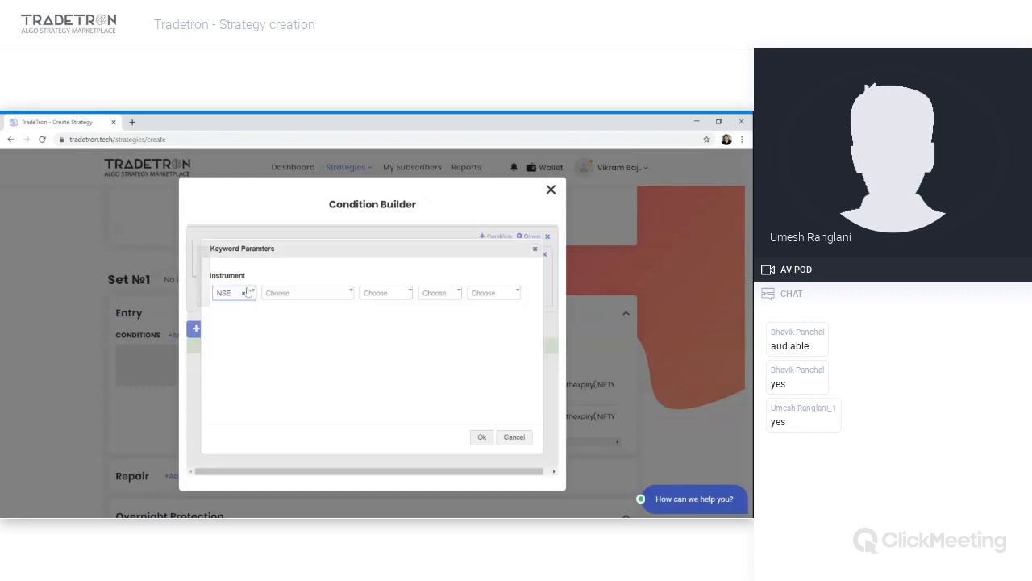
key(Tab)
key(Return)
text(hdfcbank)
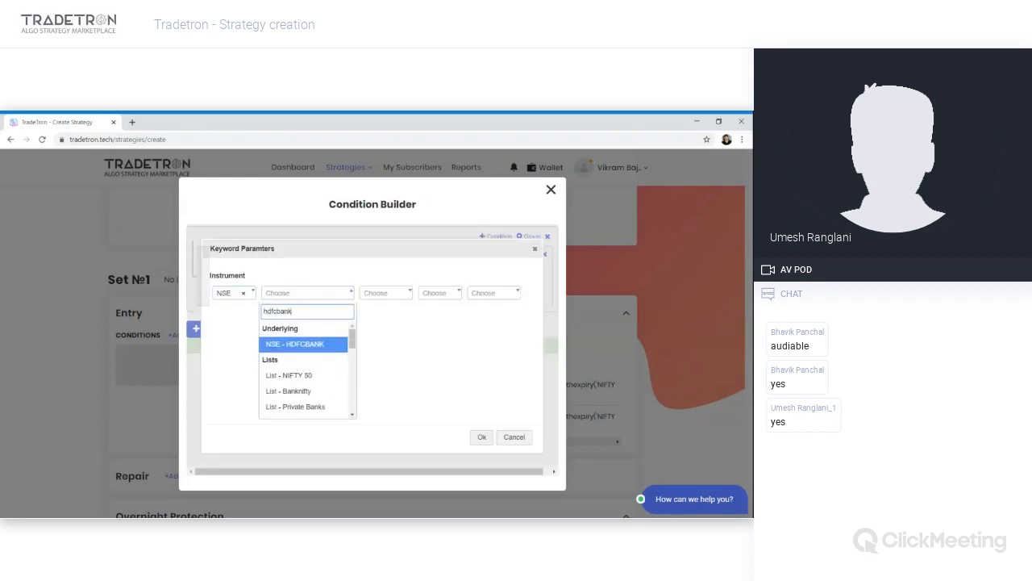
key(Return)
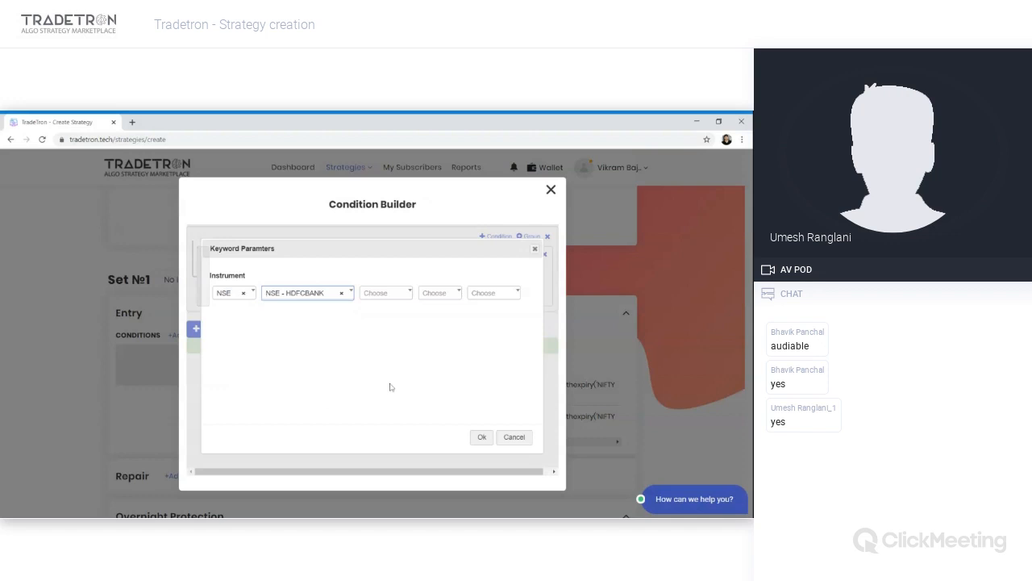
click(479, 438)
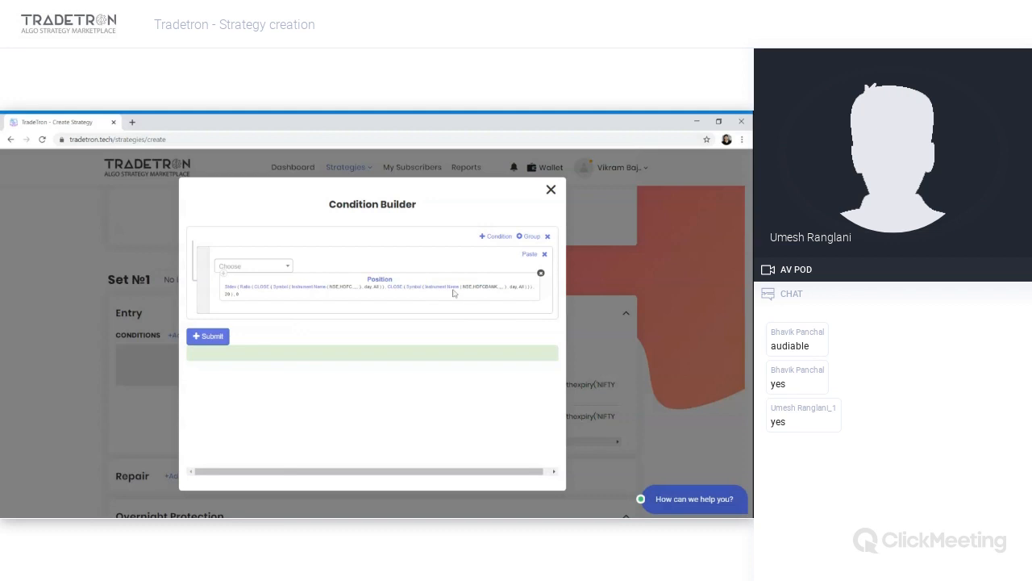
- Review the Stdev keyword's series and period settings
click(229, 292)
drag(303, 335, 280, 337)
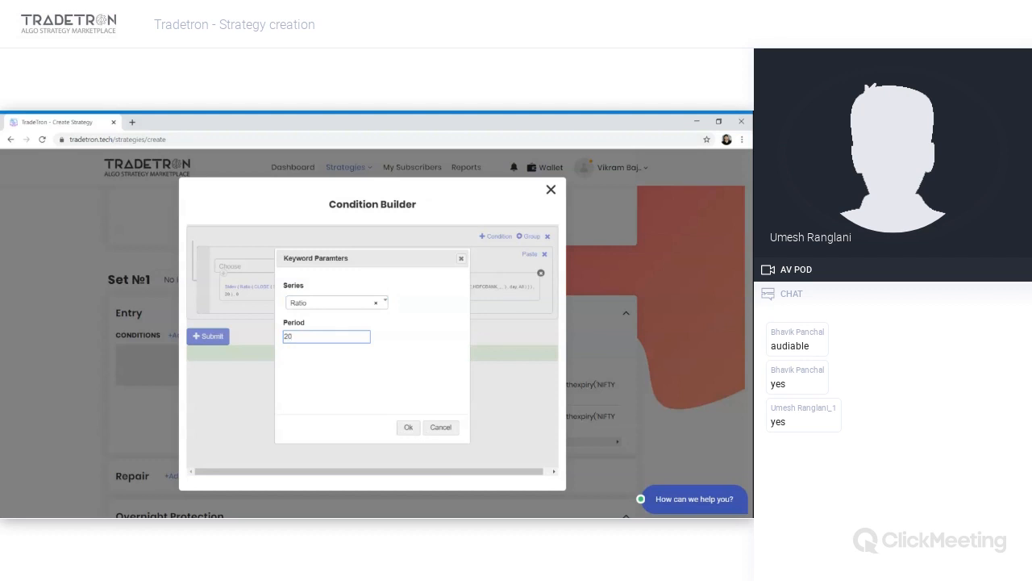
click(407, 429)
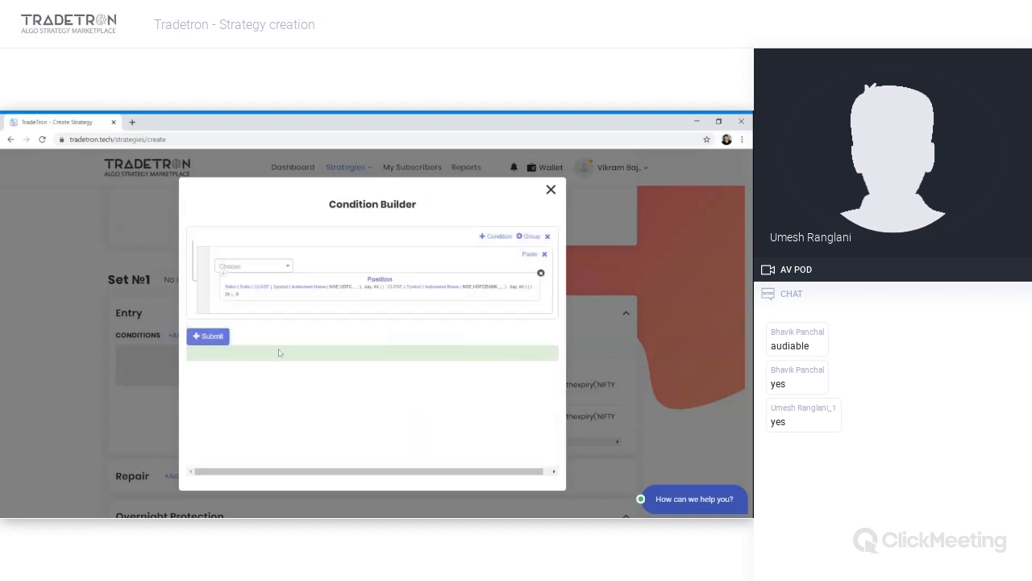
- Complete the entry condition with a greater-than comparison against Number 3 and submit it
click(283, 272)
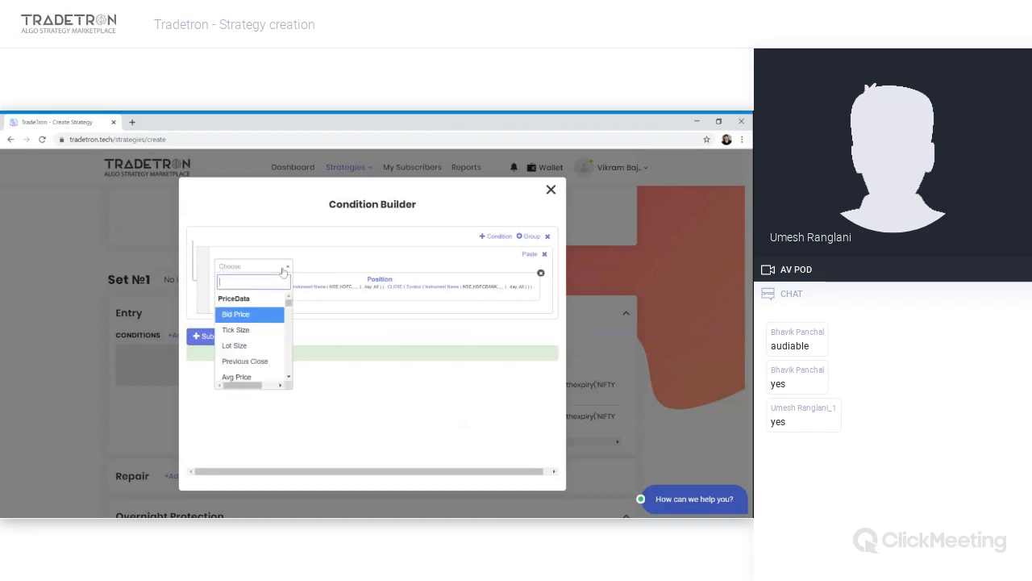
text(>)
key(Return)
click(283, 272)
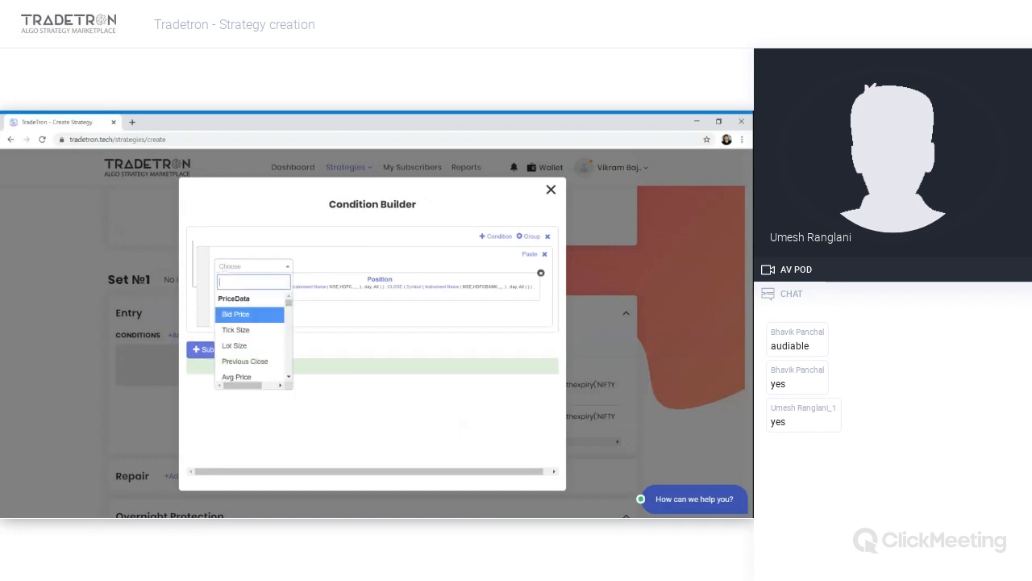
text(numbe)
key(Return)
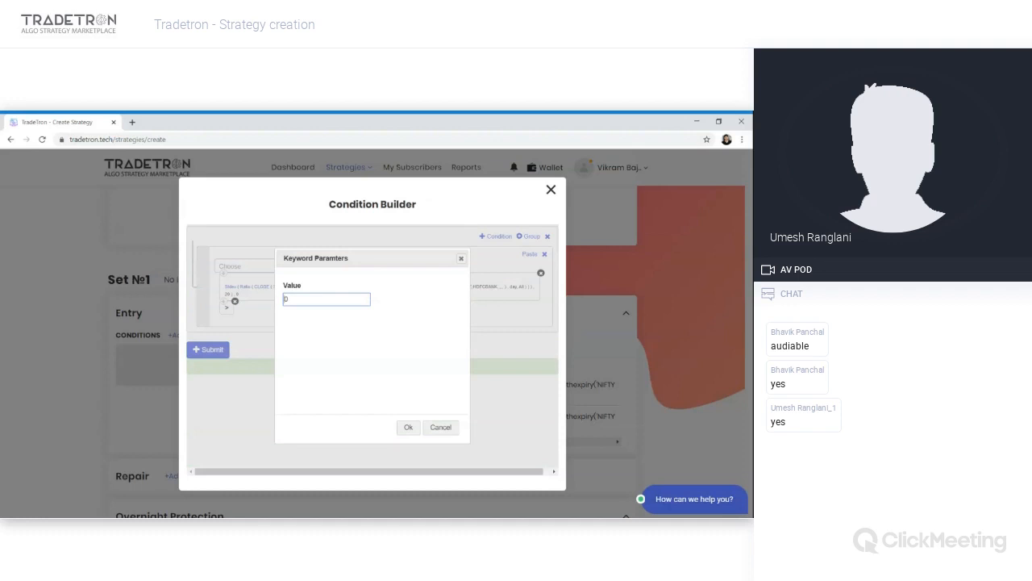
key(Tab)
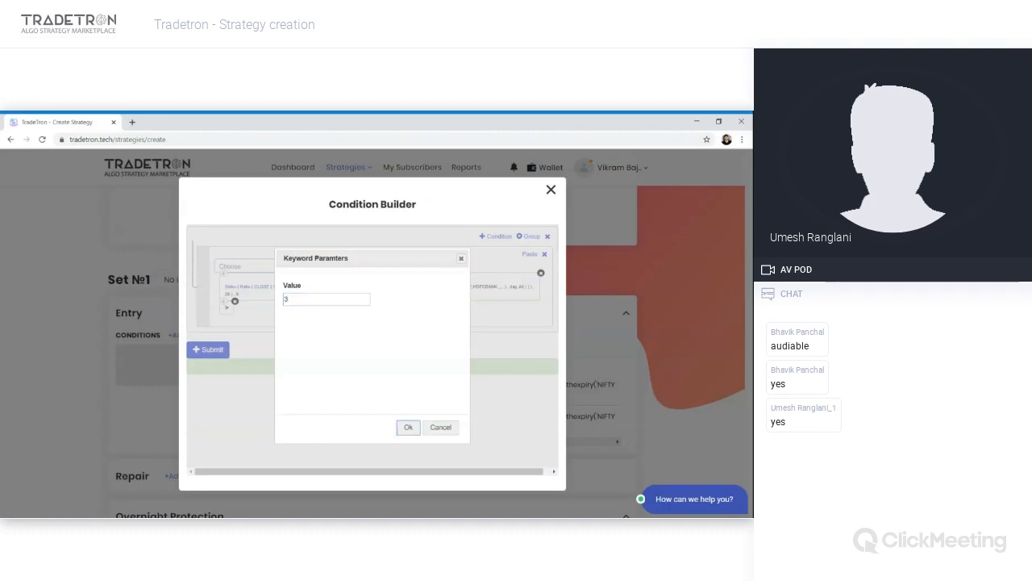
key(Return)
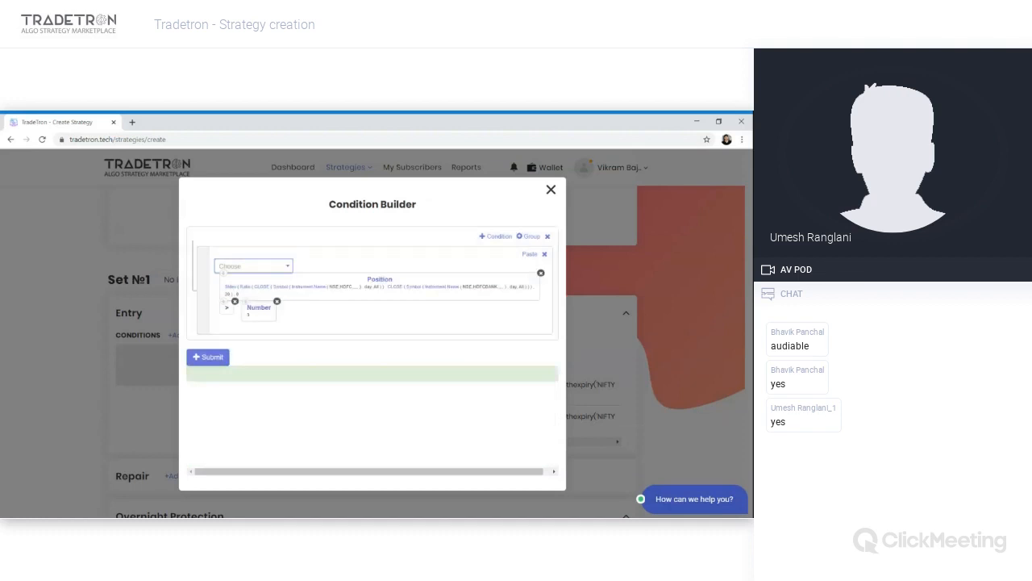
click(216, 357)
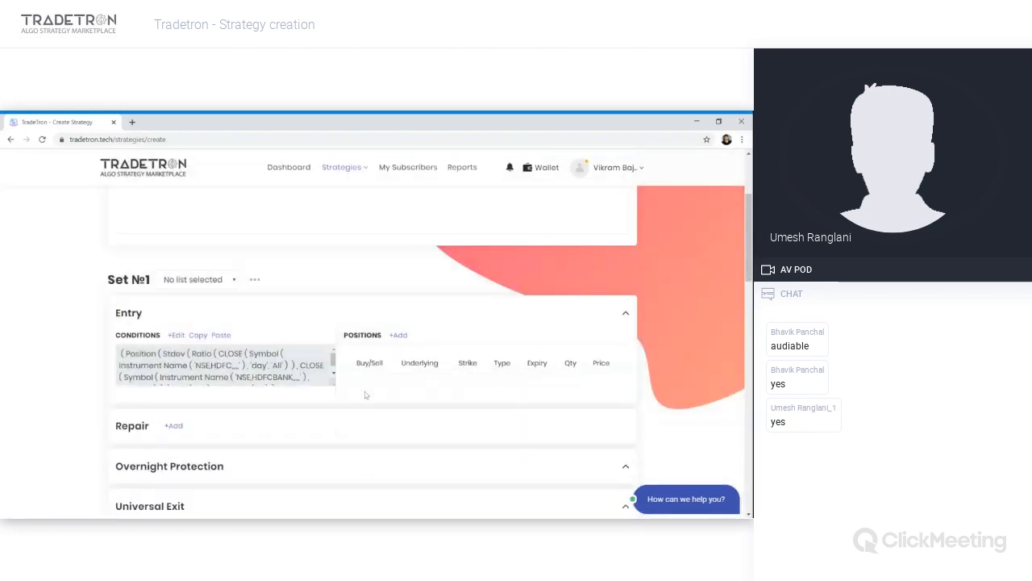
- Add a SELL NFO Futures position on HDFC, NRML, Current Month expiry, quantity by value 2000000
click(401, 336)
click(439, 229)
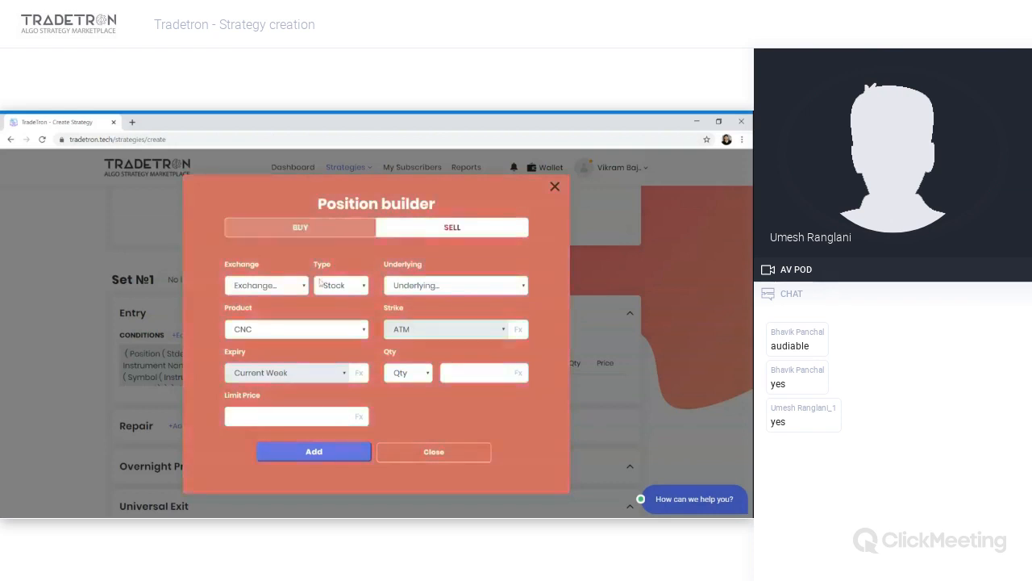
key(Down)
key(Down)
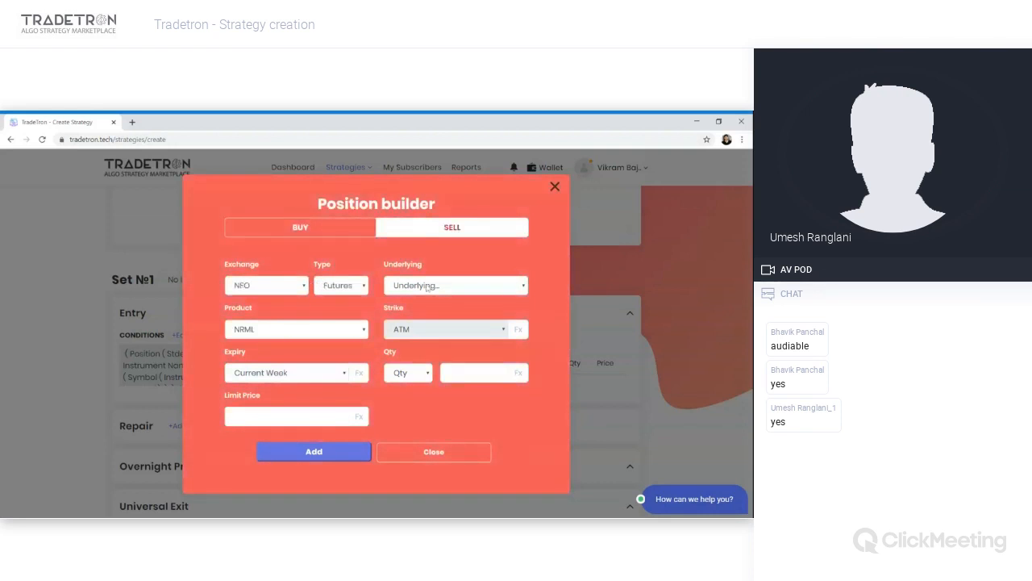
text(hd)
click(399, 386)
click(425, 372)
click(423, 409)
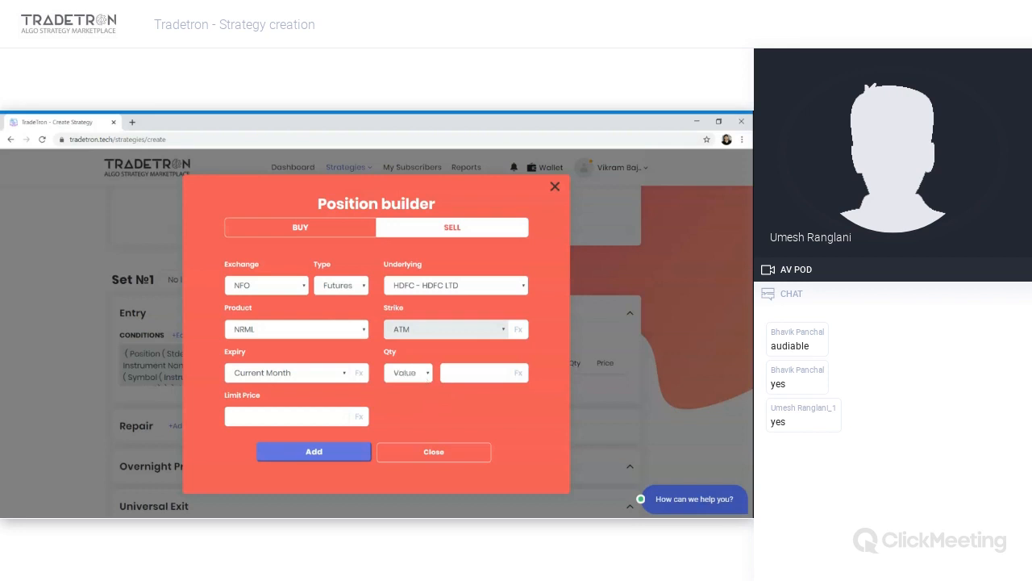
text(2000000)
click(346, 450)
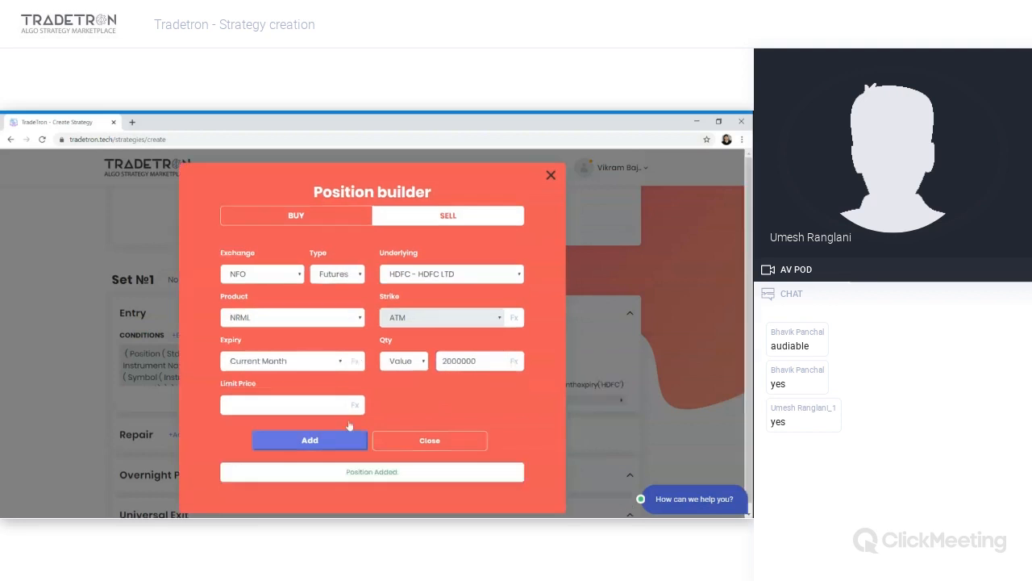
- Add a matching BUY NFO Futures position on HDFCBANK and close the position builder
click(338, 218)
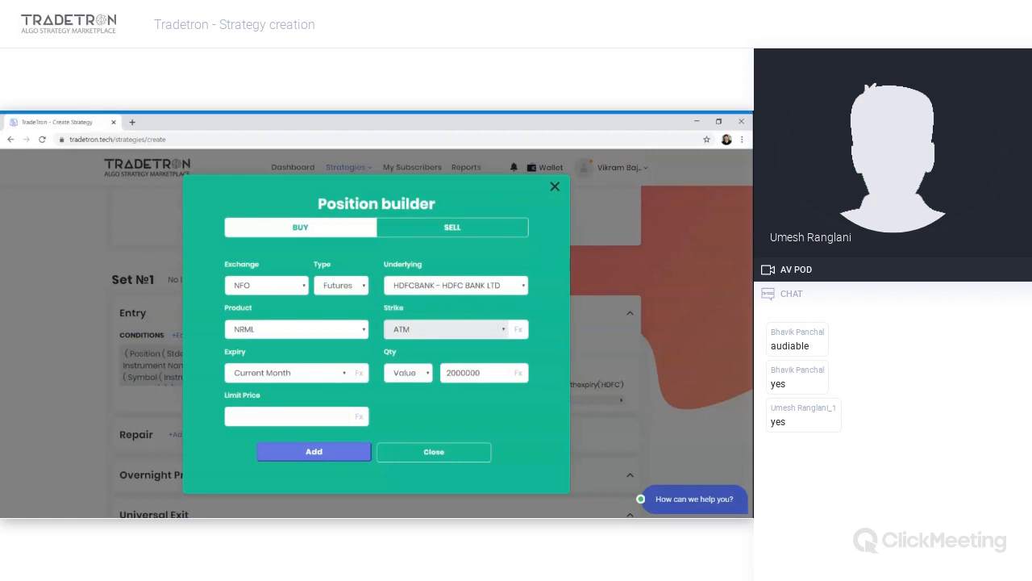
click(312, 456)
click(429, 449)
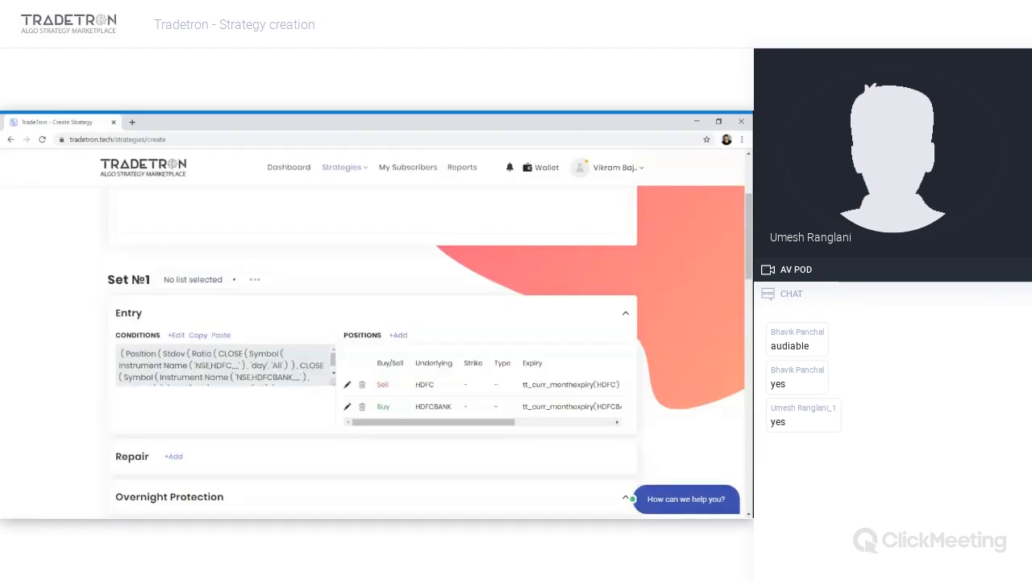
- Copy the entry condition and paste it into the Universal Exit conditions
scroll(323, 376, down, 1)
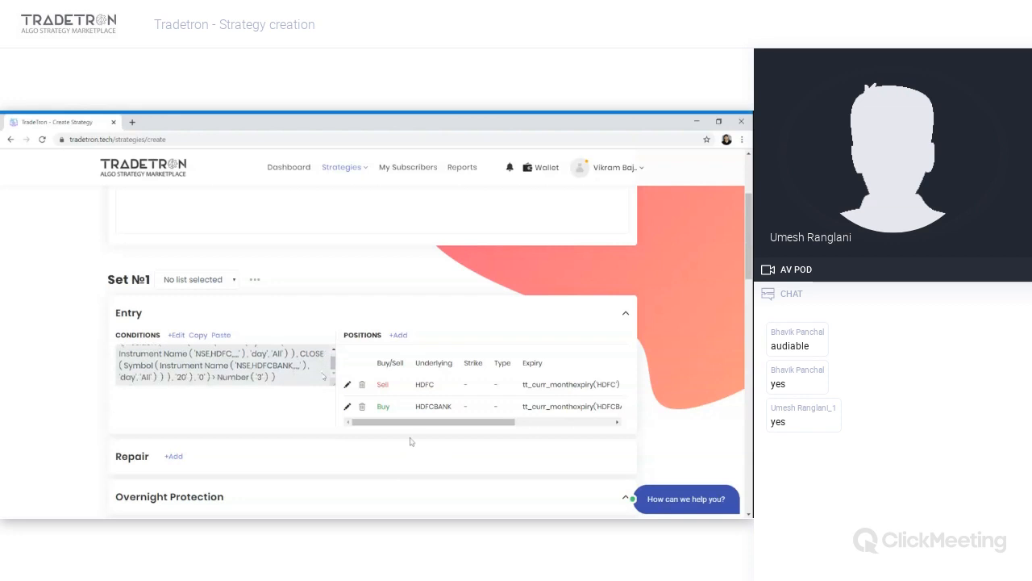
scroll(225, 415, down, 2)
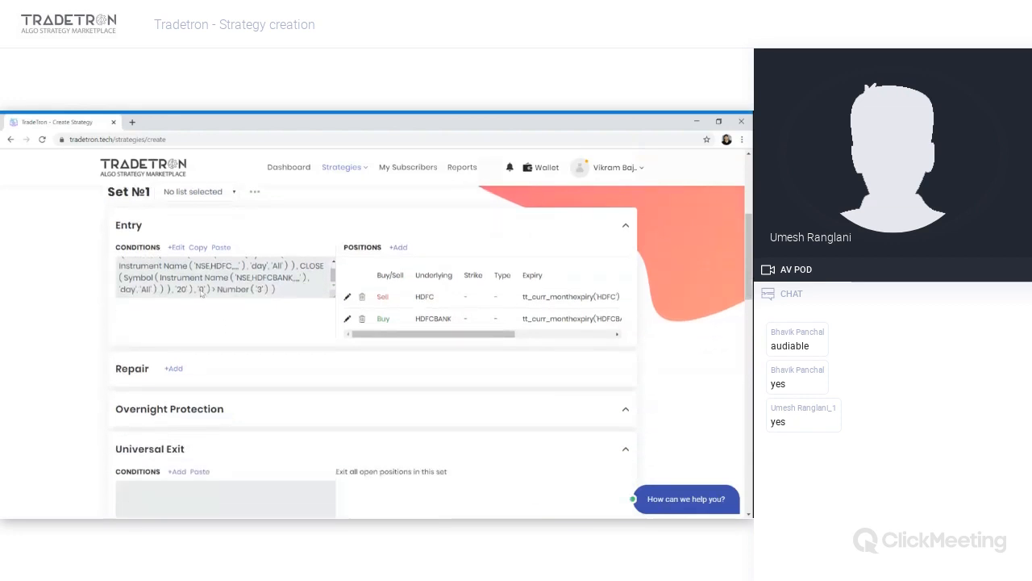
click(199, 247)
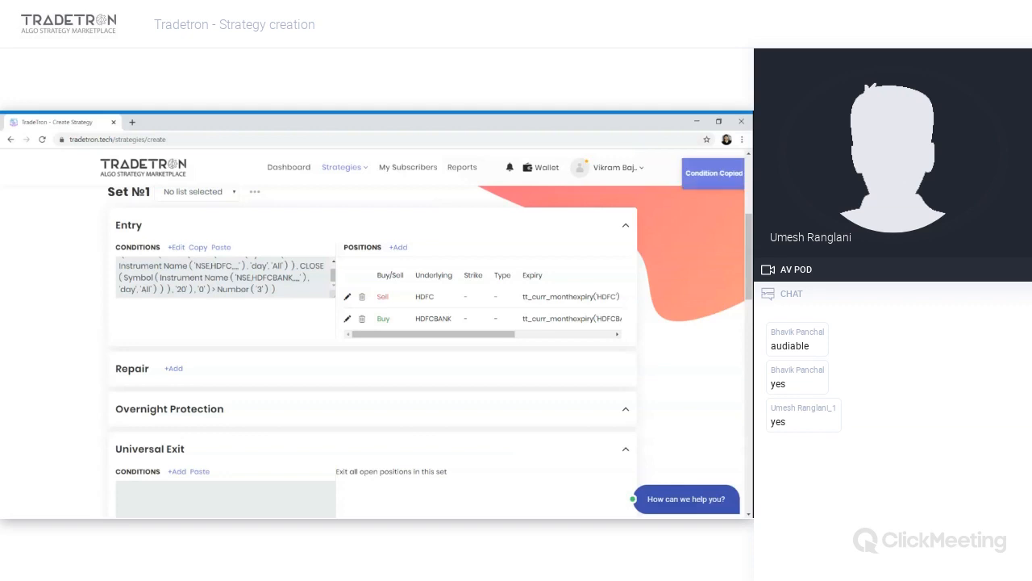
click(199, 472)
scroll(251, 440, down, 2)
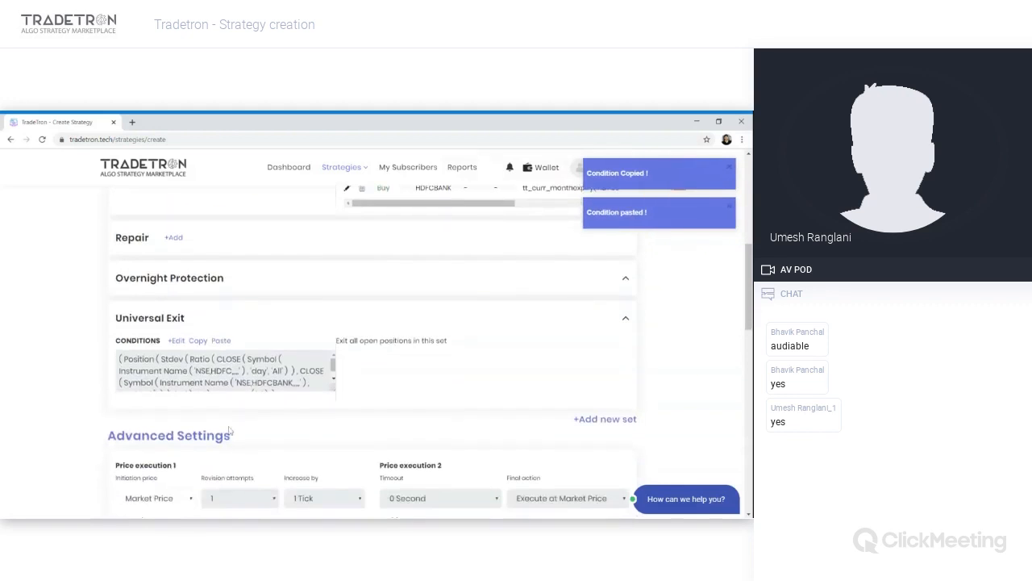
- Open the Universal Exit condition builder and change the pasted condition's comparison operator to less-than
click(179, 344)
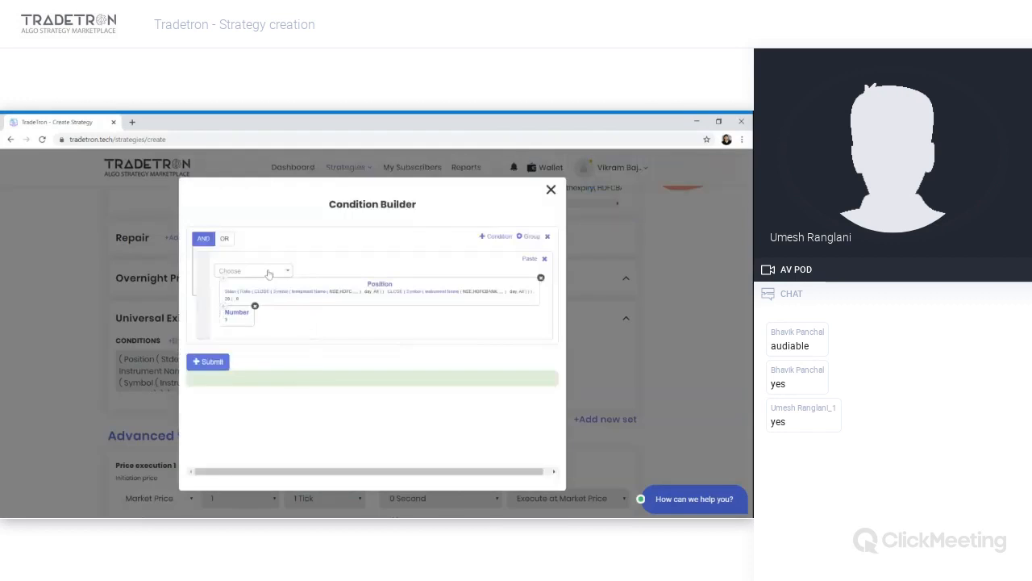
click(269, 274)
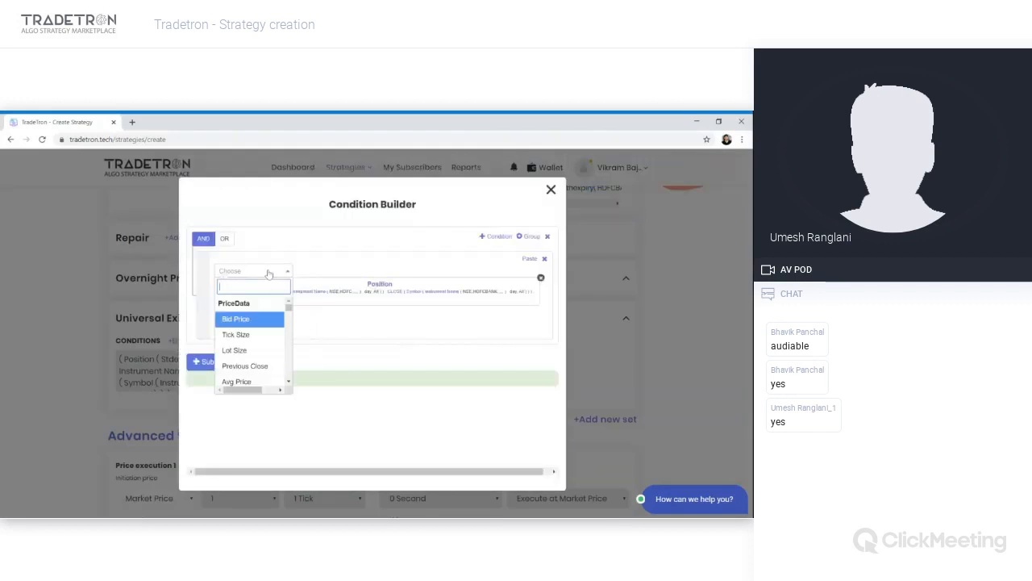
text(<)
key(Return)
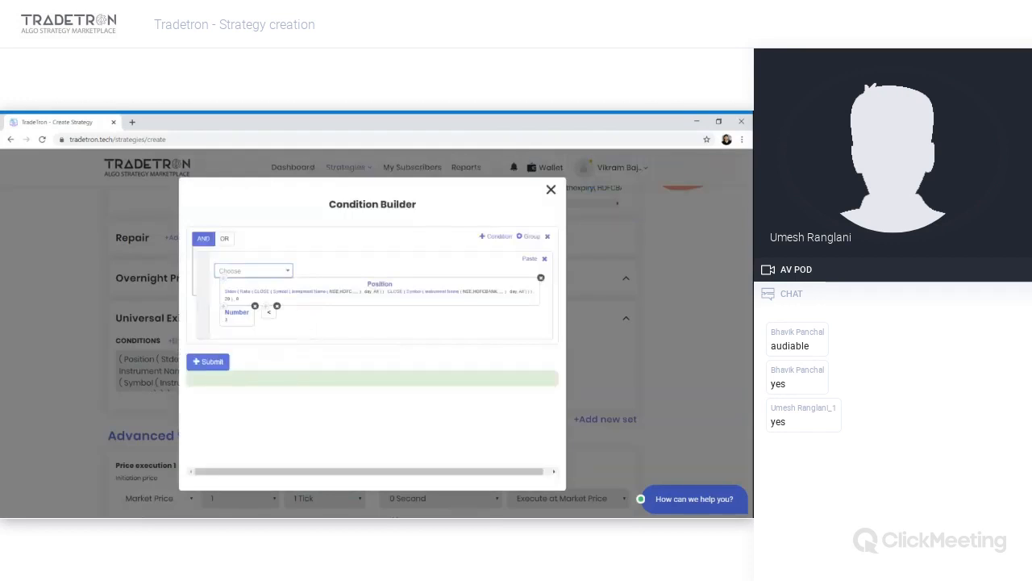
- Add a second condition joined by OR where PNL is greater than Number 35000
drag(267, 315, 227, 313)
click(498, 238)
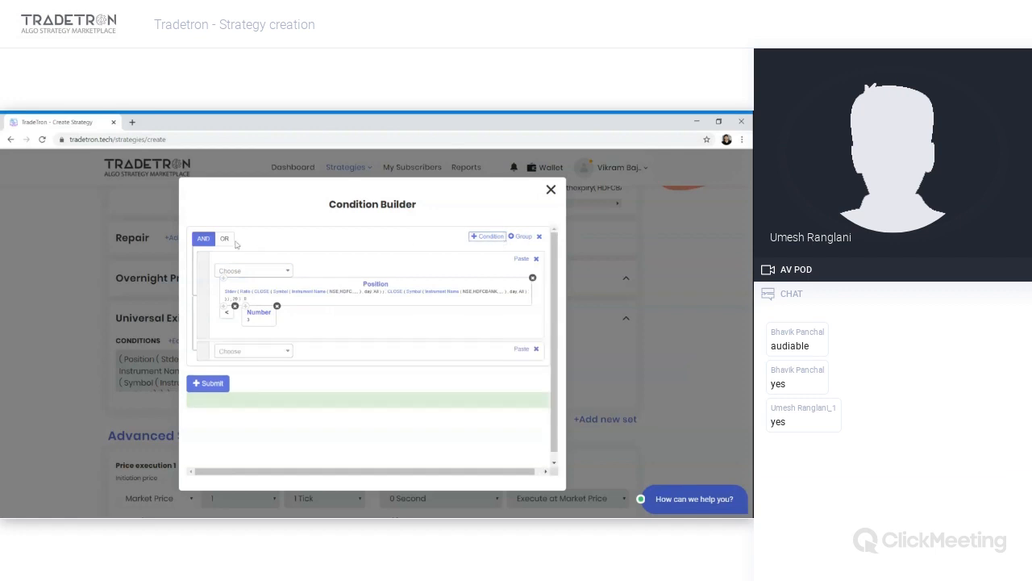
click(232, 351)
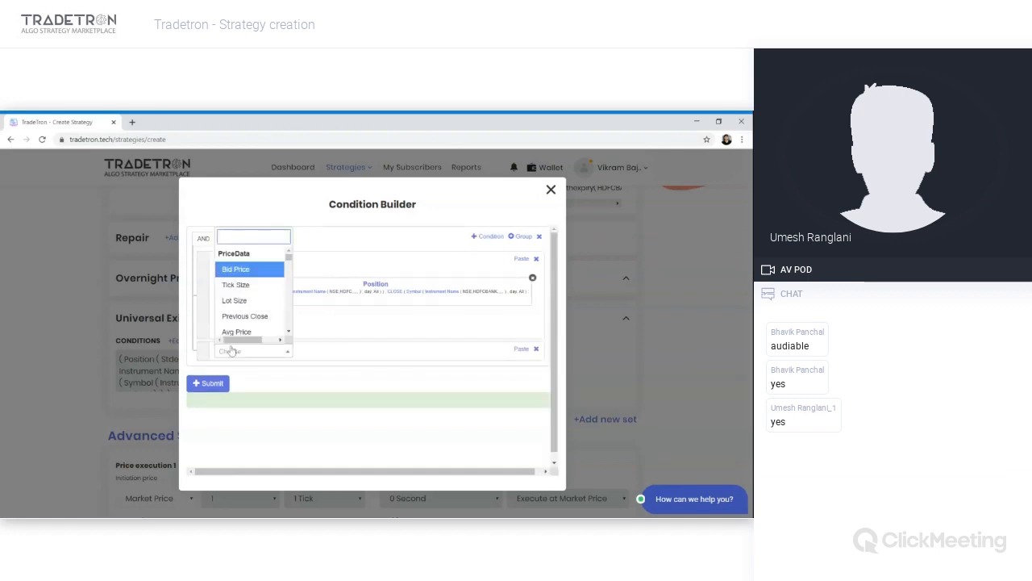
text(pnl)
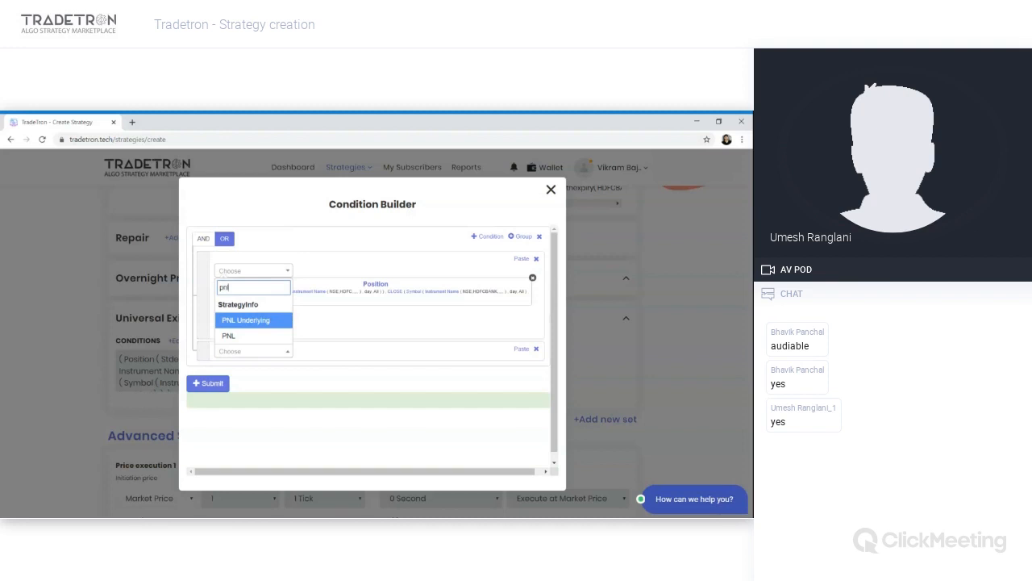
key(Down)
key(Return)
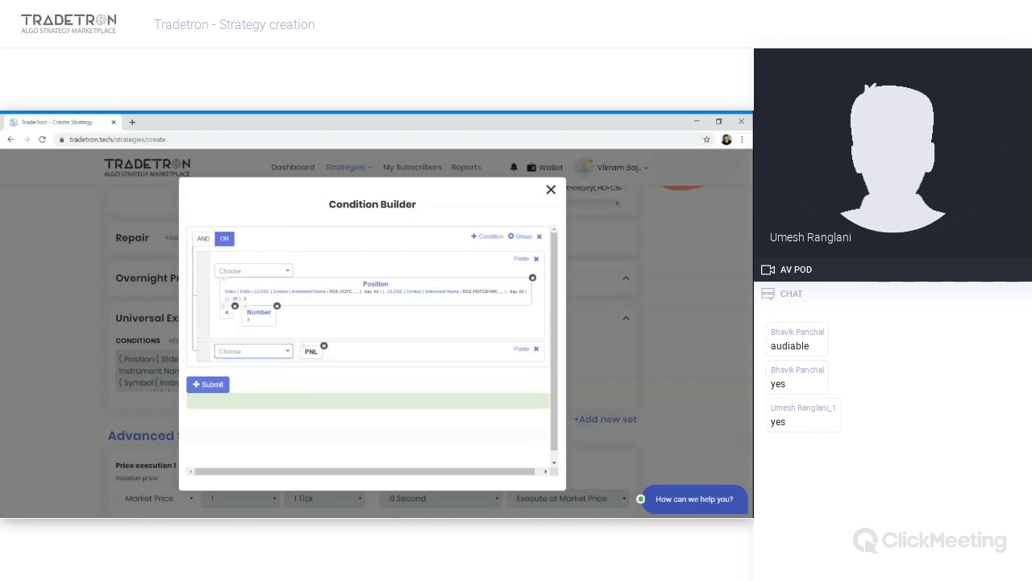
key(Return)
text(>)
key(Return)
key(Return)
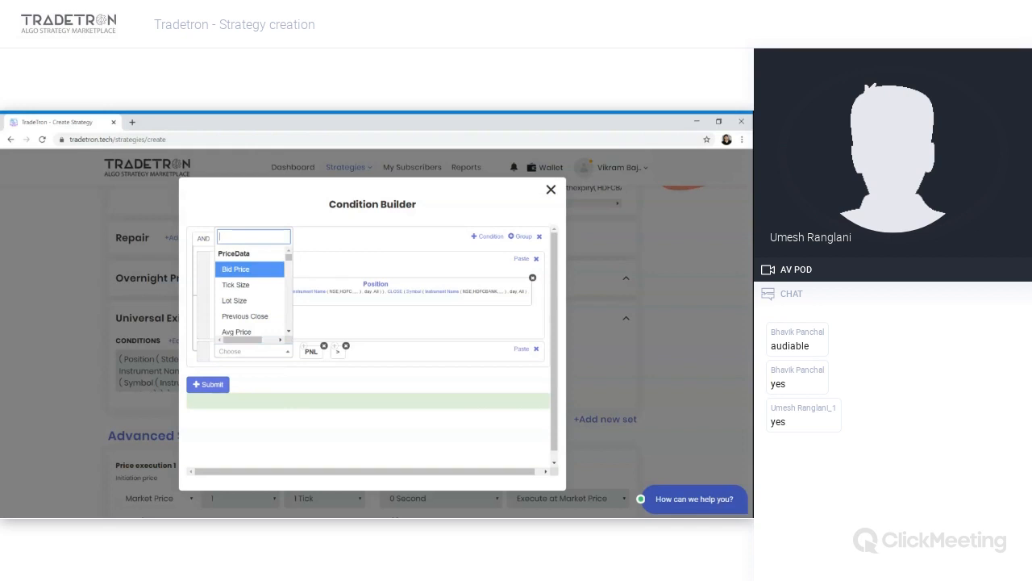
text(number)
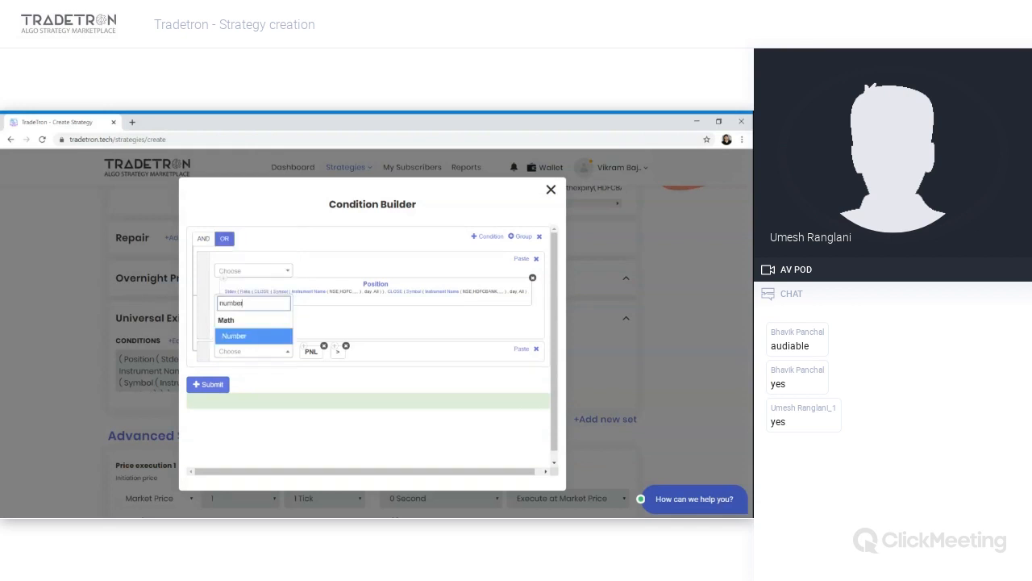
key(Return)
text(10000)
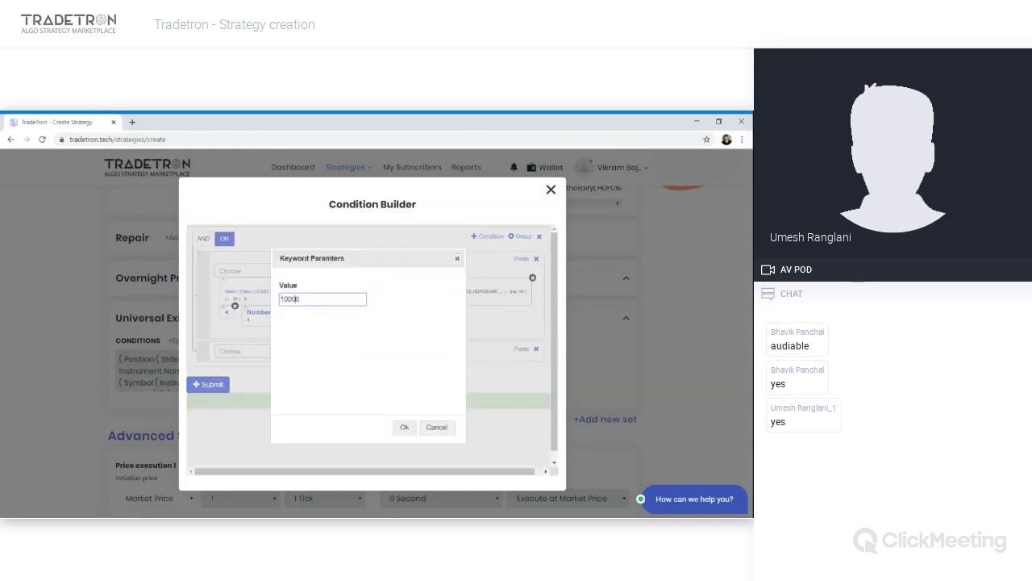
key(BackSpace)
key(BackSpace)
key(BackSpace)
key(BackSpace)
text(3000)
key(Tab)
key(Return)
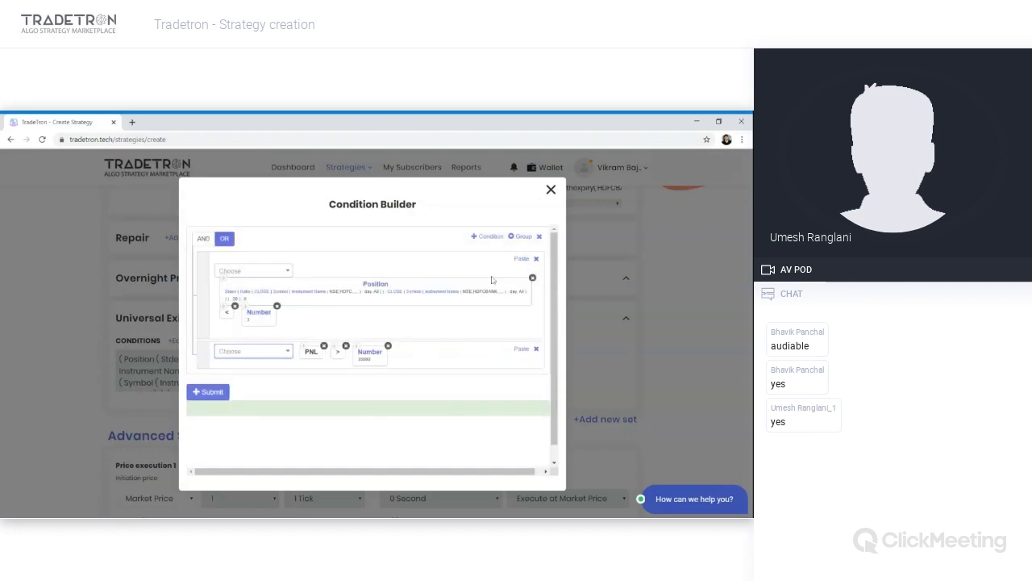
- Add a third OR condition where PNL is less than Number -20000, reusing copied PNL and Number blocks
click(494, 236)
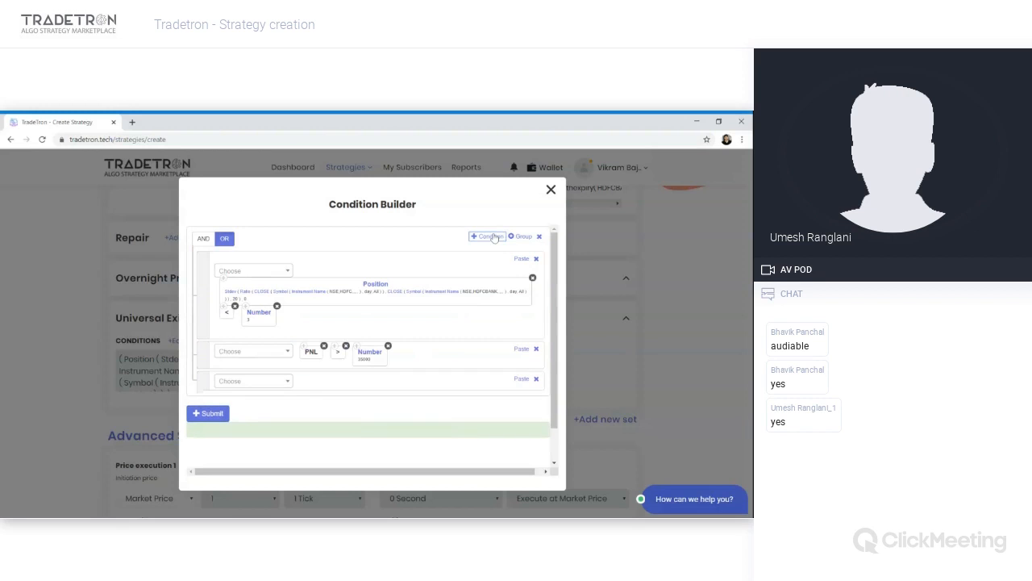
click(304, 349)
click(522, 379)
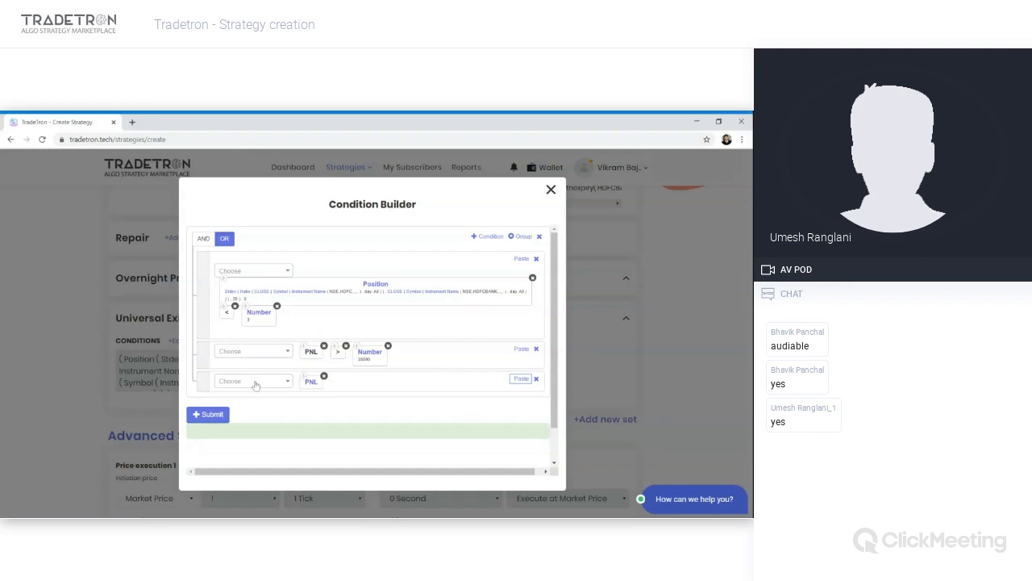
click(521, 379)
click(354, 375)
scroll(250, 386, down, 1)
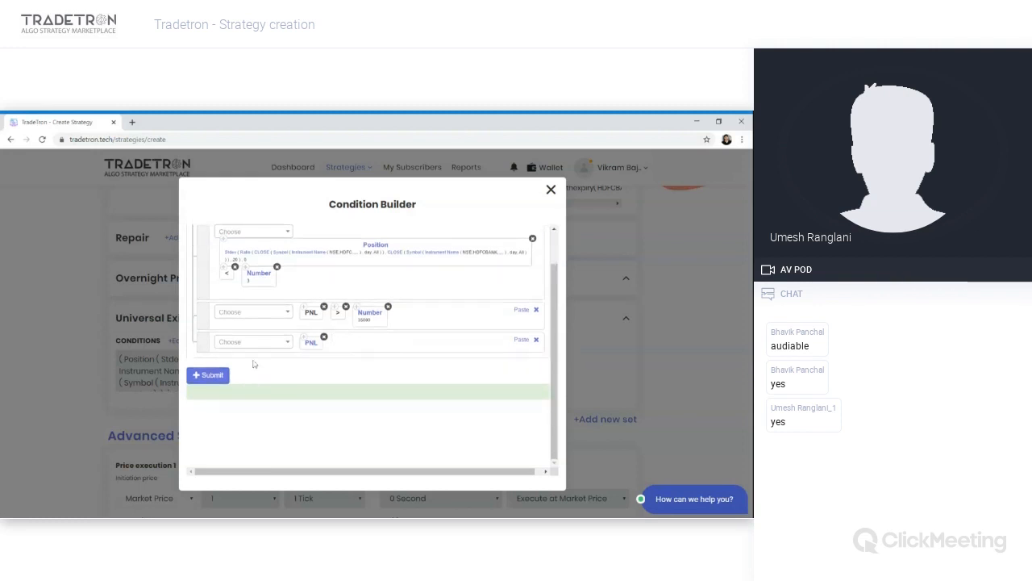
click(256, 349)
text(<)
key(Return)
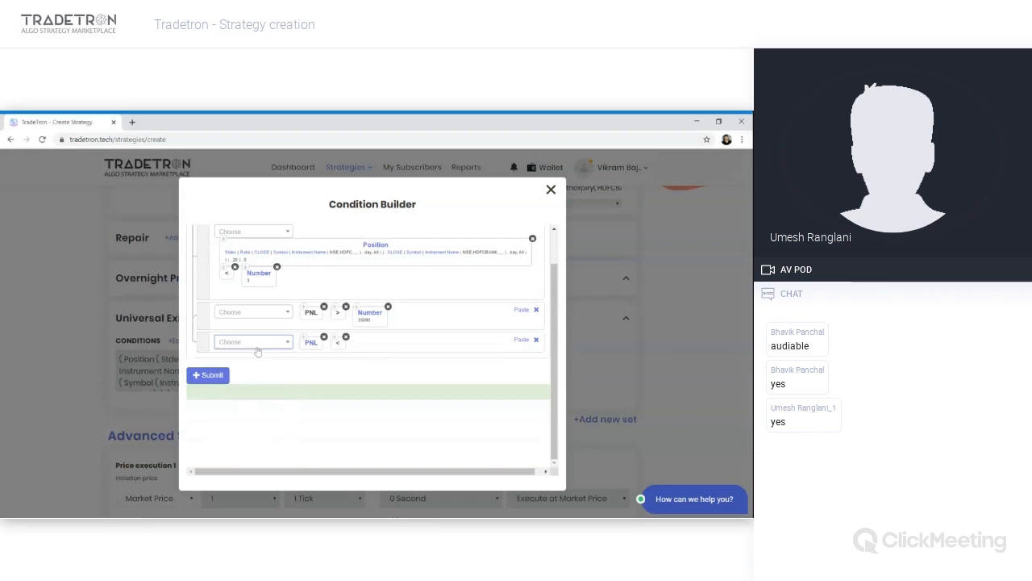
click(355, 307)
click(523, 343)
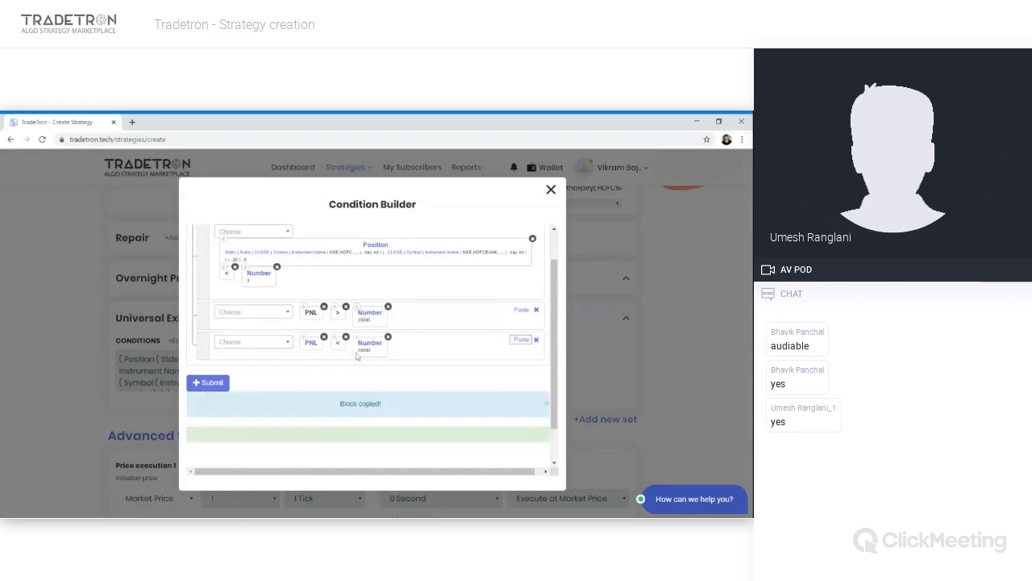
click(362, 347)
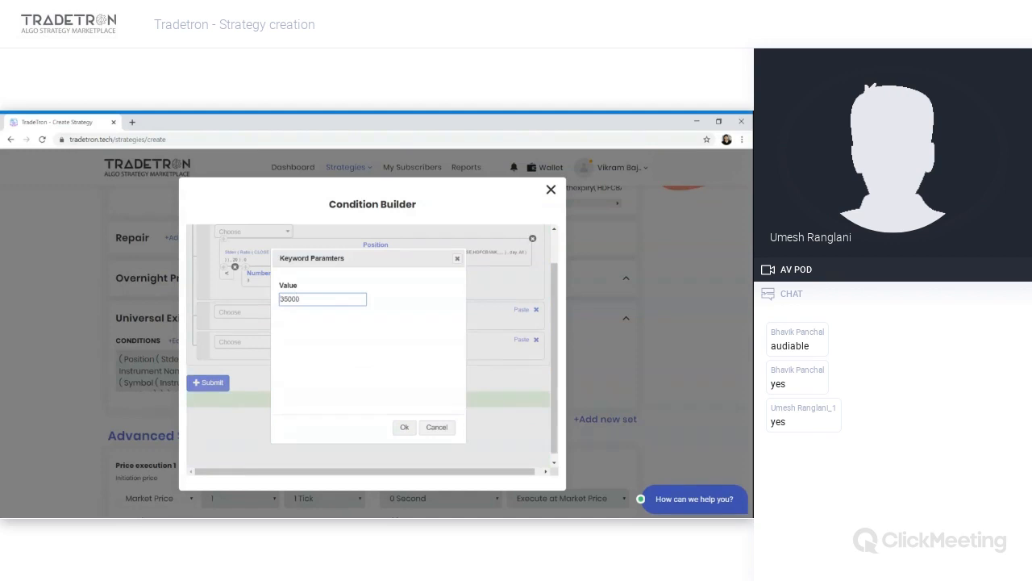
key(ctrl+a)
text(-20000)
click(402, 427)
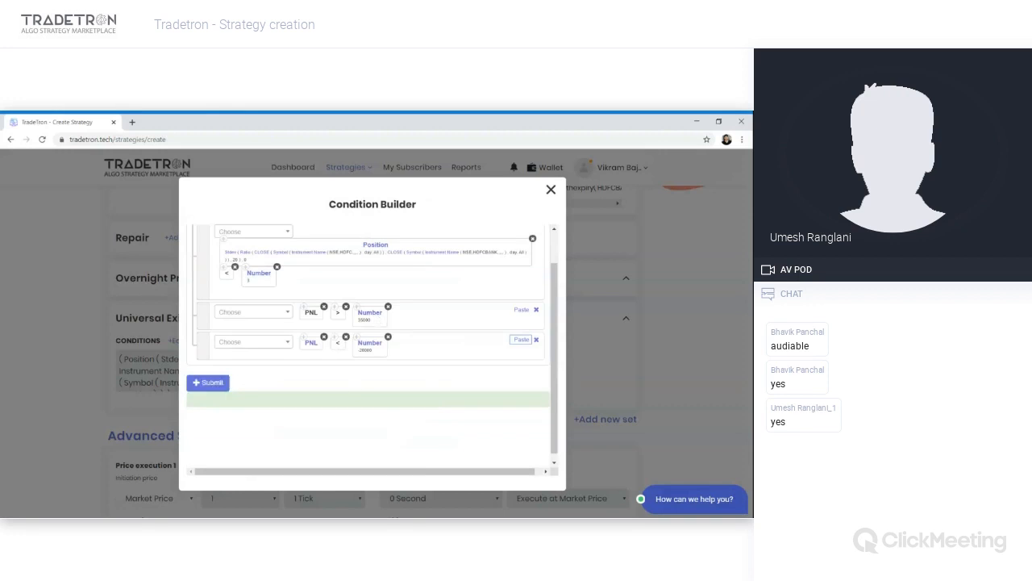
- Submit the Universal Exit condition
scroll(223, 420, up, 2)
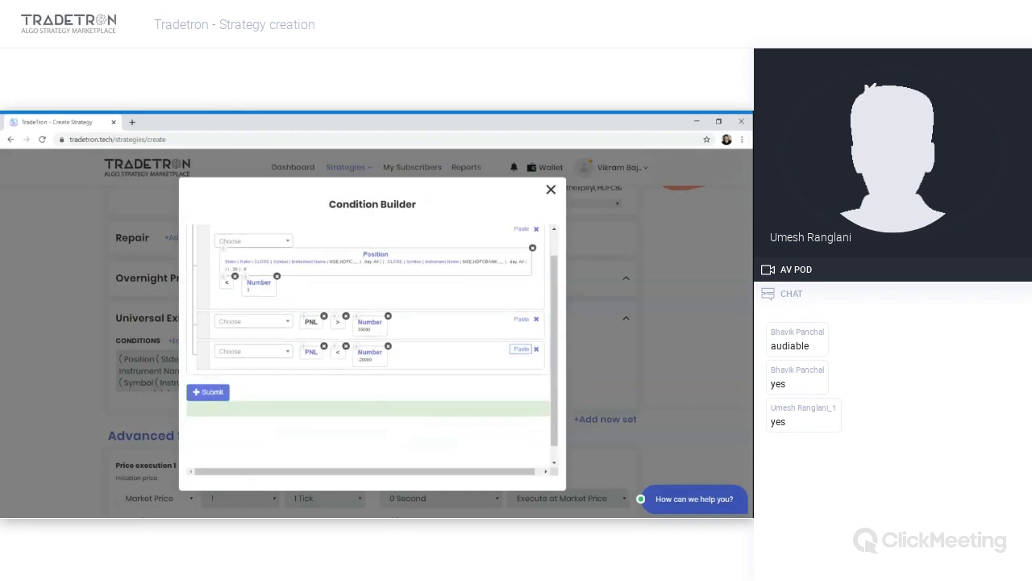
click(223, 420)
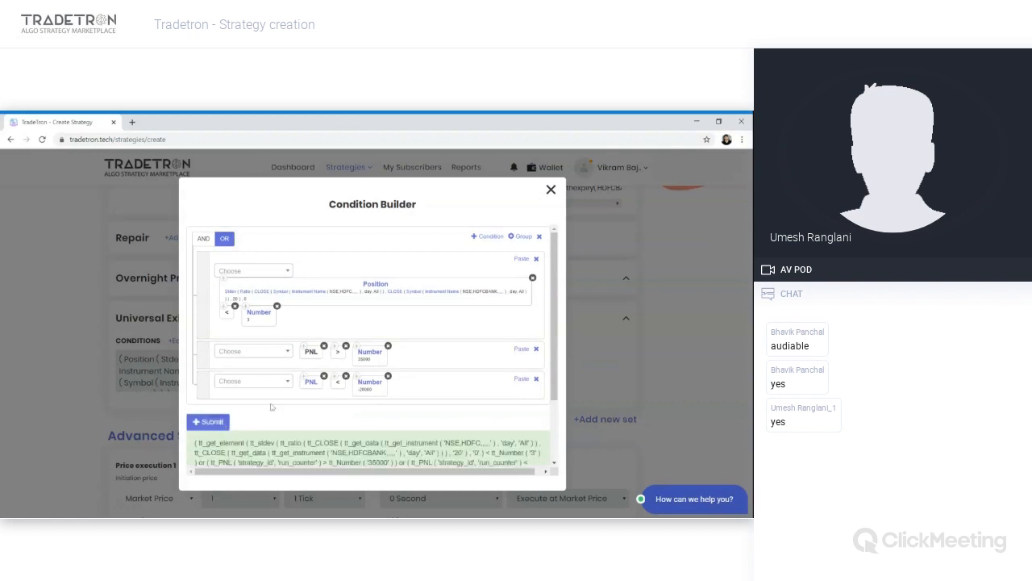
scroll(515, 256, up, 1)
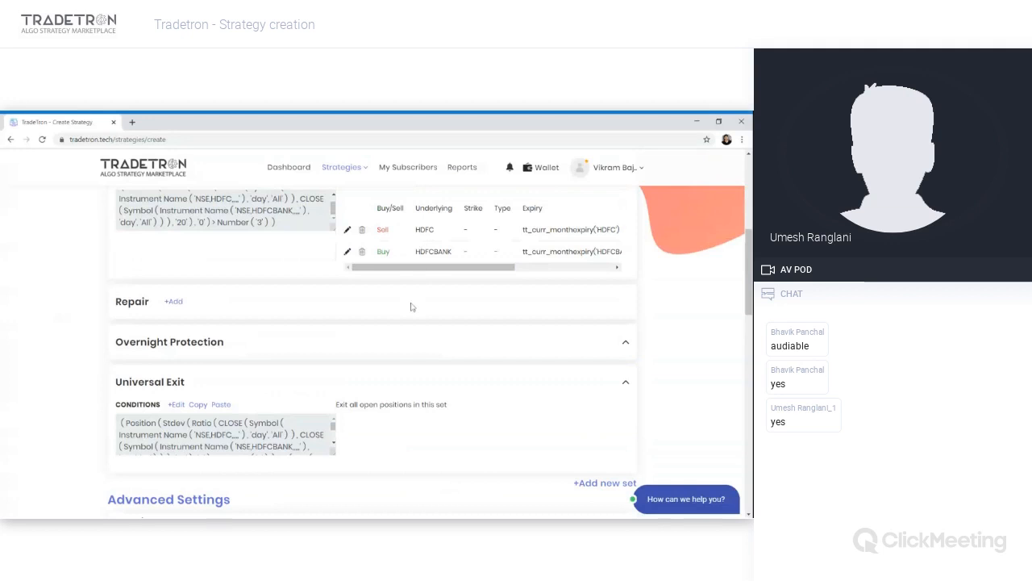
- Review the Entry conditions, positions and Universal Exit sections of the strategy
scroll(400, 349, up, 1)
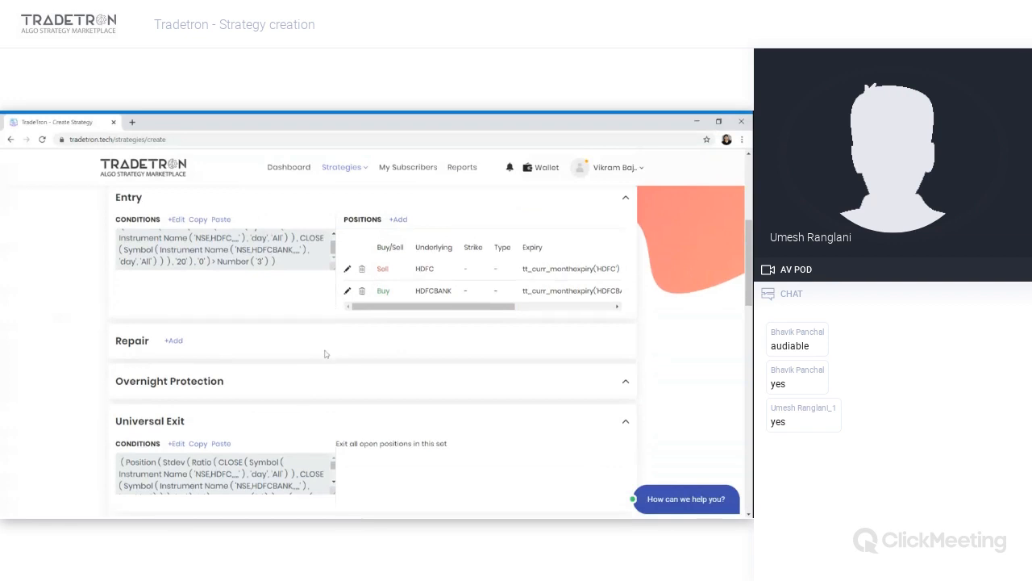
scroll(335, 355, down, 2)
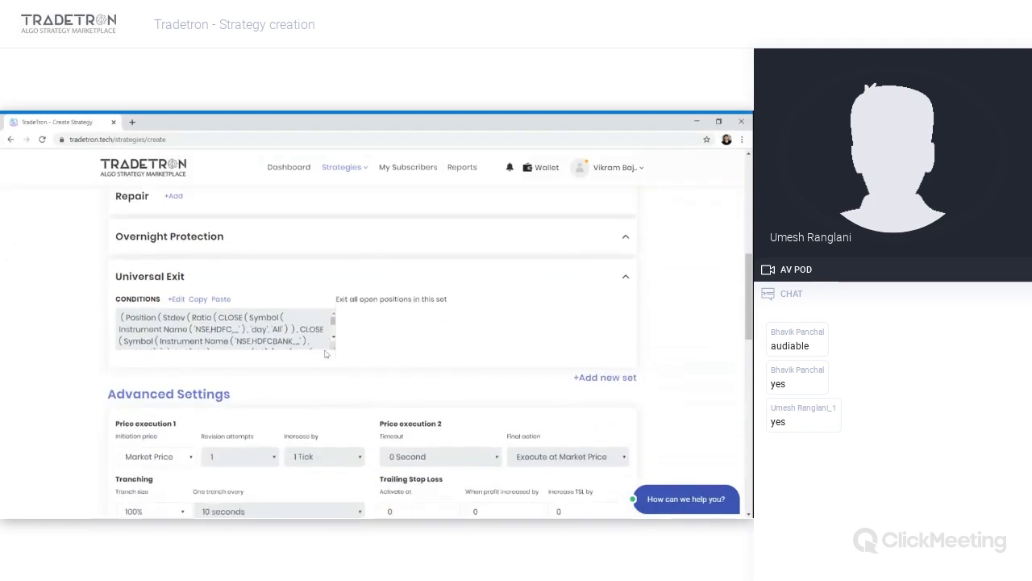
scroll(325, 354, up, 2)
scroll(325, 354, up, 1)
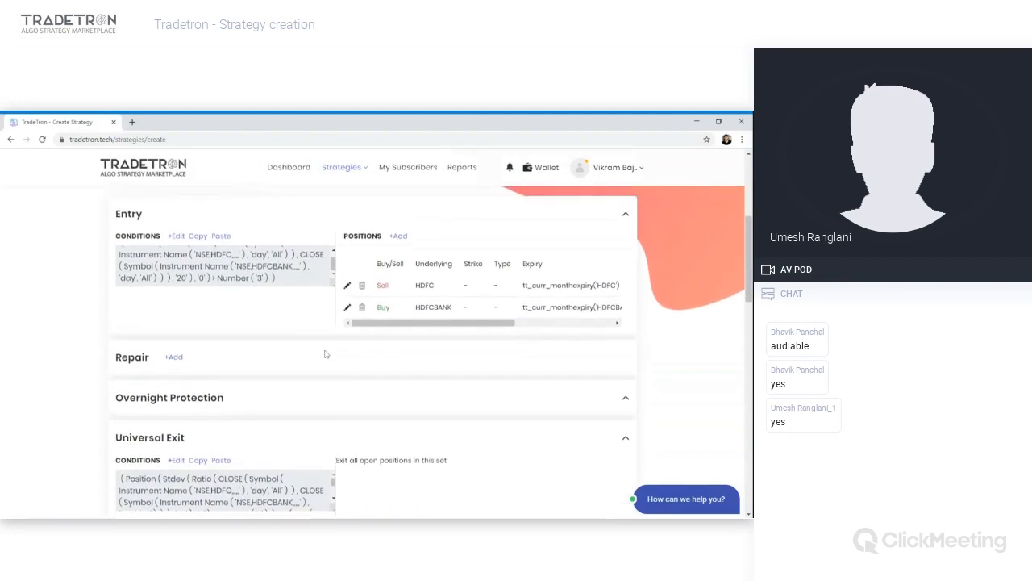
scroll(325, 354, down, 2)
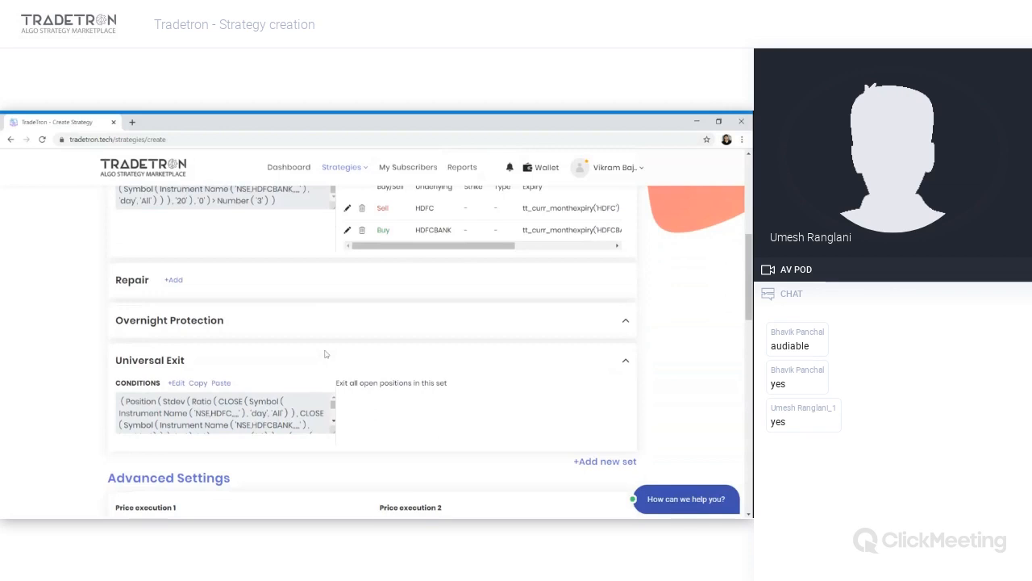
scroll(403, 263, up, 2)
double_click(443, 275)
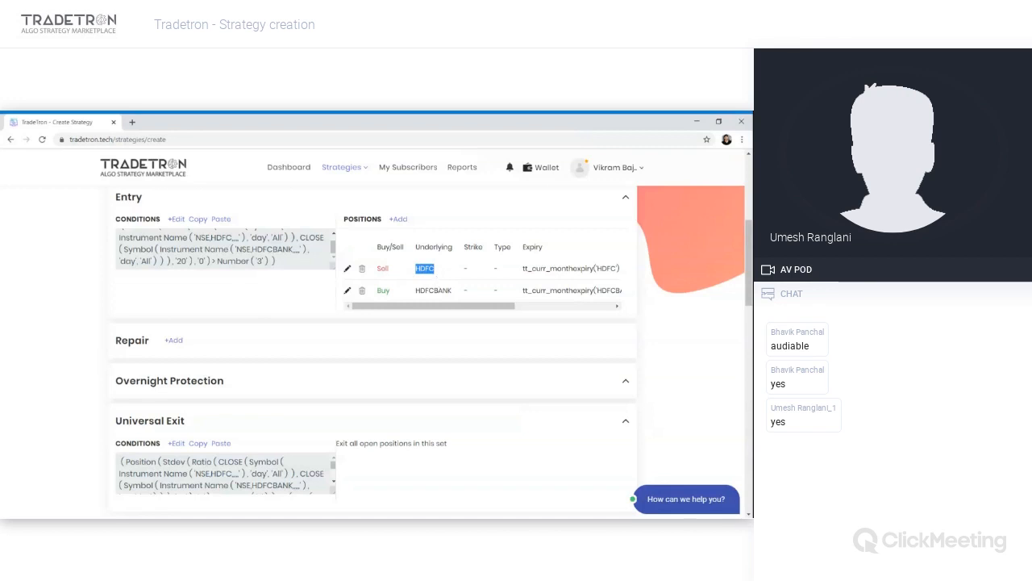
scroll(417, 362, down, 2)
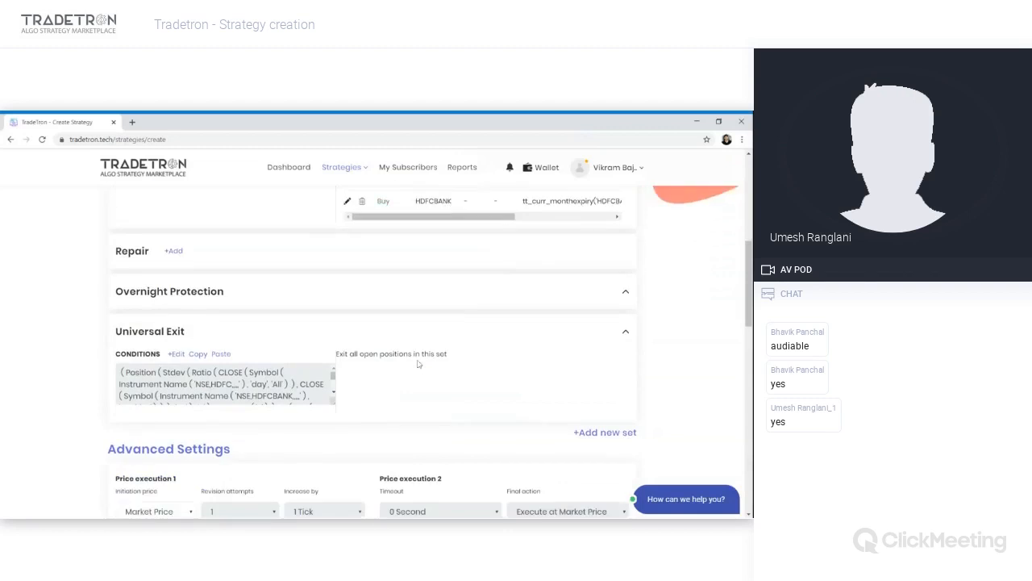
scroll(417, 362, down, 1)
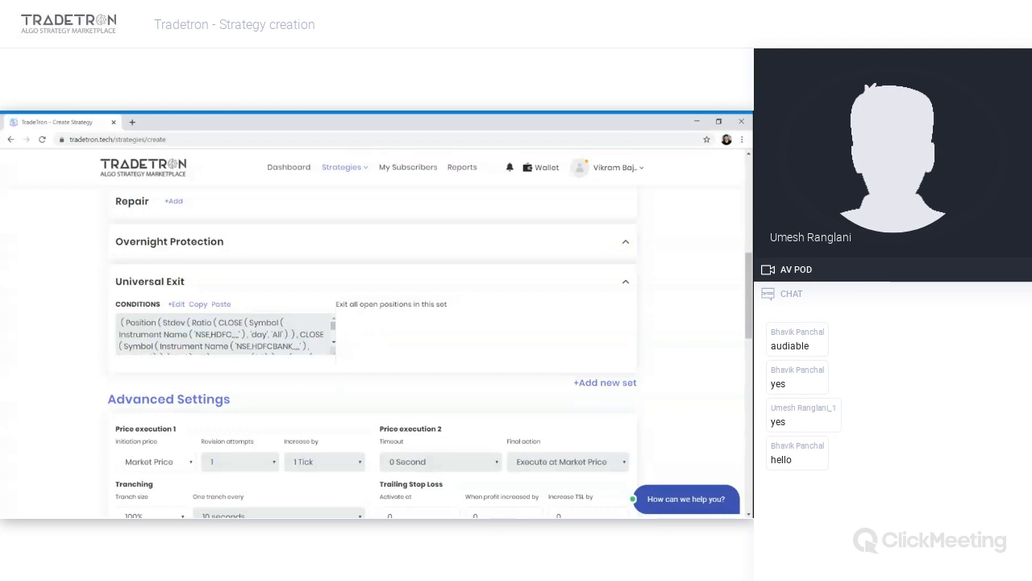
scroll(252, 401, down, 1)
scroll(251, 402, down, 4)
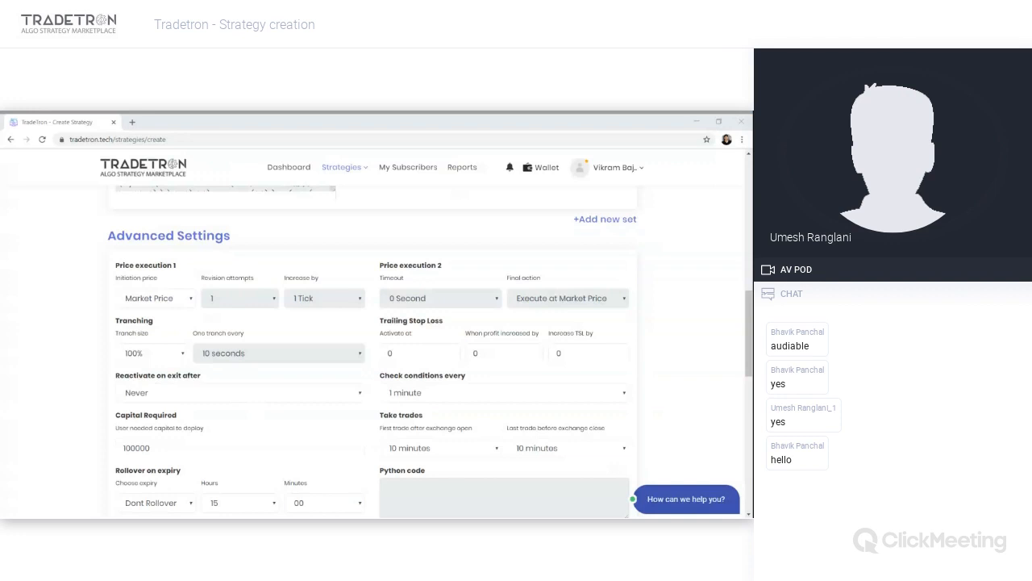
key(alt+Tab)
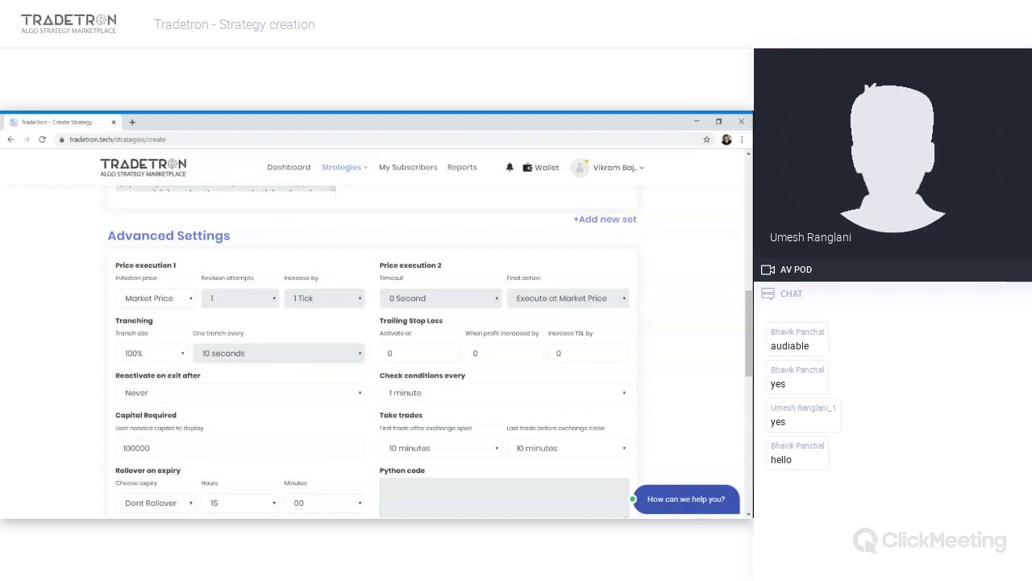
- Set price execution to LTP initiation, 5 revision attempts, 2 Ticks increase, 5 Seconds timeout, and tranche size 25%
click(155, 337)
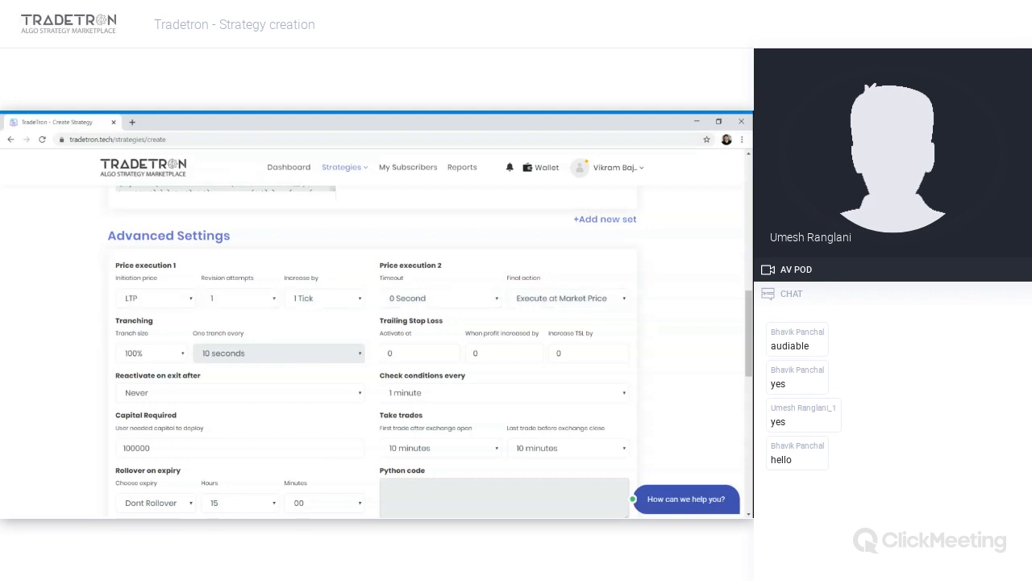
click(409, 309)
click(403, 392)
click(355, 298)
click(325, 353)
click(212, 387)
click(169, 368)
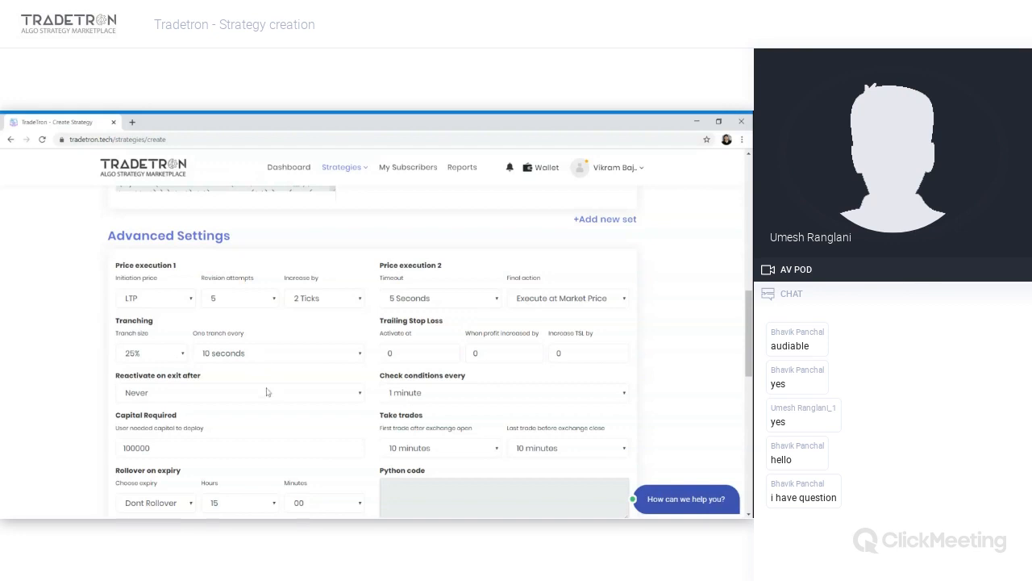
- Set one tranche every 30 seconds and trailing stop loss activating at 20000, increasing TSL by 1 per 1 profit
click(269, 339)
key(ctrl+a)
text(20000)
key(Tab)
text(1)
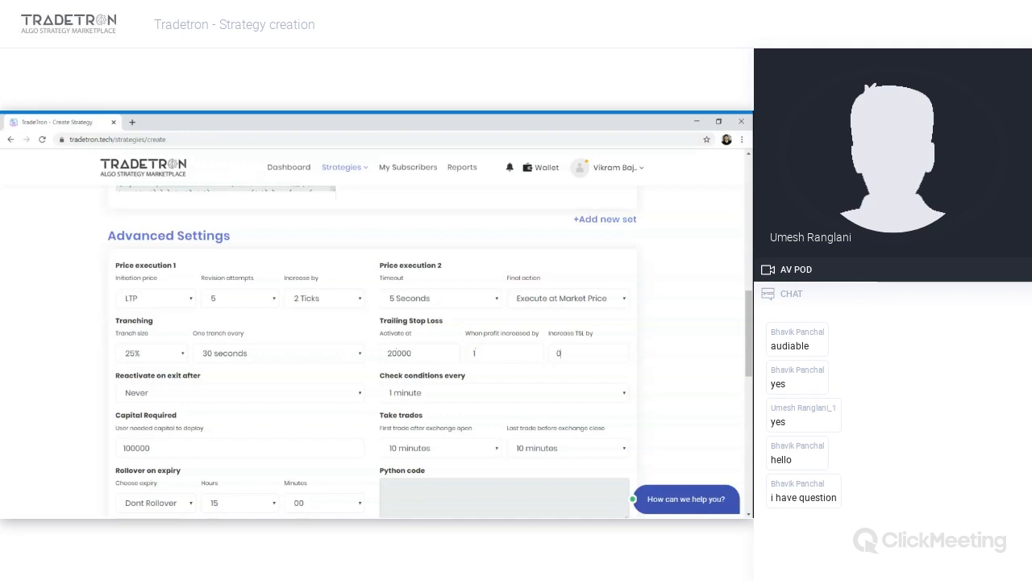
text(1)
click(413, 353)
drag(413, 353, 387, 354)
- Set reactivate on exit after to 12 hours and check conditions to Check continuously
scroll(307, 402, up, 1)
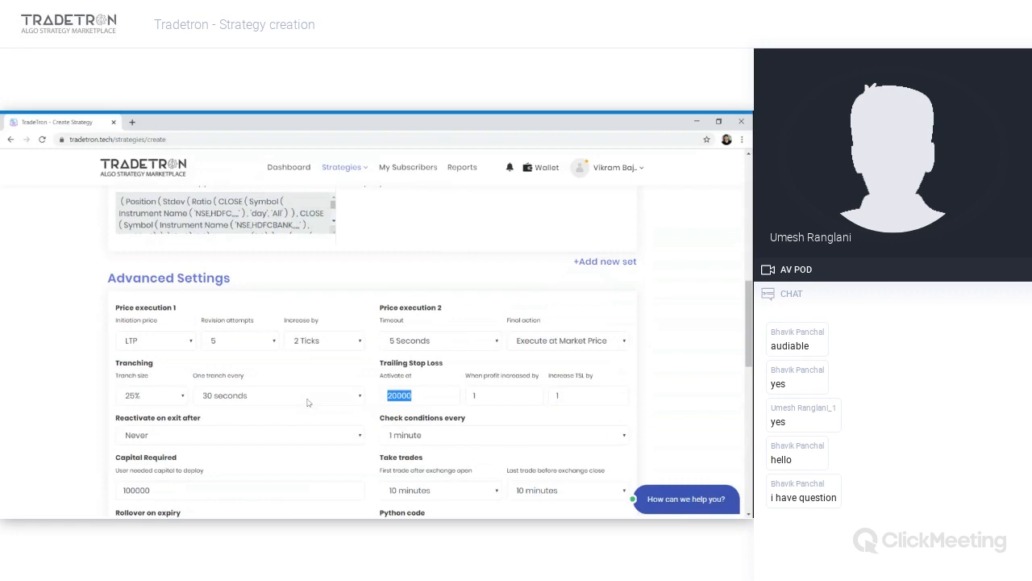
scroll(303, 369, down, 1)
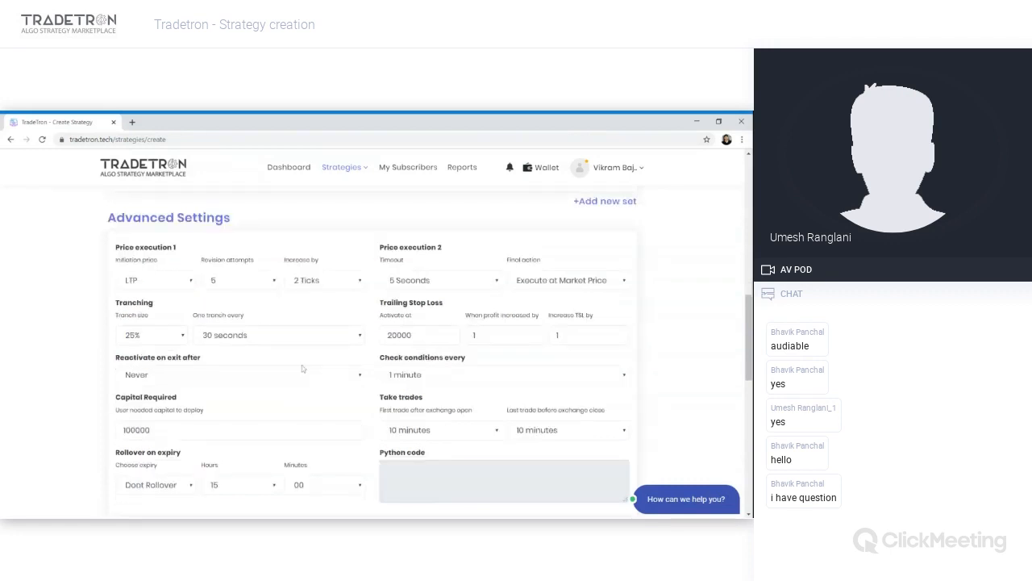
click(255, 289)
click(212, 361)
click(451, 386)
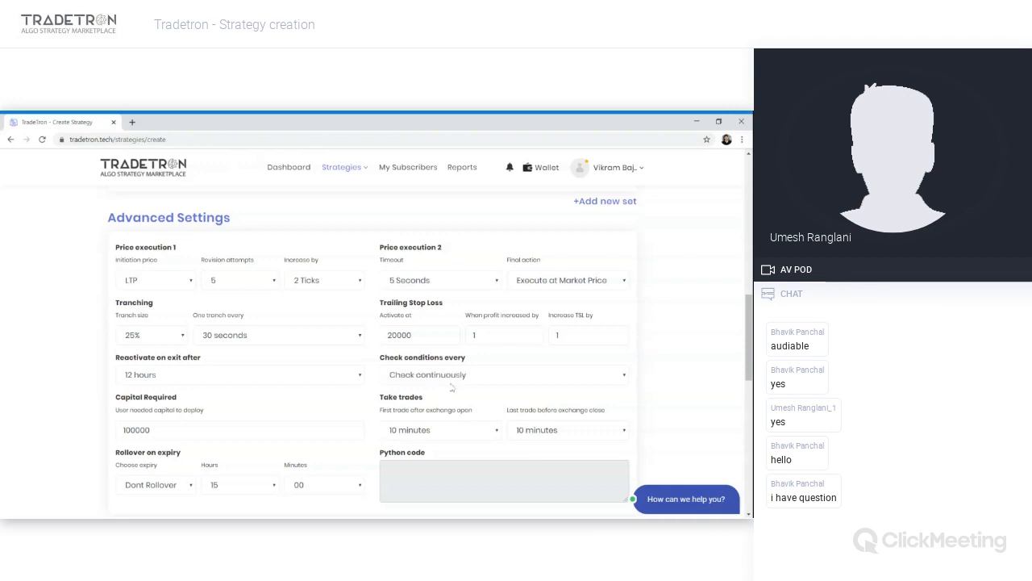
- Set check conditions every to 1 minute and open the last-trade-before-exchange-close choice
click(451, 386)
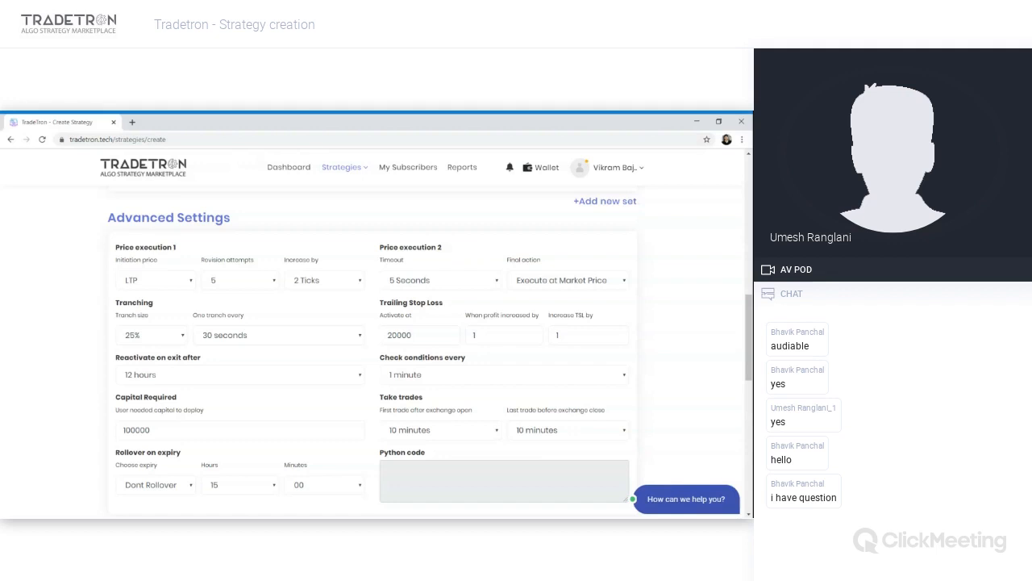
click(559, 416)
- Add an entry condition requiring Time for NSE to be greater than Number 1500, and submit the conditions
scroll(314, 408, up, 3)
scroll(314, 407, up, 2)
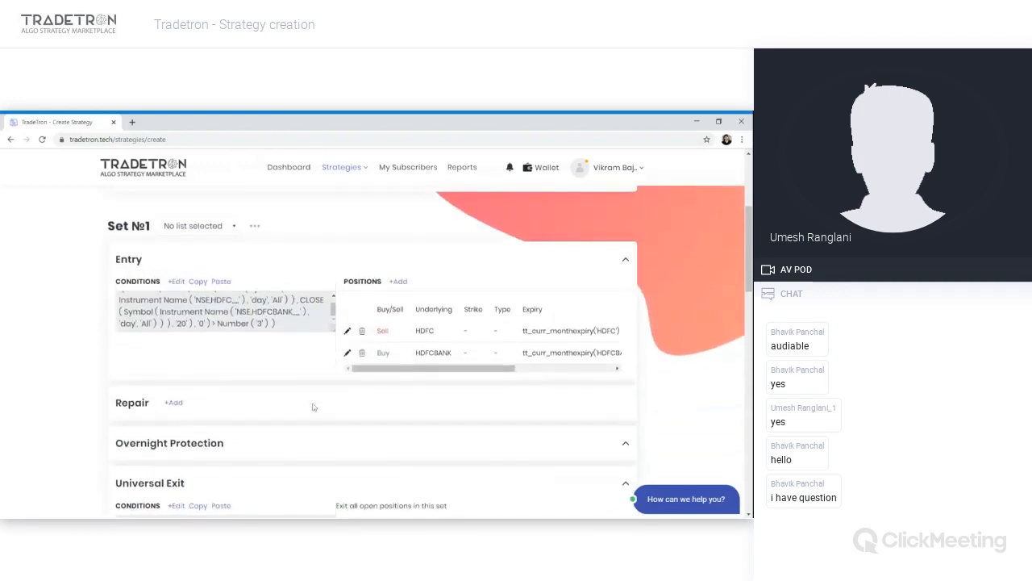
scroll(313, 408, up, 2)
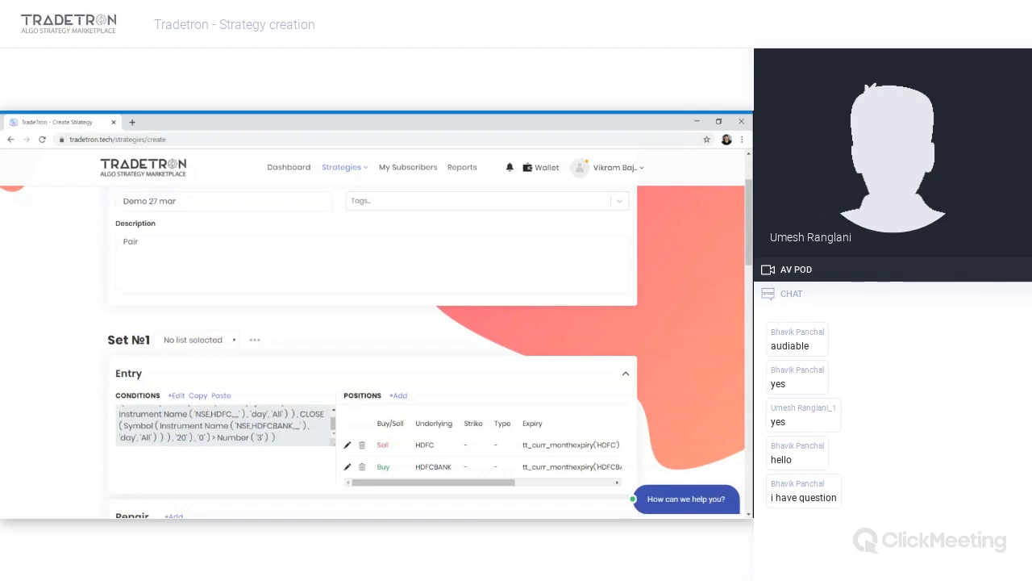
click(176, 396)
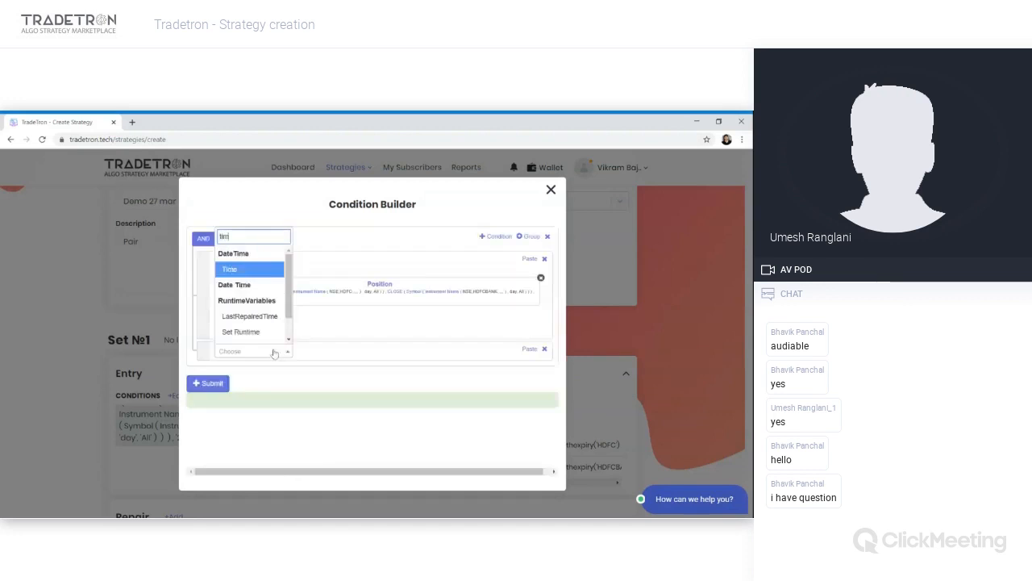
key(Return)
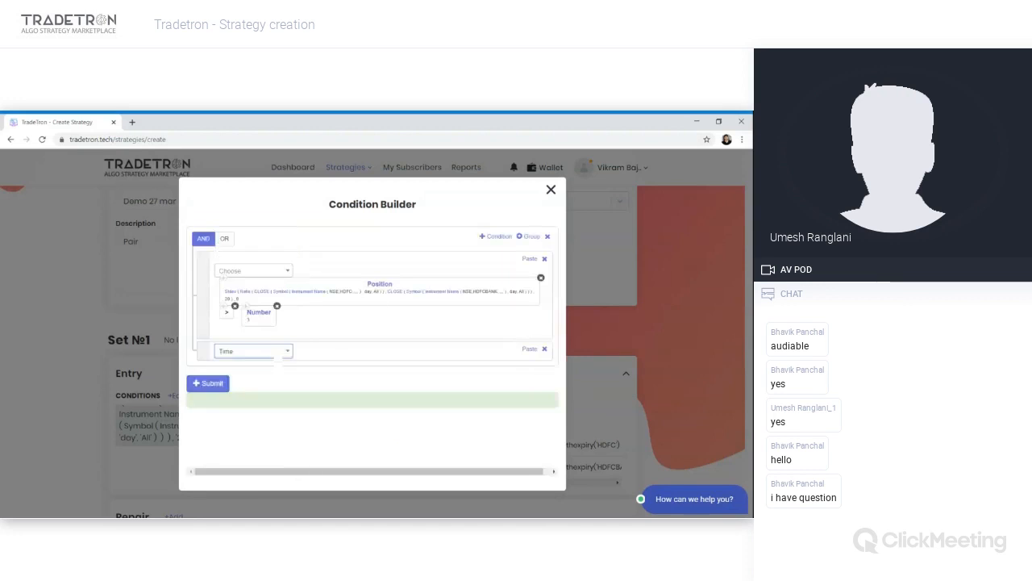
text(>)
key(Return)
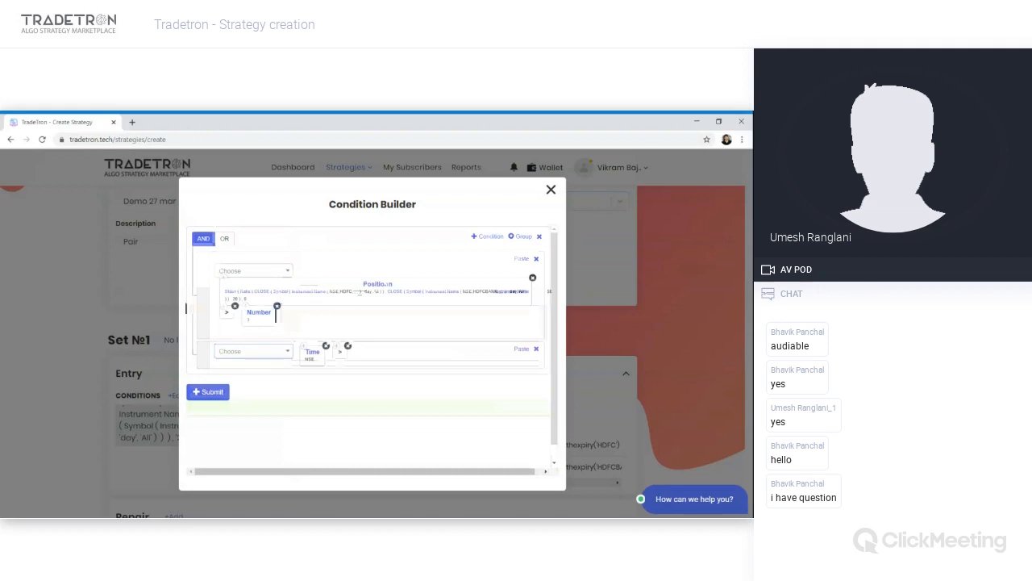
text(number)
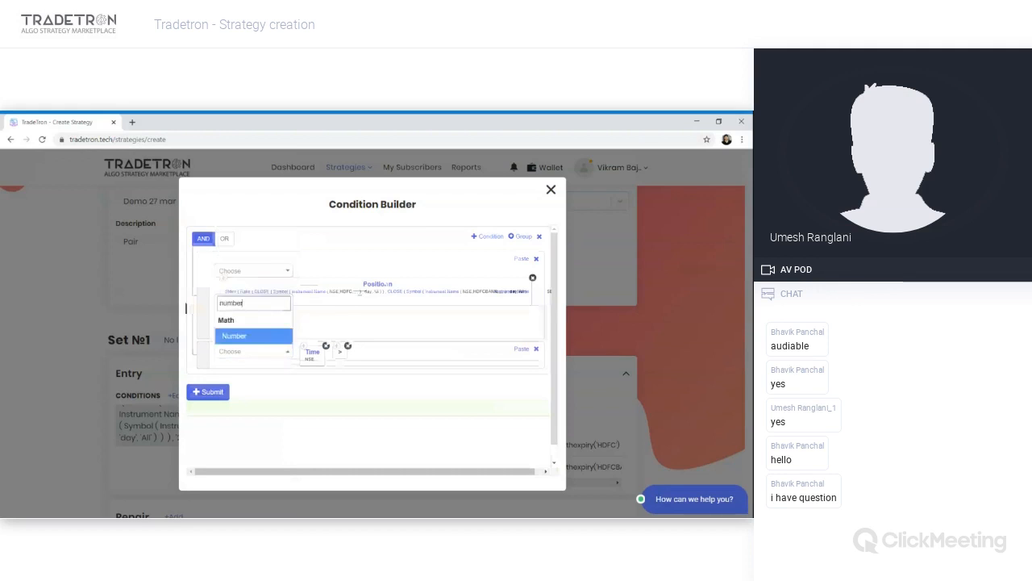
key(Return)
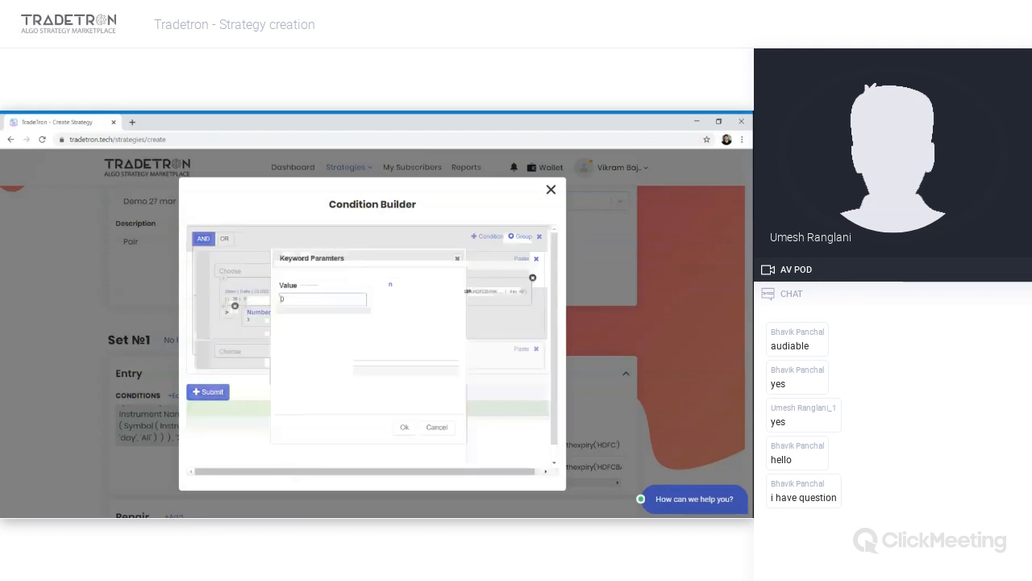
key(BackSpace)
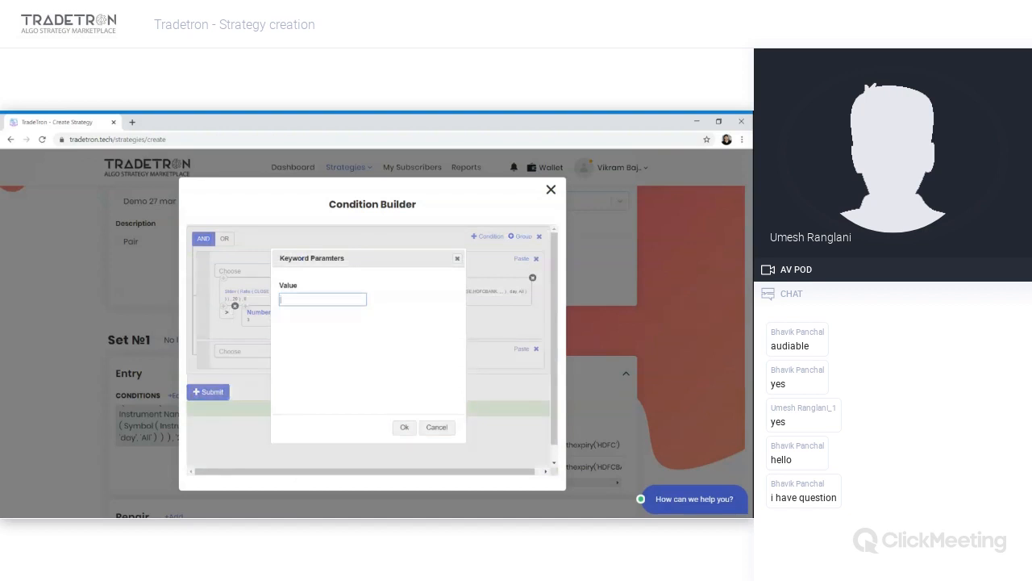
text(1500)
click(408, 429)
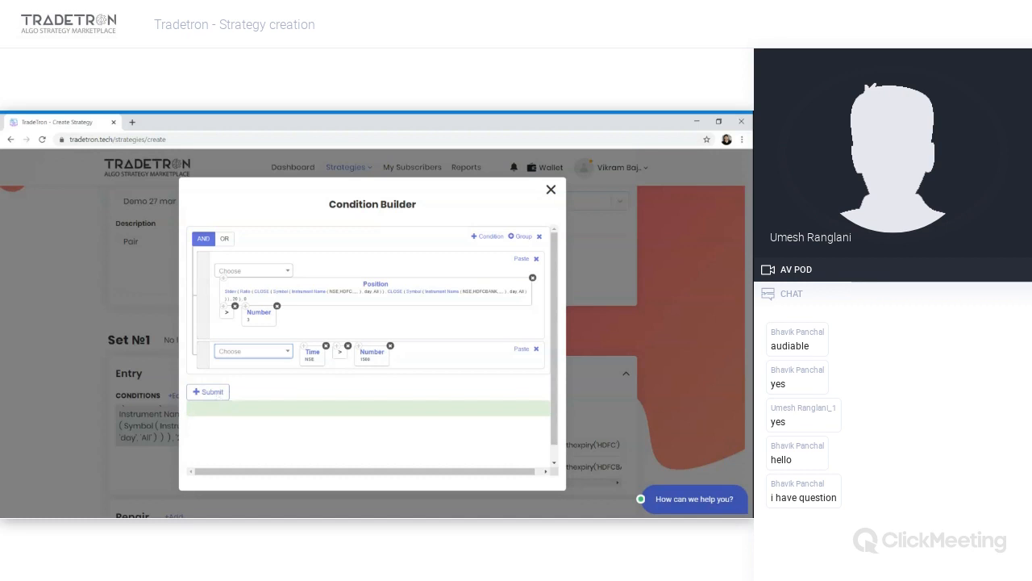
click(209, 392)
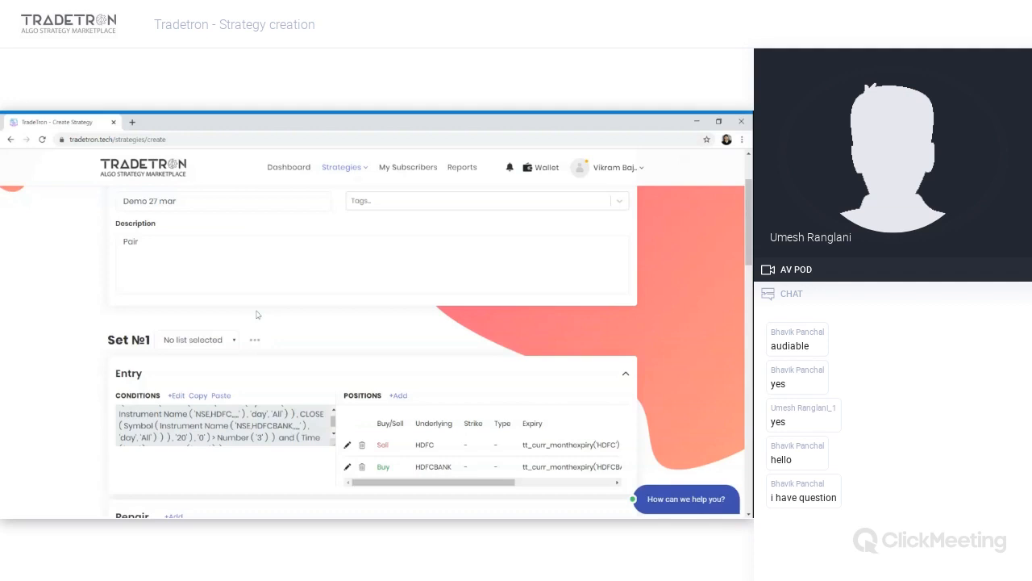
- Rename the strategy to Pair Strategy Demo 27 mar and set the description to Pairs on std
scroll(256, 315, up, 1)
scroll(256, 315, up, 1)
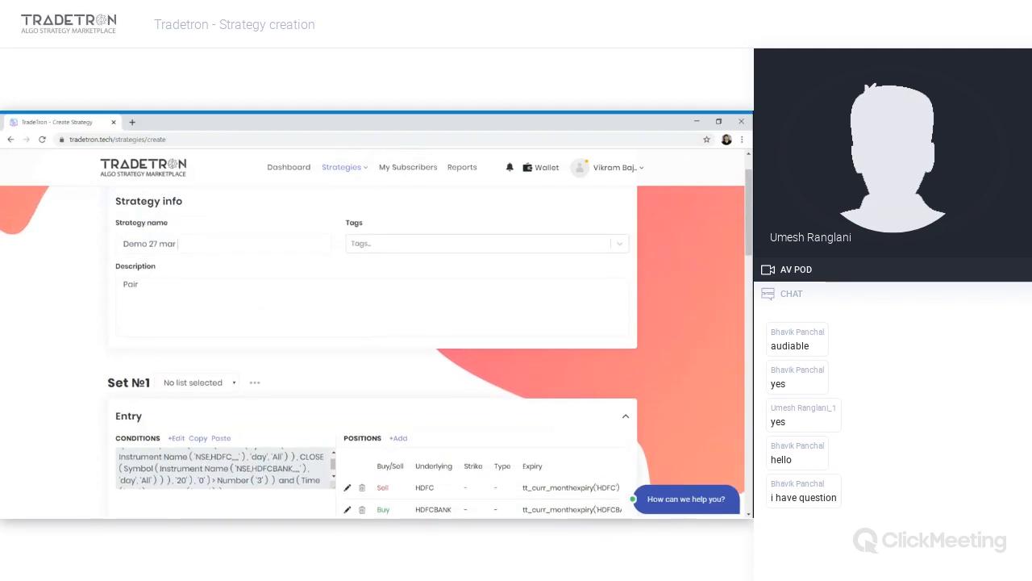
text(Pair Strategy)
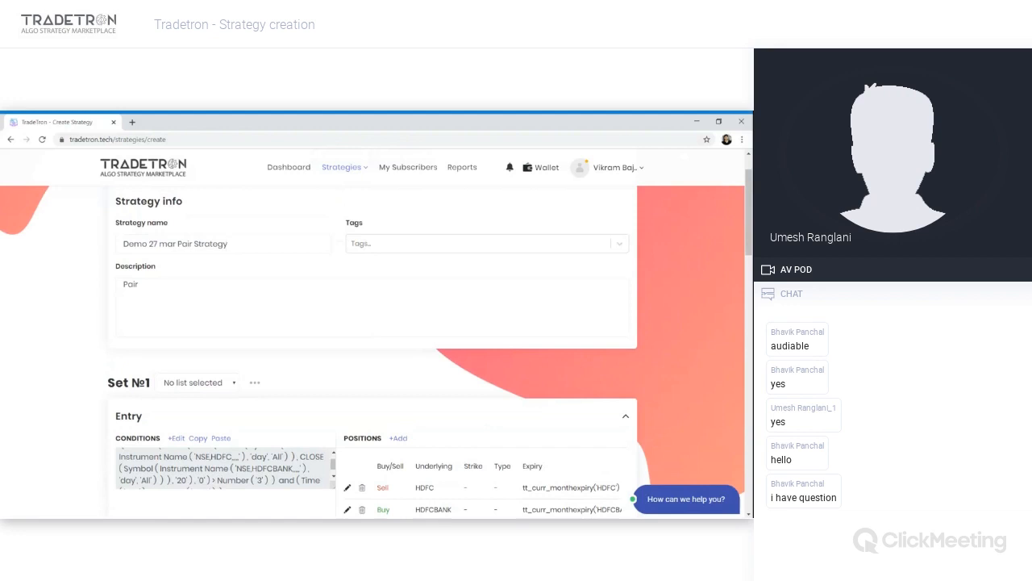
drag(177, 244, 228, 244)
key(ctrl+c)
key(BackSpace)
key(Home)
key(ctrl+v)
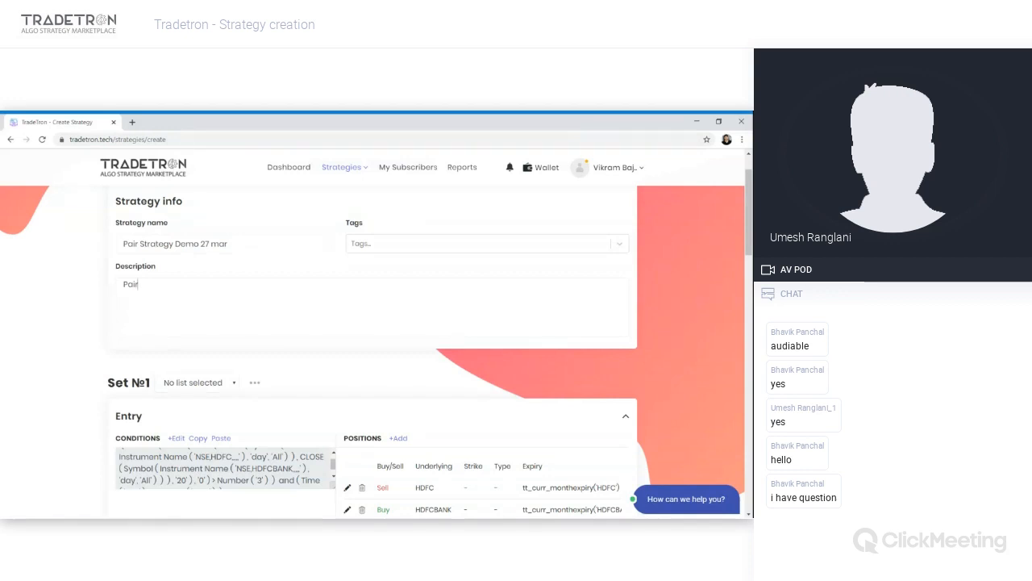
text(on std)
- Make the strategy public in the Marketplace Settings
scroll(198, 347, down, 2)
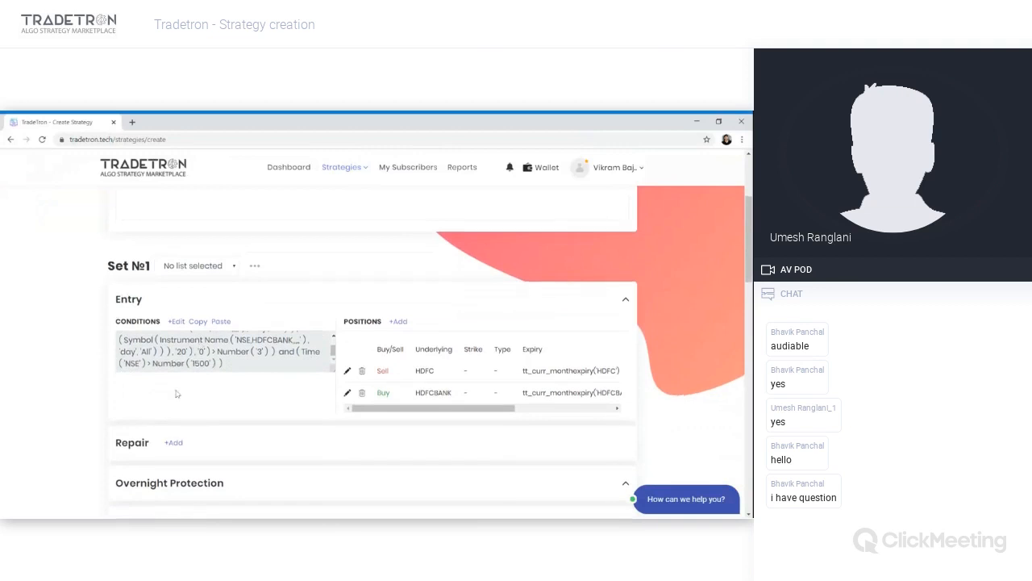
scroll(176, 394, down, 6)
scroll(177, 394, down, 2)
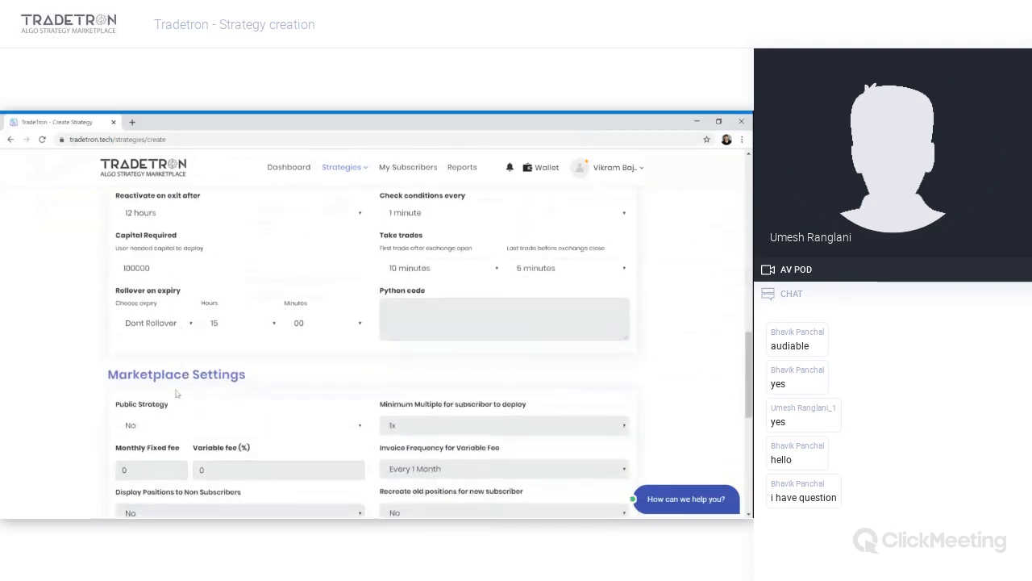
scroll(177, 394, down, 2)
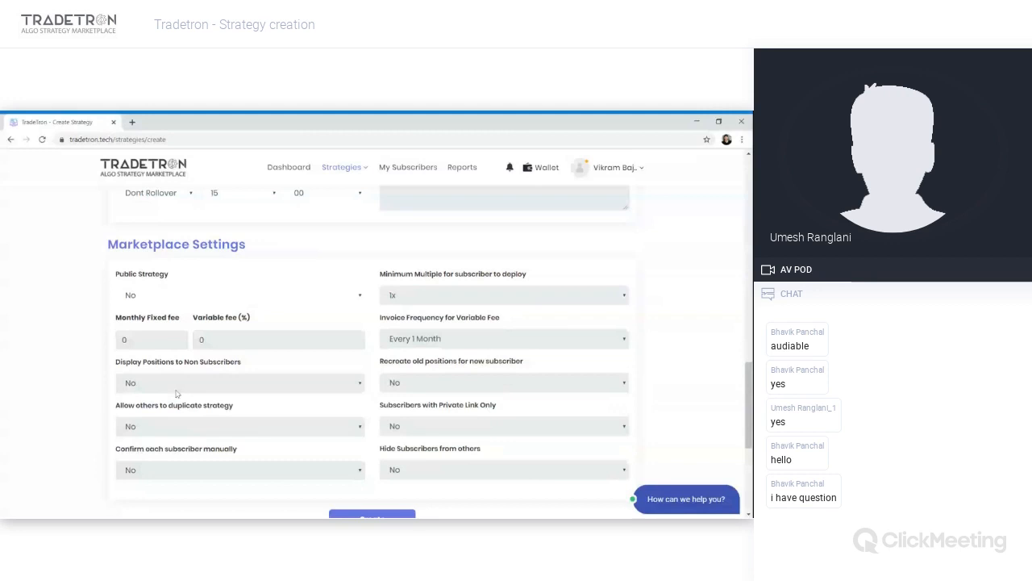
scroll(176, 393, down, 1)
click(200, 288)
click(200, 298)
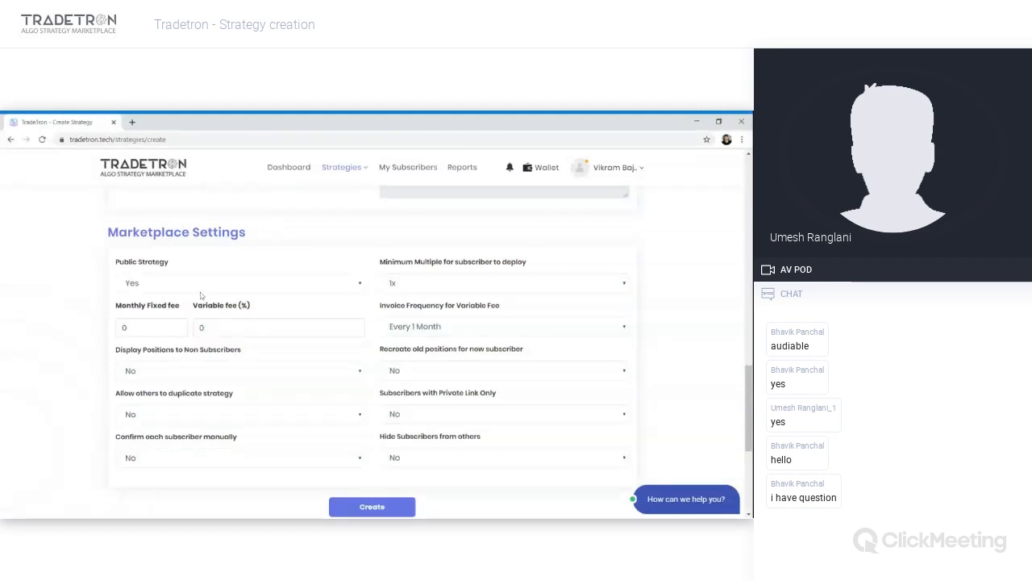
- Try entering a monthly fixed fee and a 10% variable fee, then reset both fees to 0
click(126, 327)
key(BackSpace)
text(1000)
key(BackSpace)
key(BackSpace)
key(BackSpace)
key(BackSpace)
text(0)
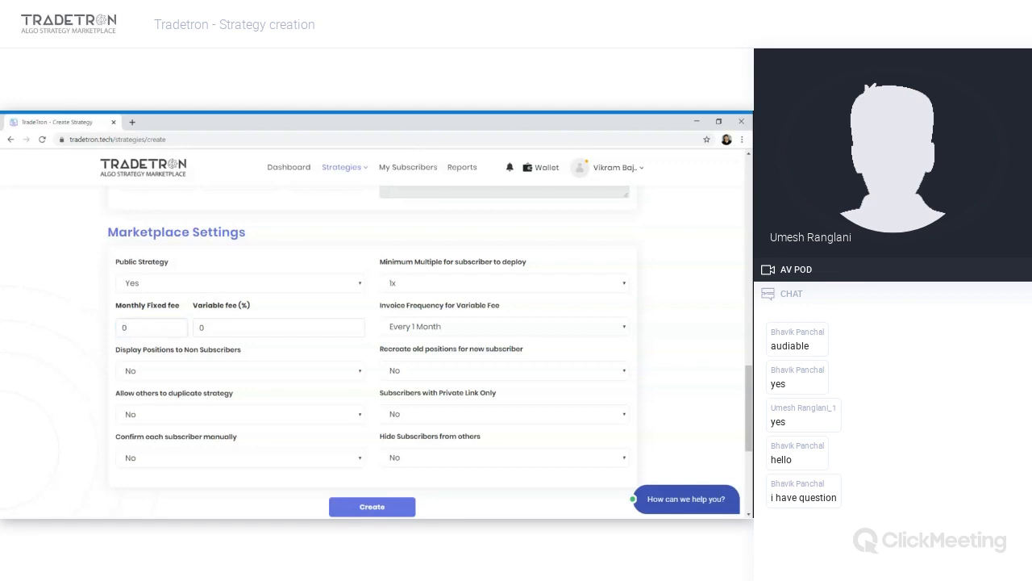
click(234, 327)
key(BackSpace)
text(10)
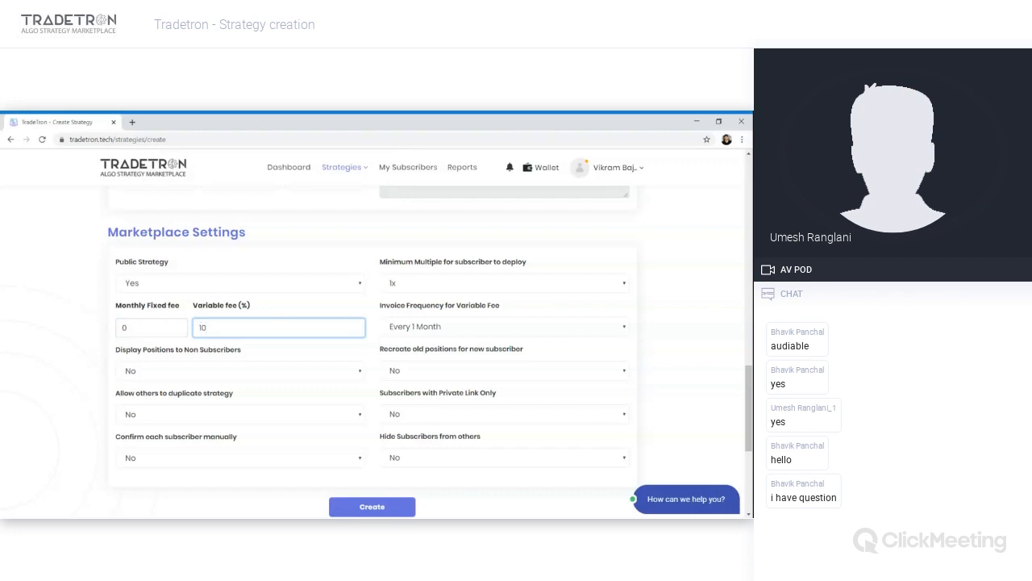
key(BackSpace)
key(BackSpace)
text(0)
- Set Allow others to duplicate strategy and Subscribers with Private Link Only to Yes
click(410, 328)
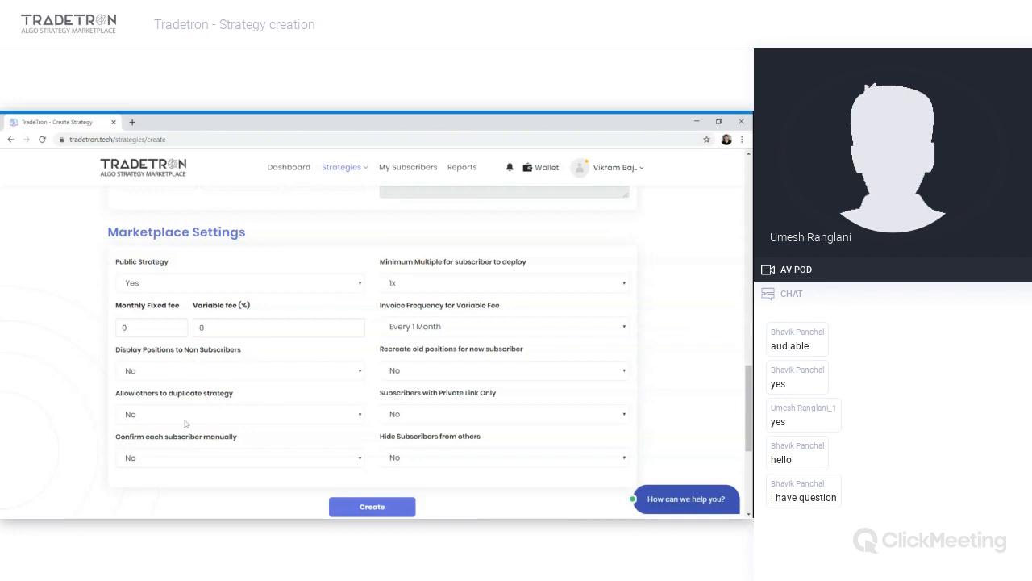
click(143, 427)
click(414, 414)
click(413, 432)
click(272, 471)
click(261, 476)
scroll(275, 413, down, 2)
scroll(274, 412, up, 1)
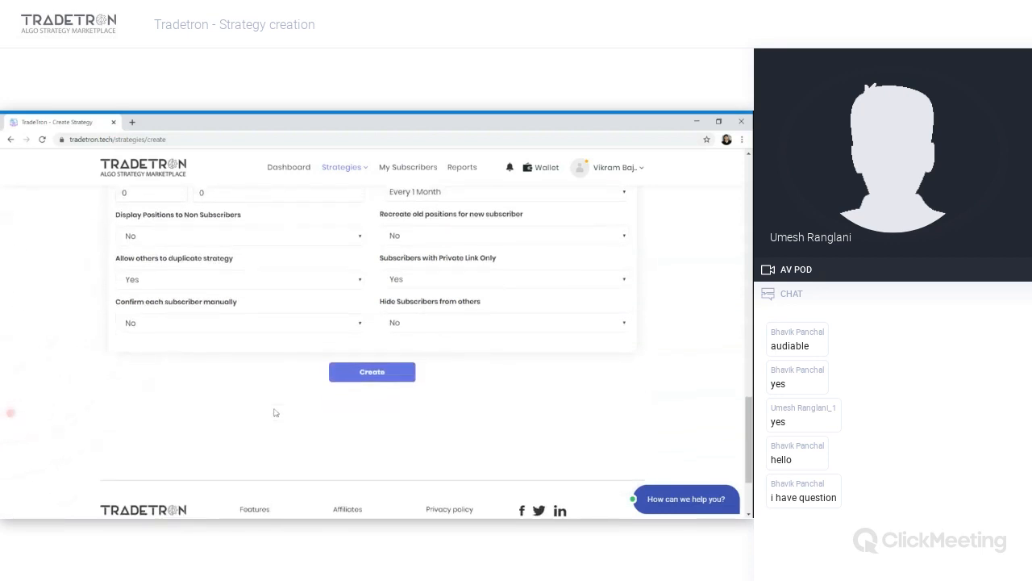
- Create the strategy and copy the address of its edit page
click(371, 380)
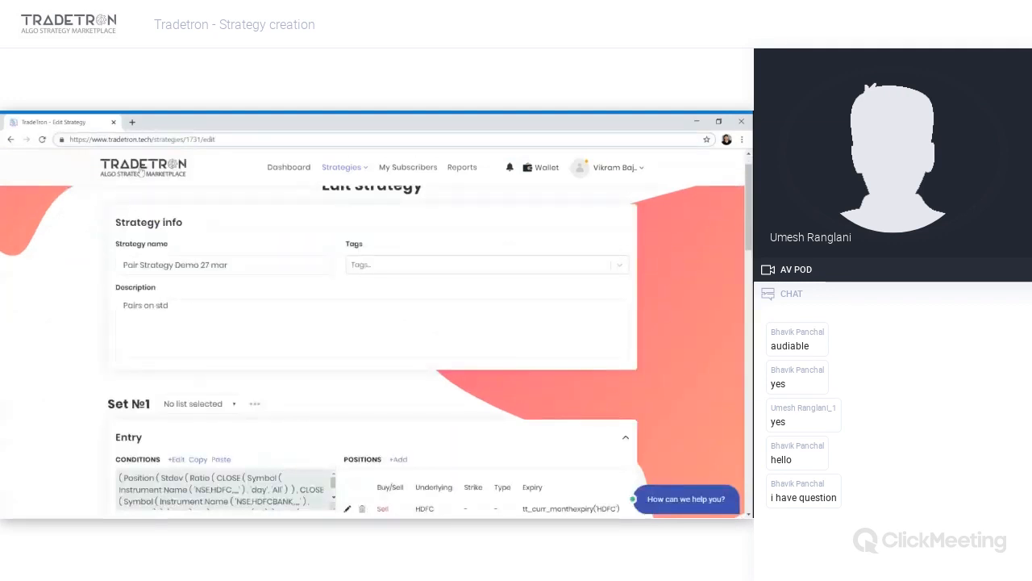
key(ctrl+l)
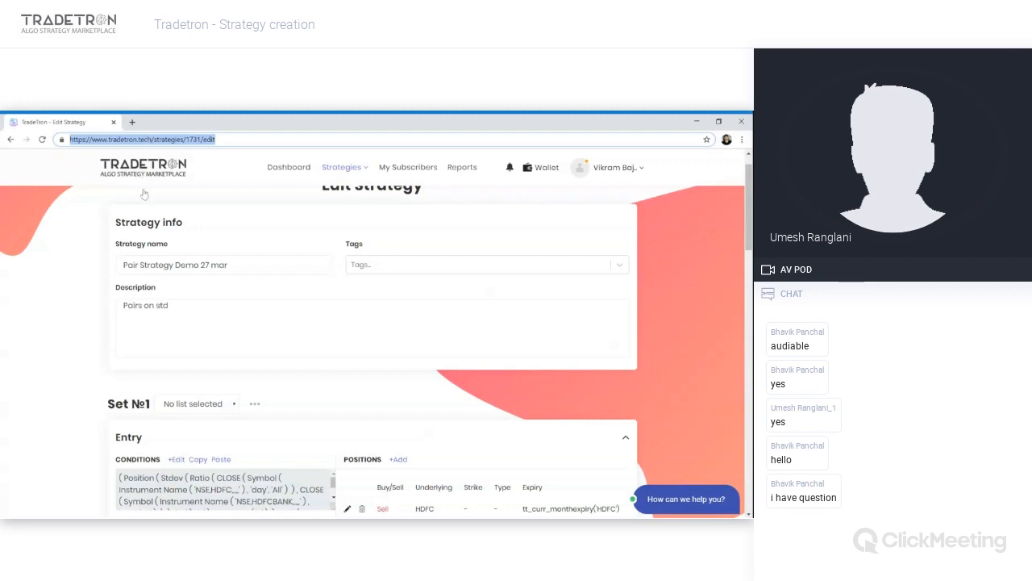
key(alt+Tab)
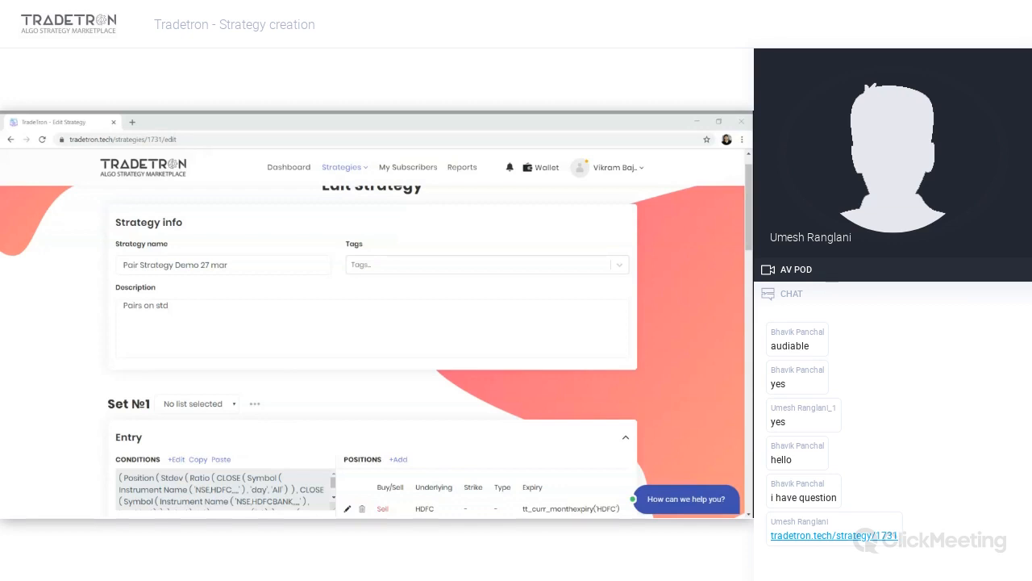
- Open a new Create Strategy page
scroll(228, 417, down, 2)
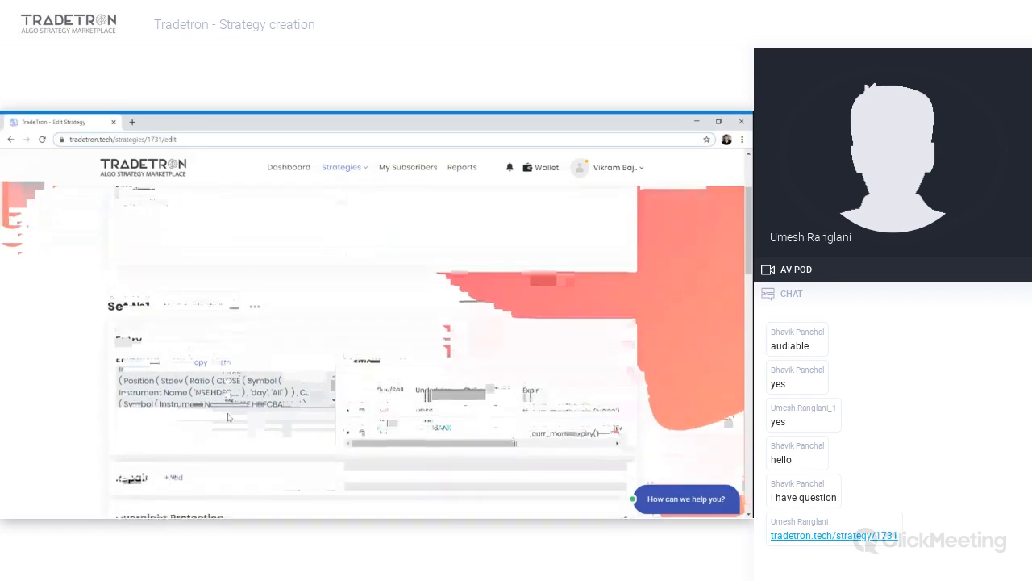
scroll(228, 417, up, 2)
click(341, 166)
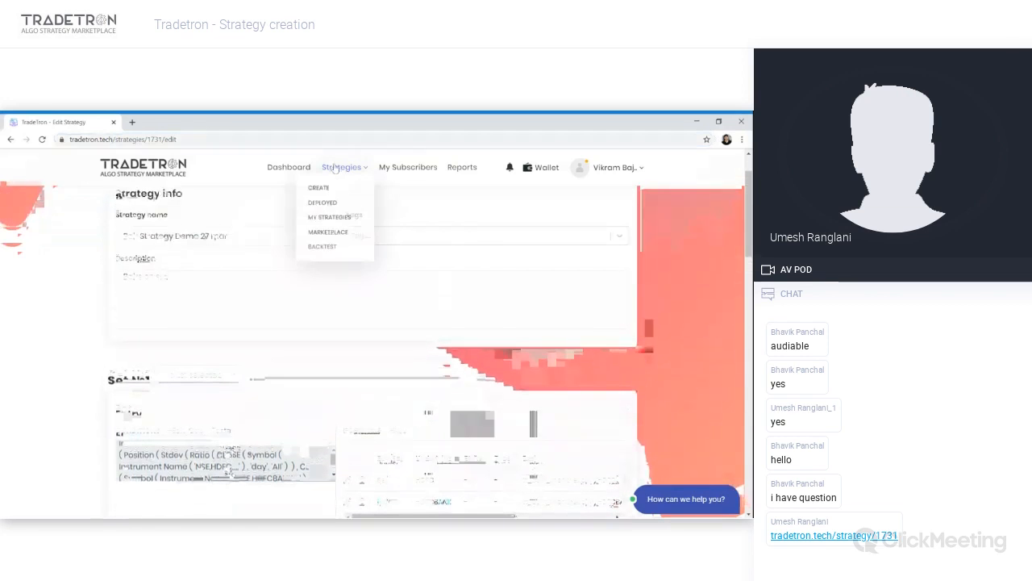
click(326, 197)
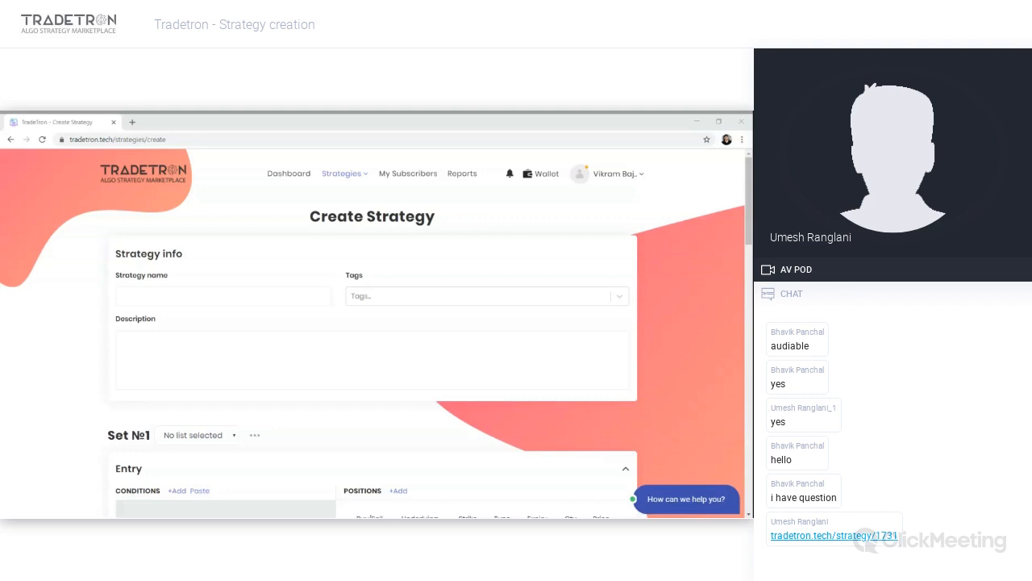
- Open the entry Condition Builder and choose the Positions Detail keyword for the first condition
click(189, 426)
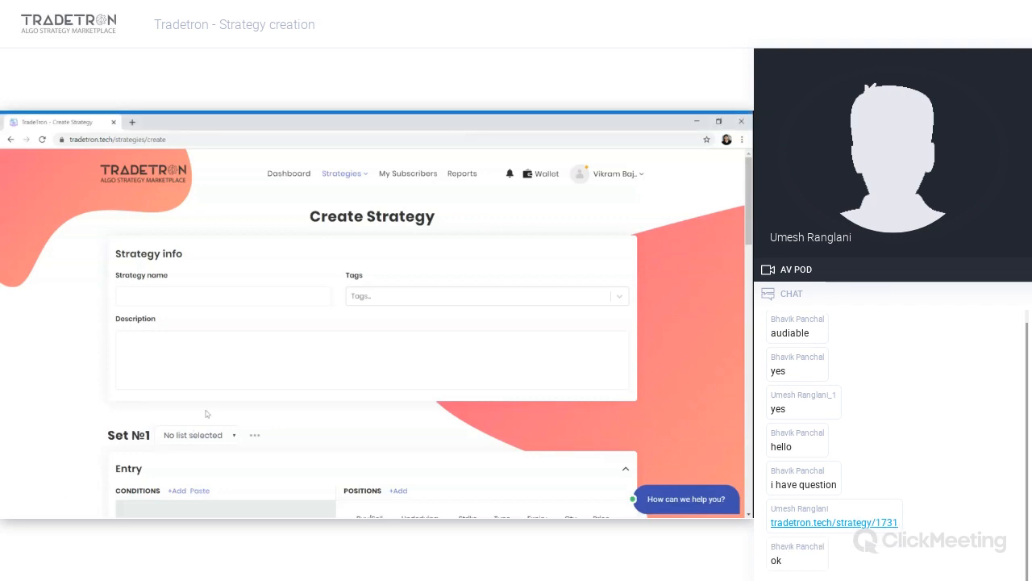
scroll(190, 428, down, 3)
click(181, 341)
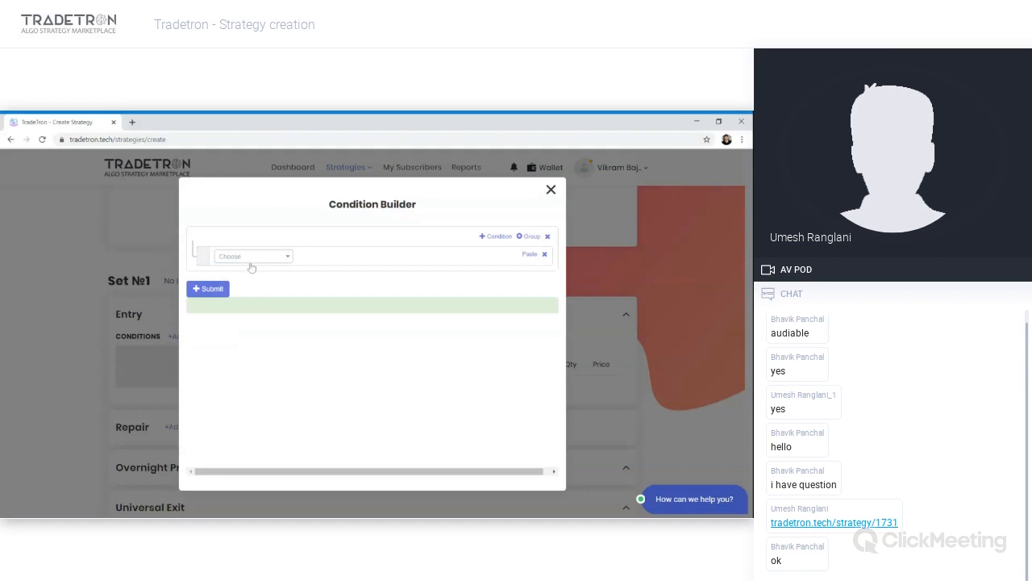
click(253, 261)
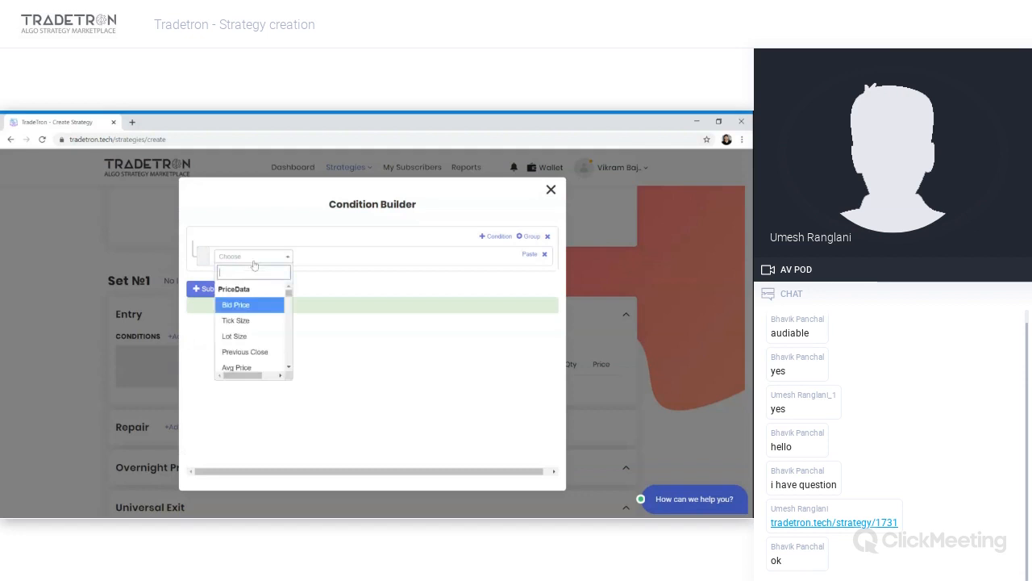
text(posi)
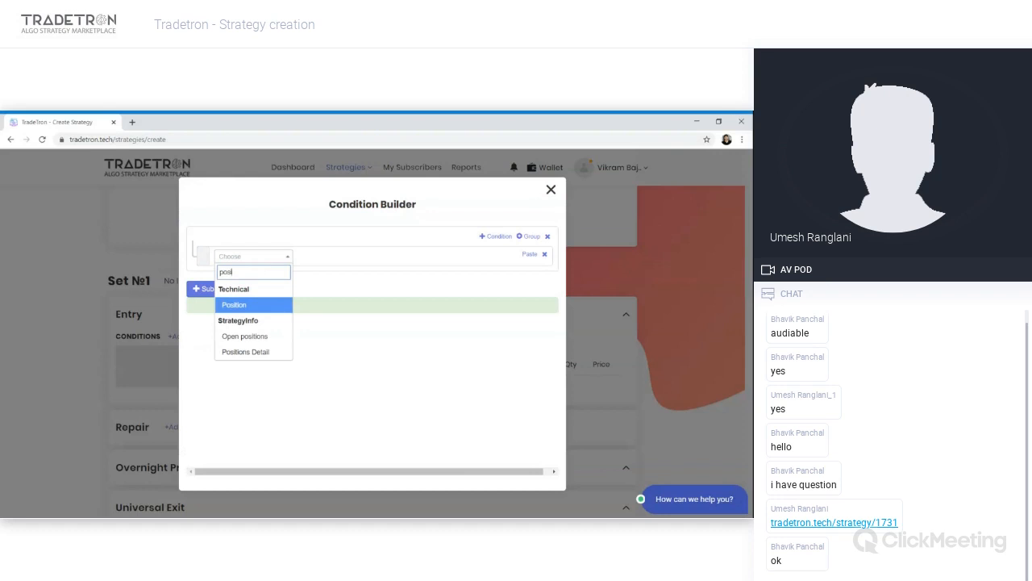
click(250, 352)
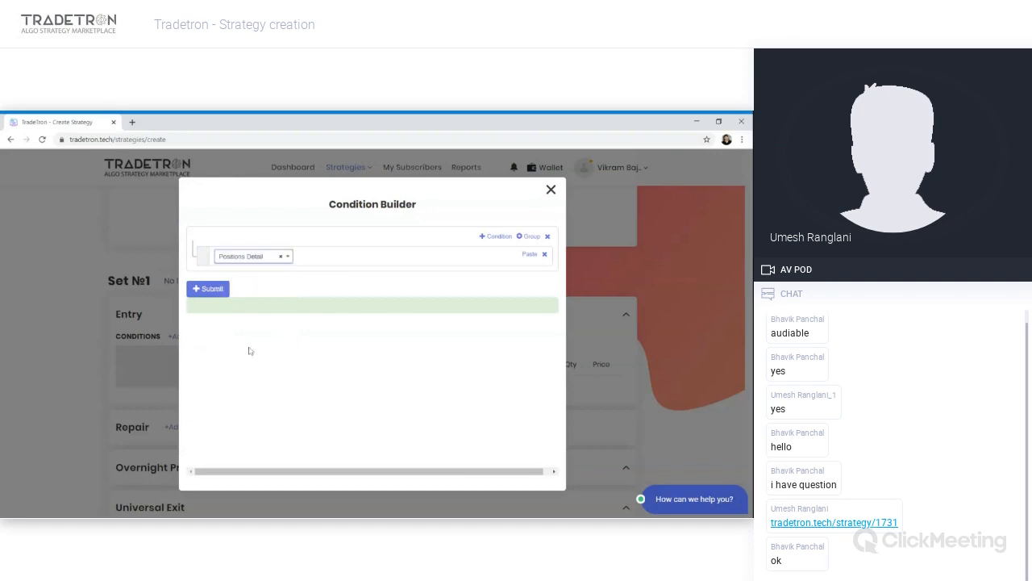
- Set the Positions Detail condition type to Entry and transaction type to B
click(305, 302)
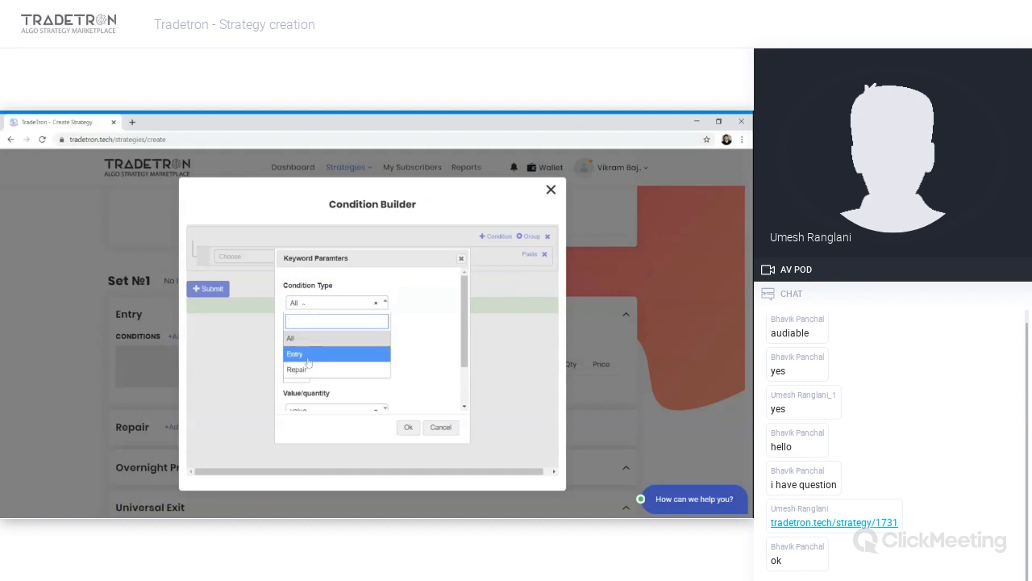
click(313, 339)
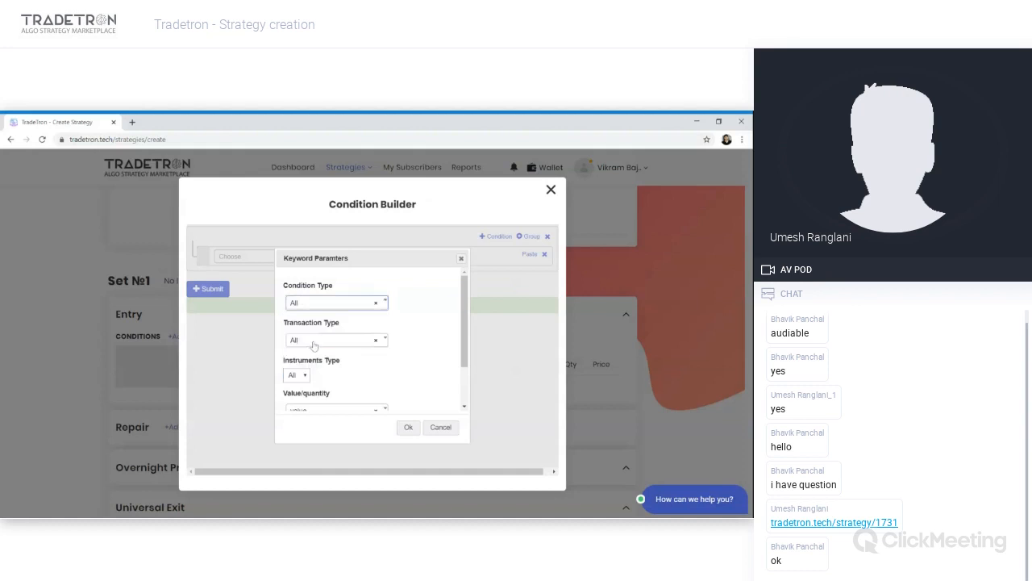
click(325, 303)
click(312, 353)
click(346, 342)
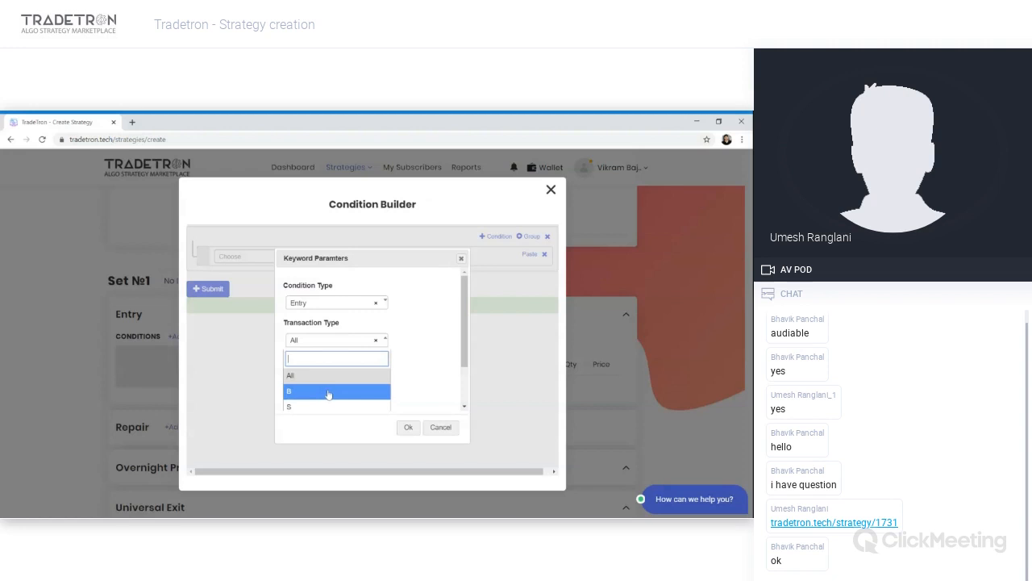
click(333, 390)
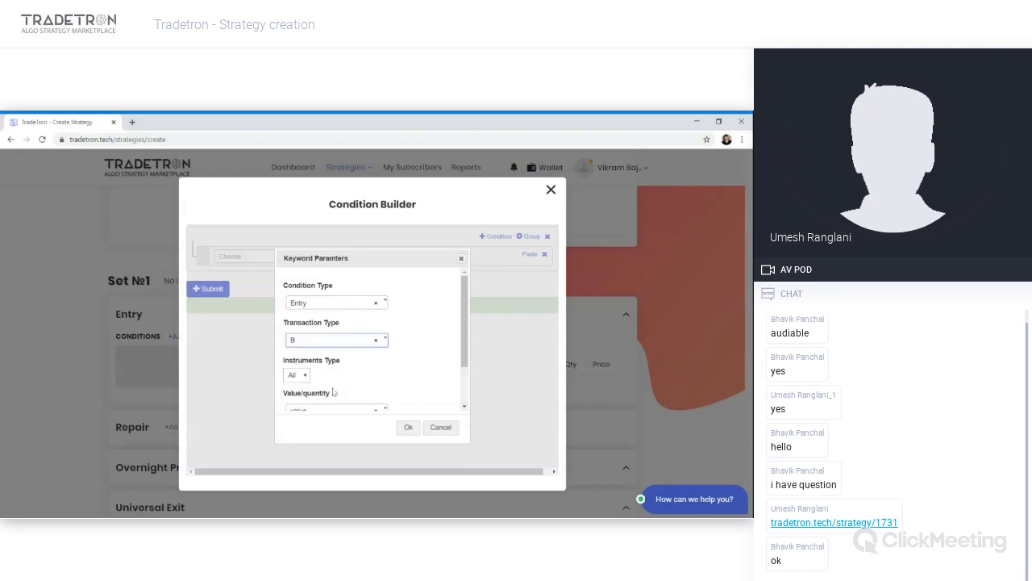
- Set Value/quantity to quantity and Underlying to HDFC in the Positions Detail parameters
scroll(333, 392, down, 1)
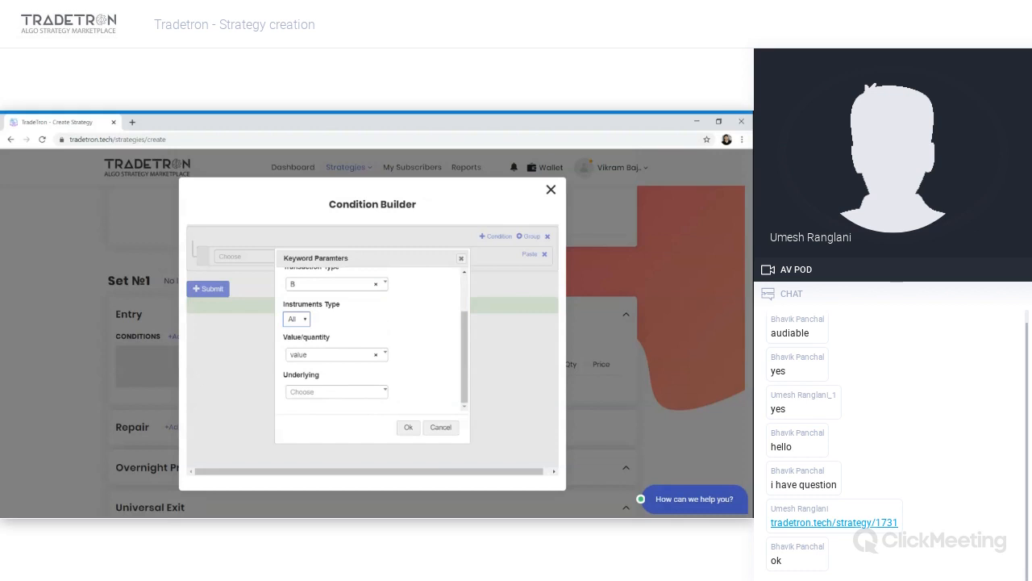
click(333, 358)
click(333, 357)
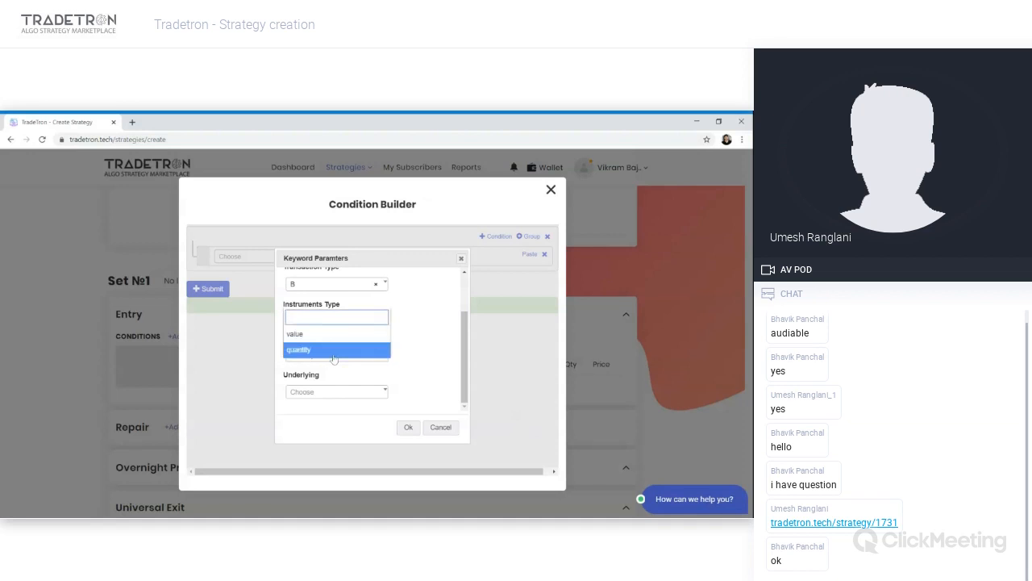
key(Up)
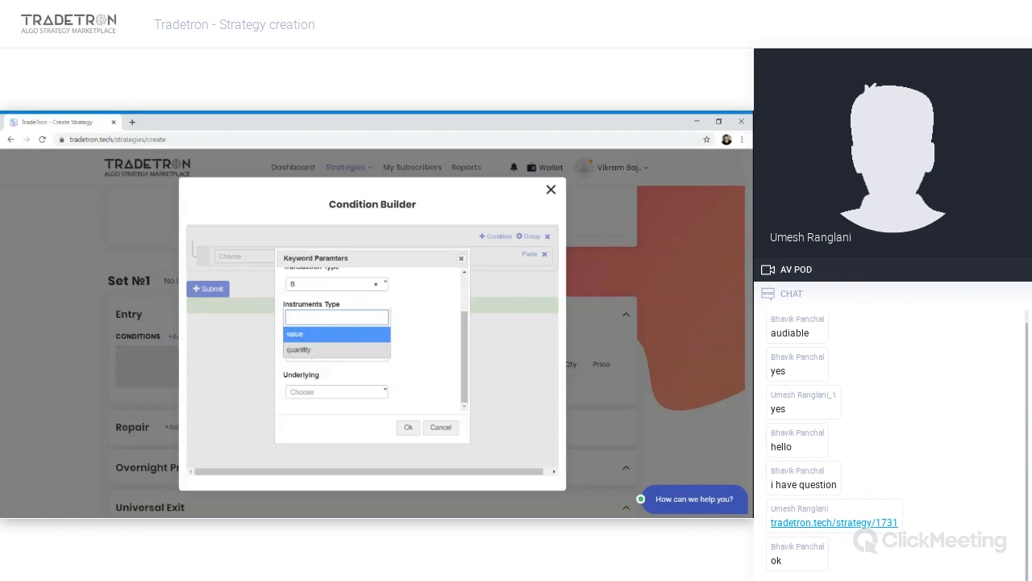
key(Down)
key(Return)
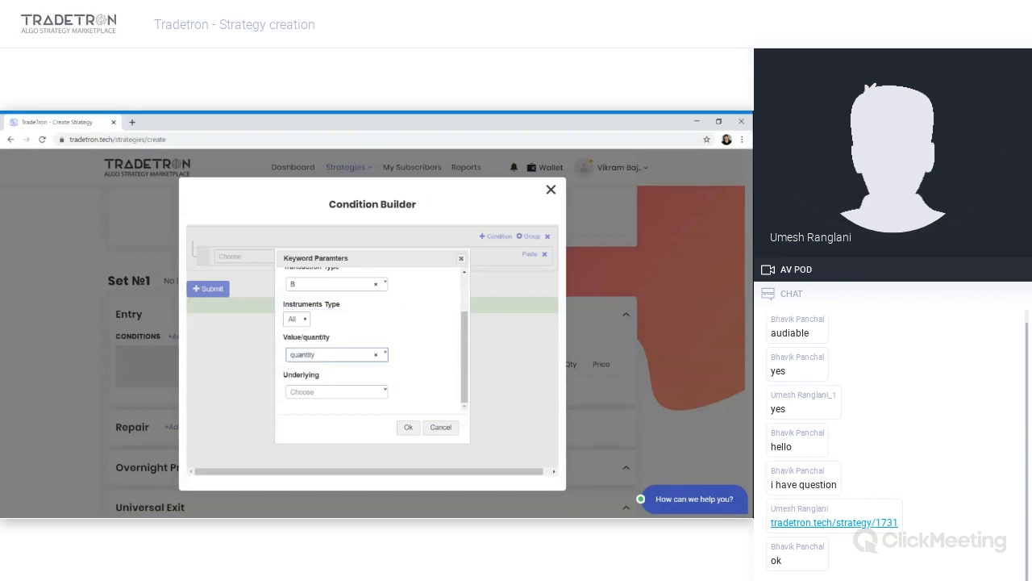
click(329, 393)
click(424, 384)
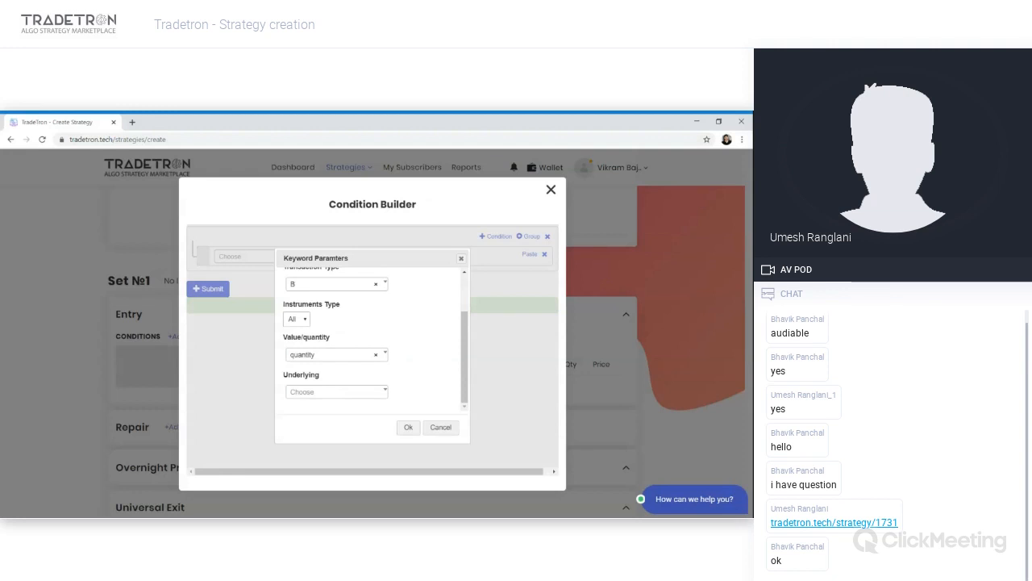
click(368, 397)
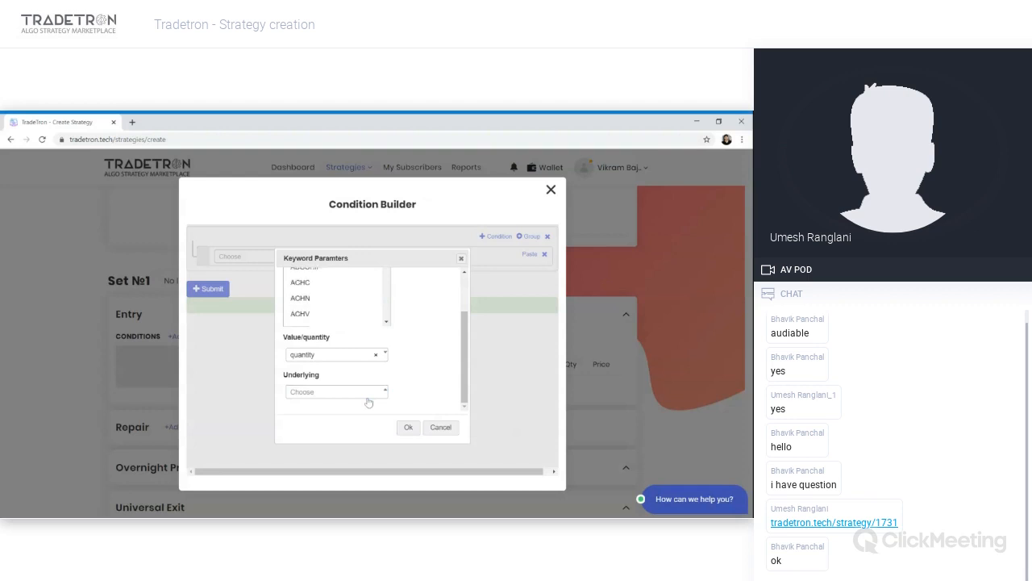
text(hdfc)
key(Return)
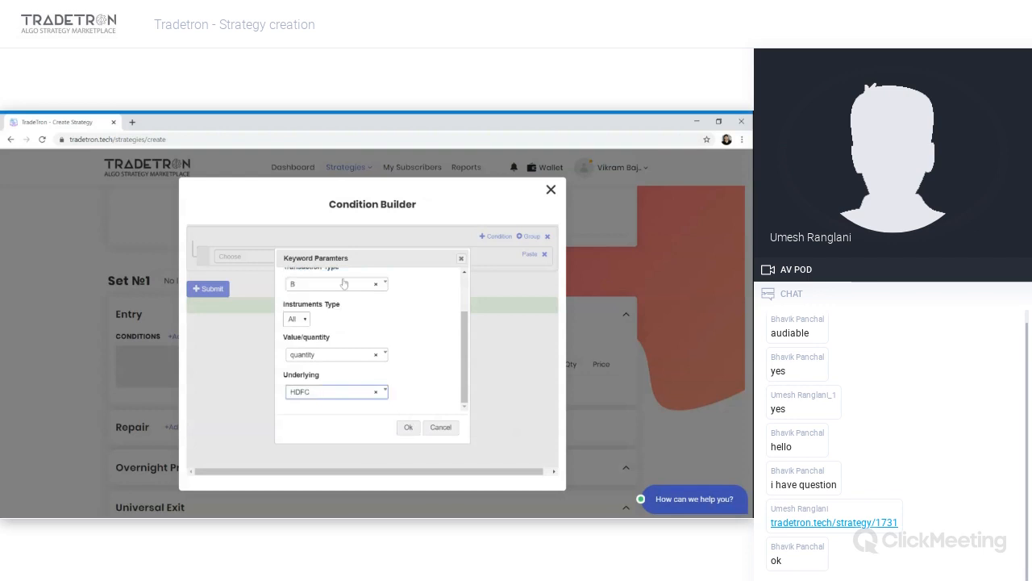
- Change the Positions Detail transaction type to S and confirm the parameters
scroll(333, 358, up, 3)
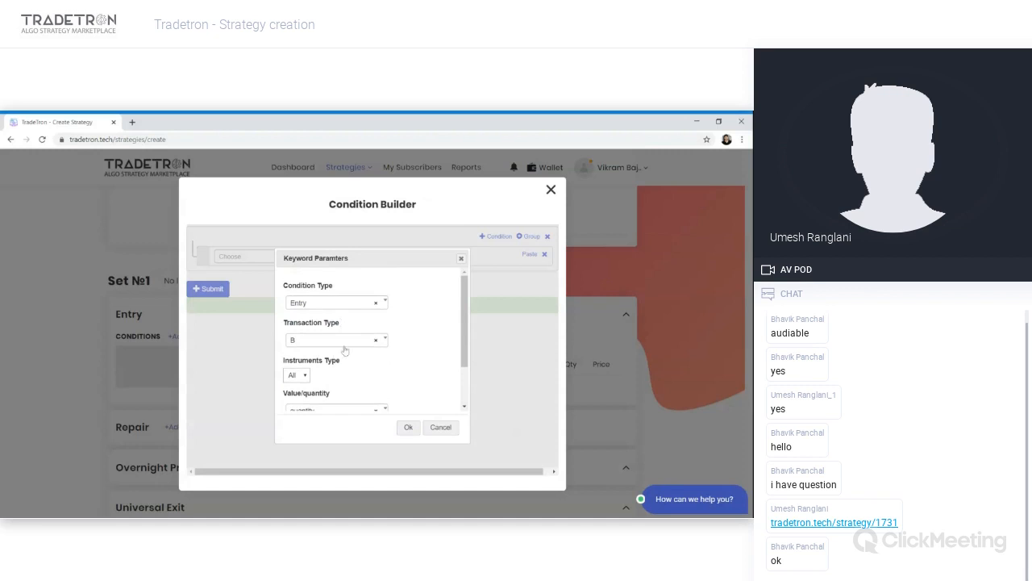
click(343, 345)
click(312, 405)
scroll(383, 377, down, 2)
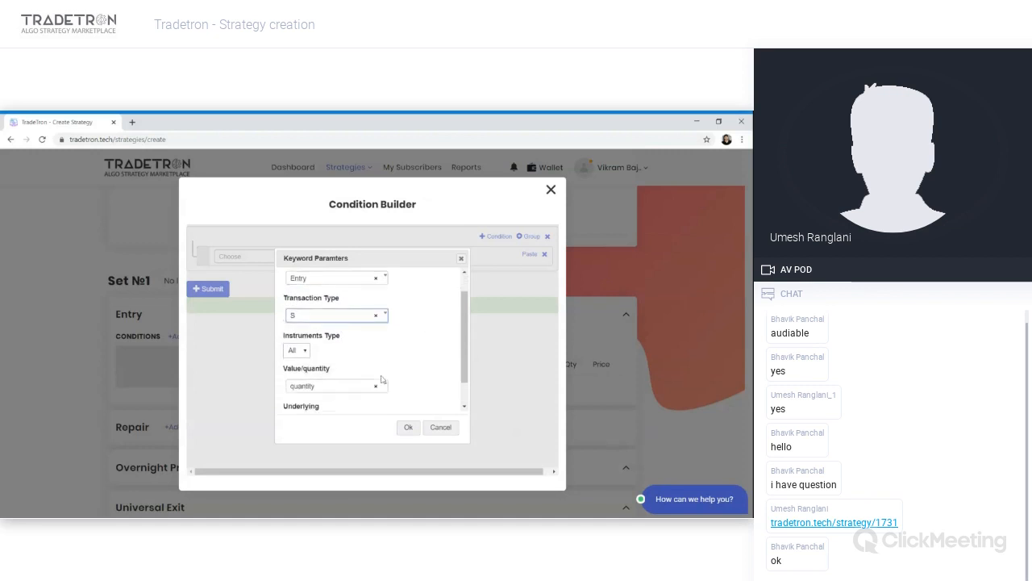
scroll(382, 377, up, 2)
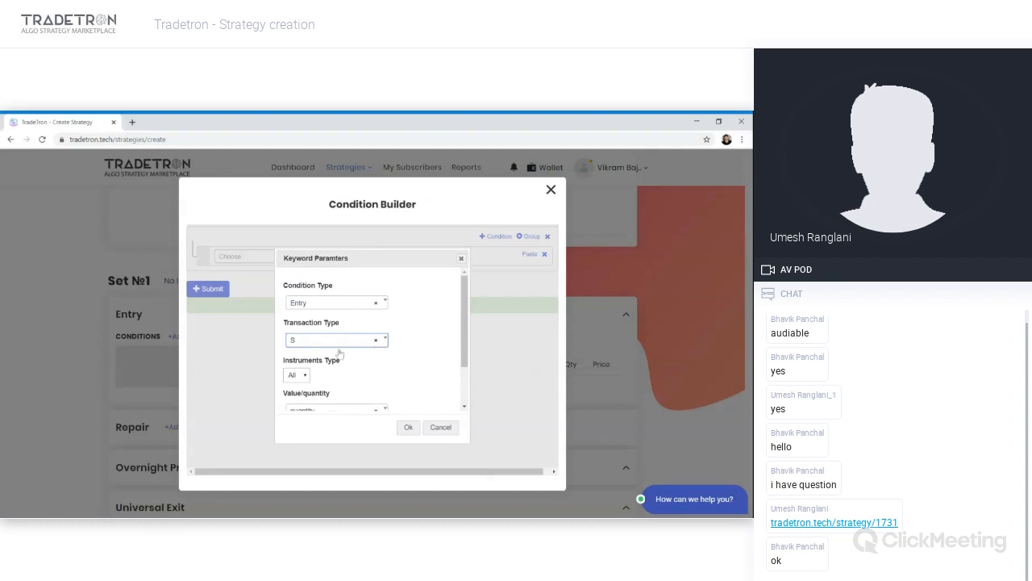
scroll(340, 351, down, 1)
scroll(339, 351, down, 1)
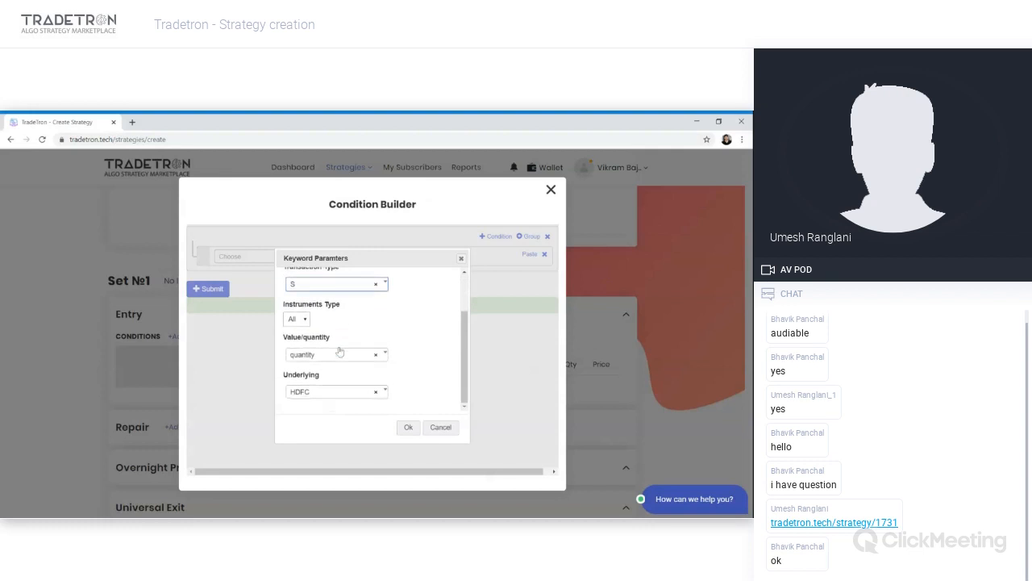
click(402, 429)
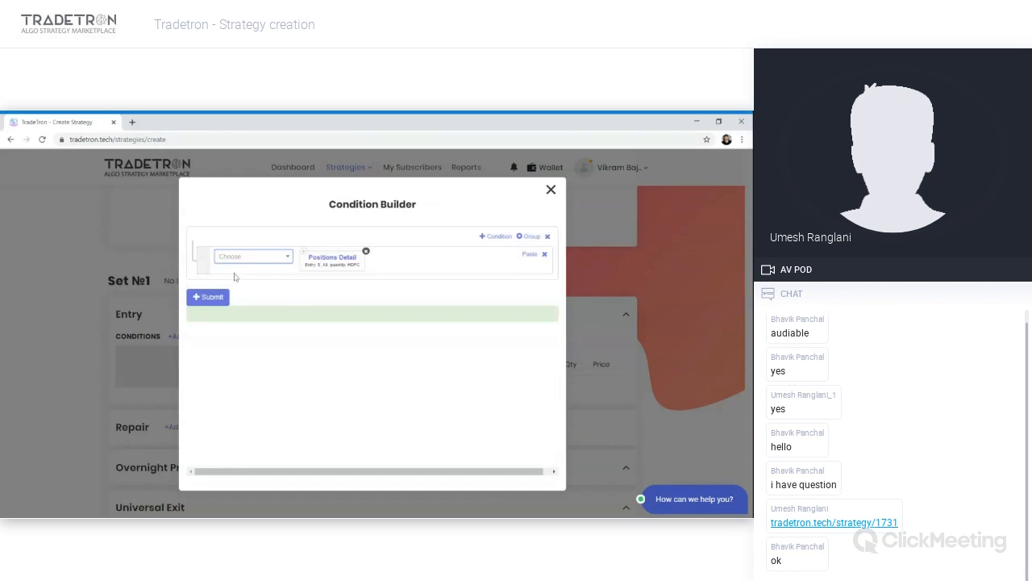
- Try completing the condition as Positions Detail == Number 0
click(262, 263)
text(=)
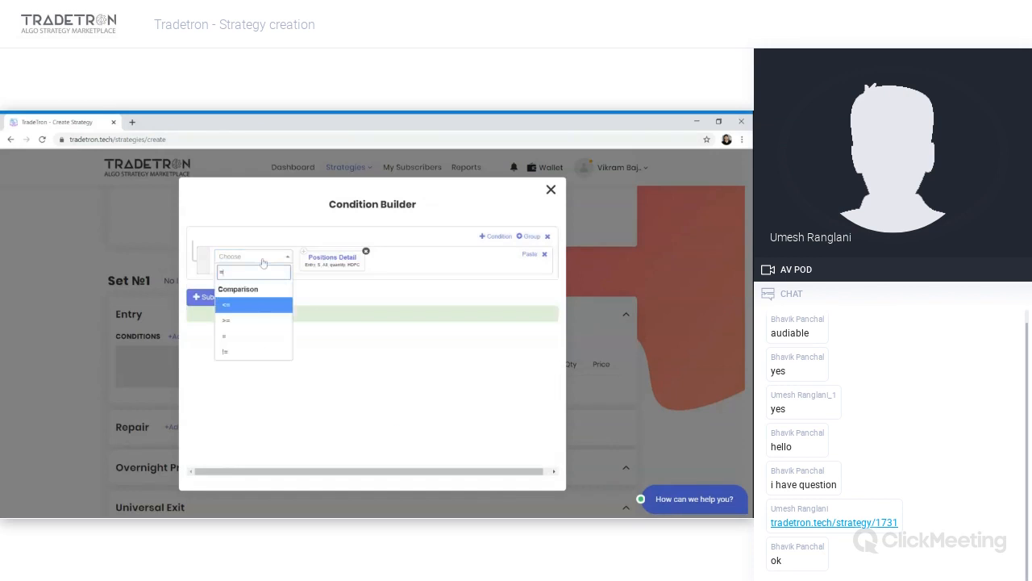
key(Down)
key(Down)
key(Return)
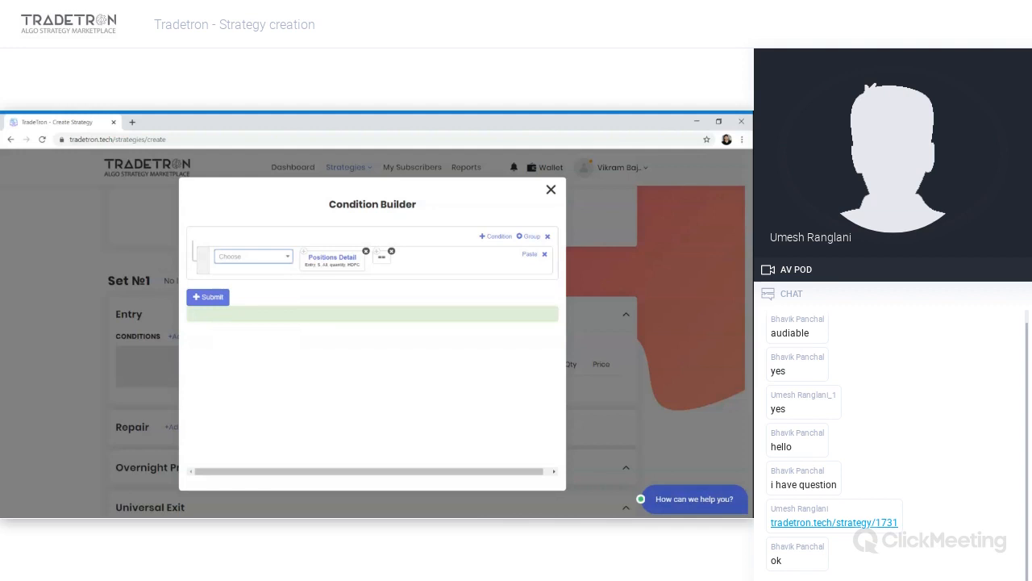
key(Return)
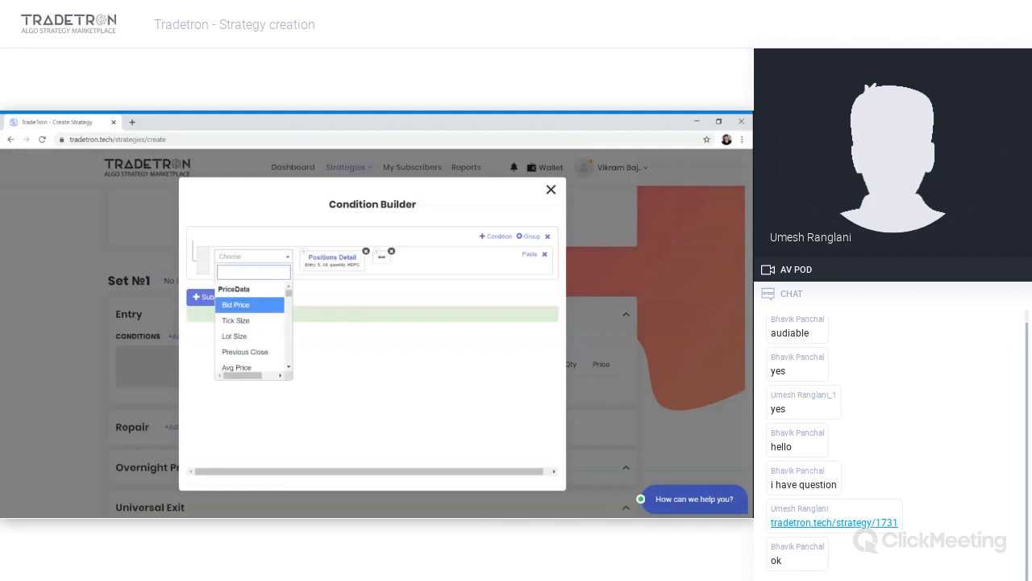
text(num)
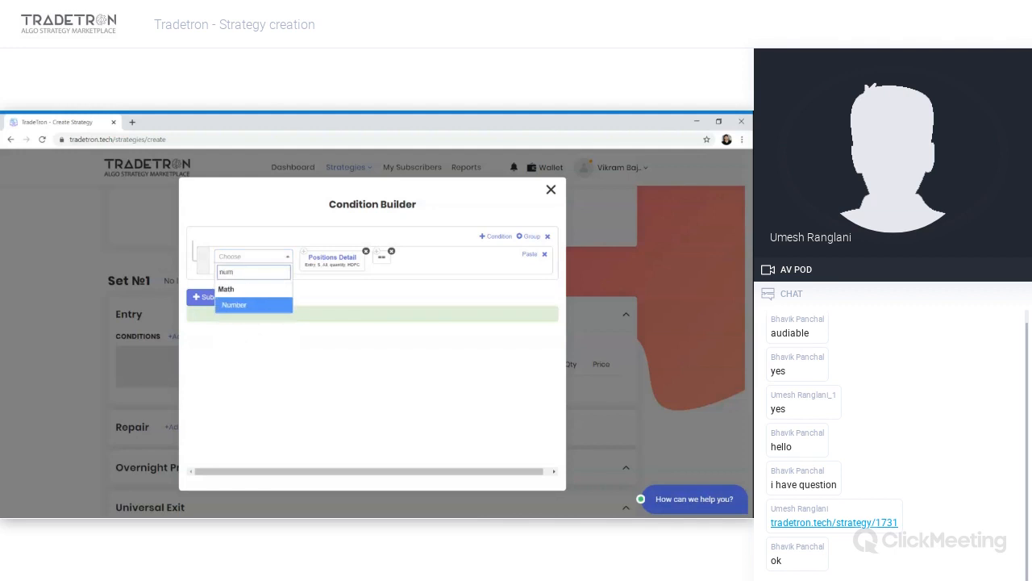
key(Return)
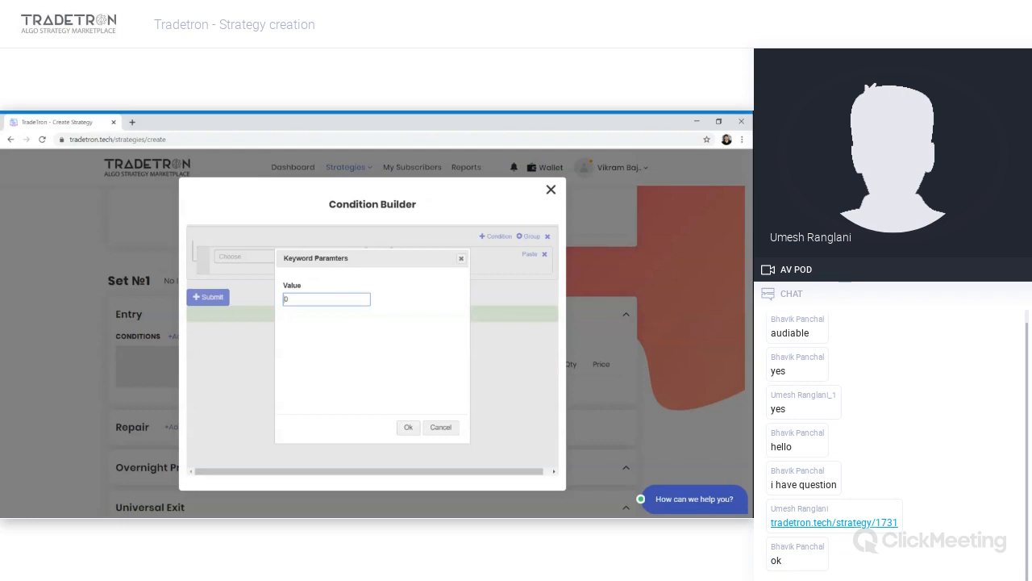
click(408, 427)
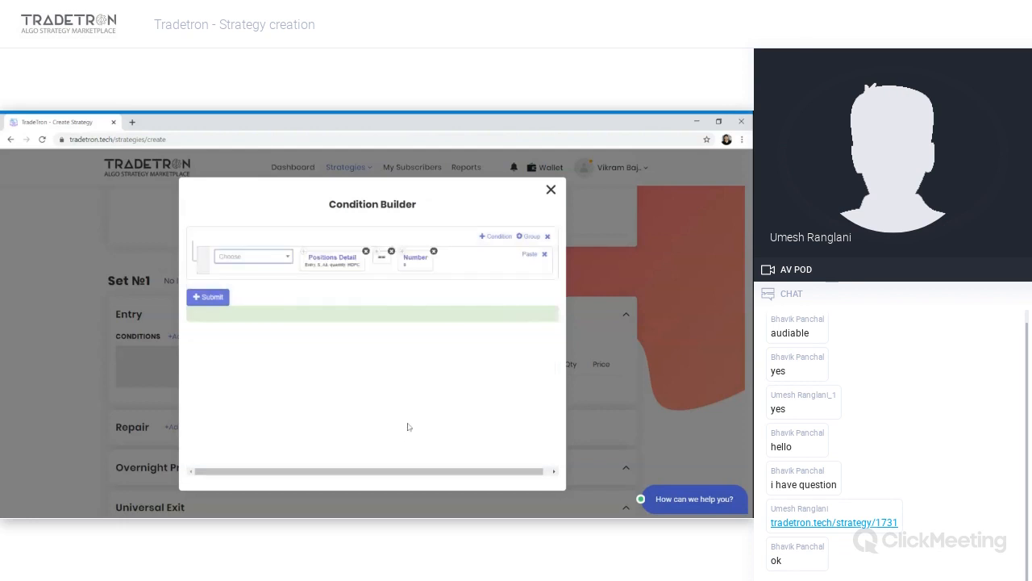
- Remove the == and number operands and insert a > operator after Positions Detail
click(434, 251)
click(392, 252)
click(284, 259)
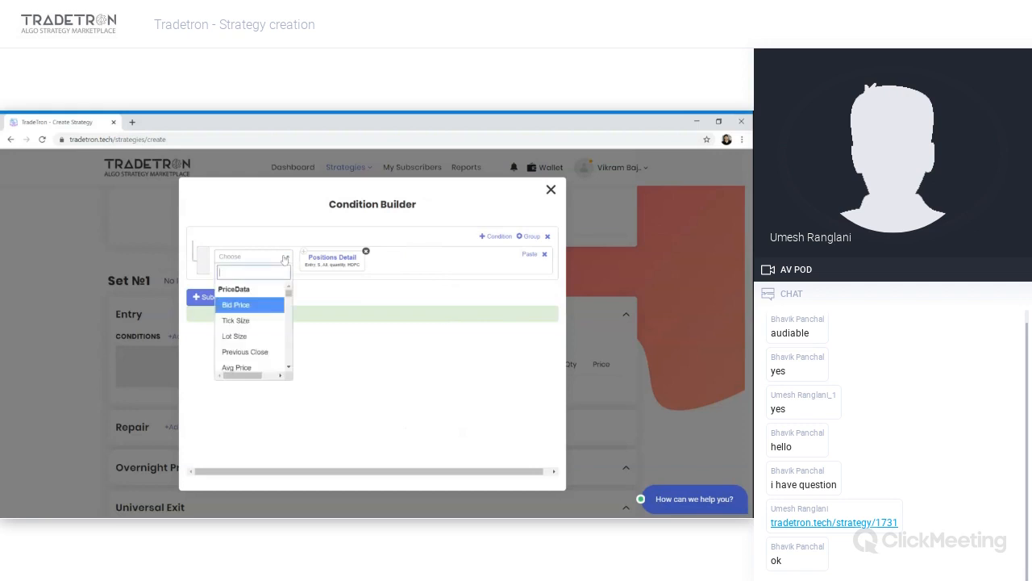
text(>)
key(Return)
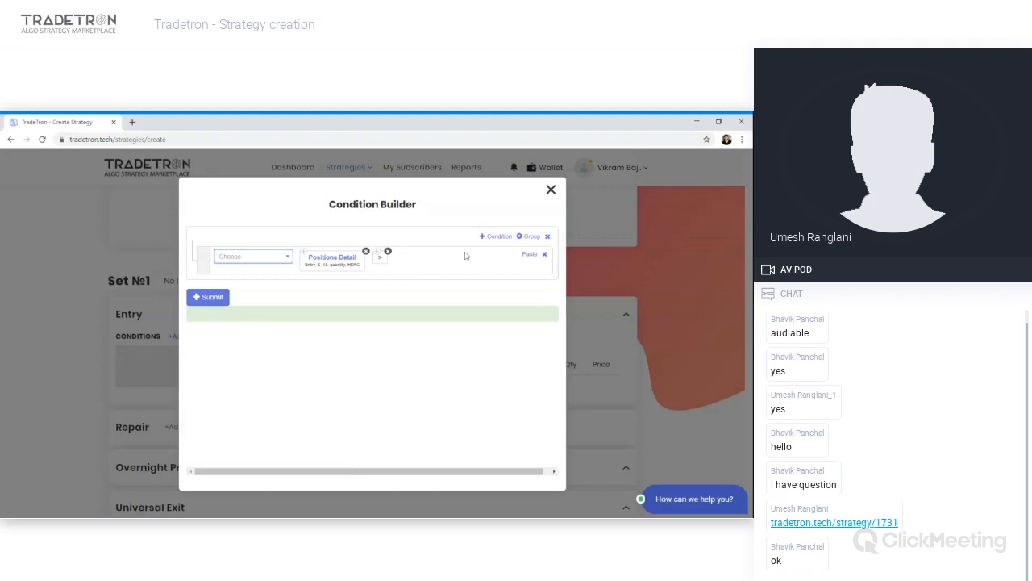
- Add a second AND condition using Open positions followed by a < operator
click(496, 236)
click(275, 297)
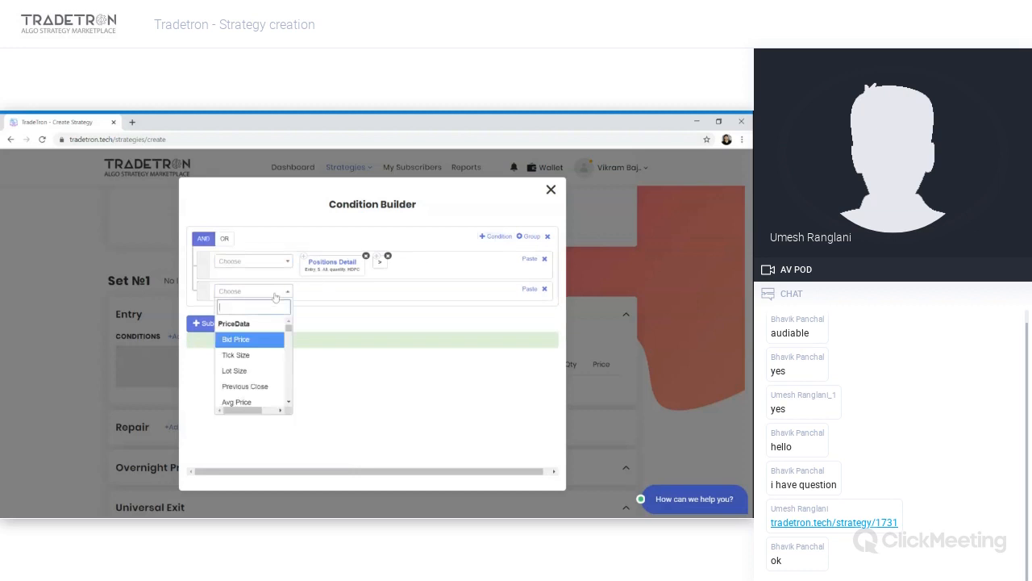
text(open)
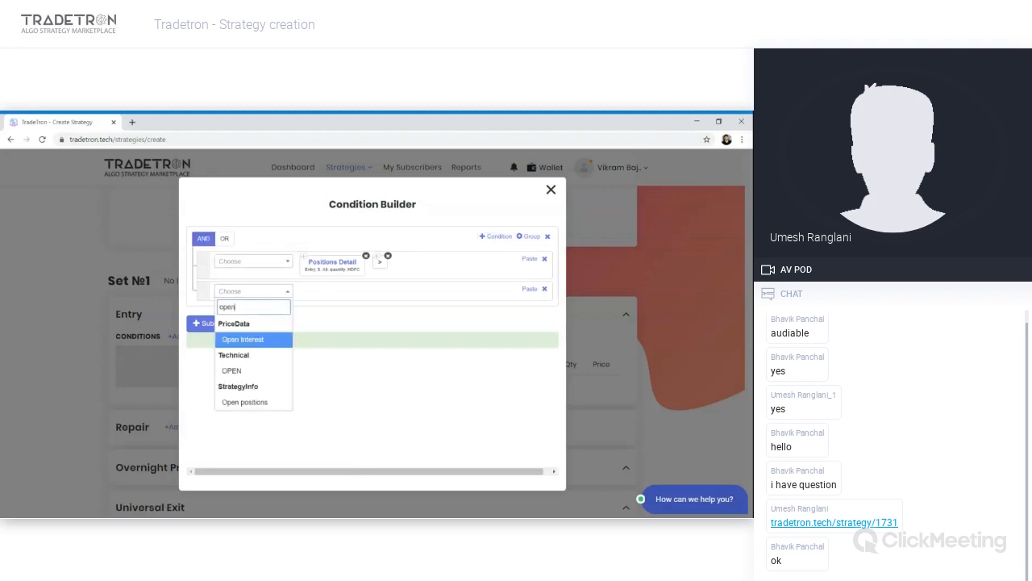
key(Down)
key(Down)
key(Return)
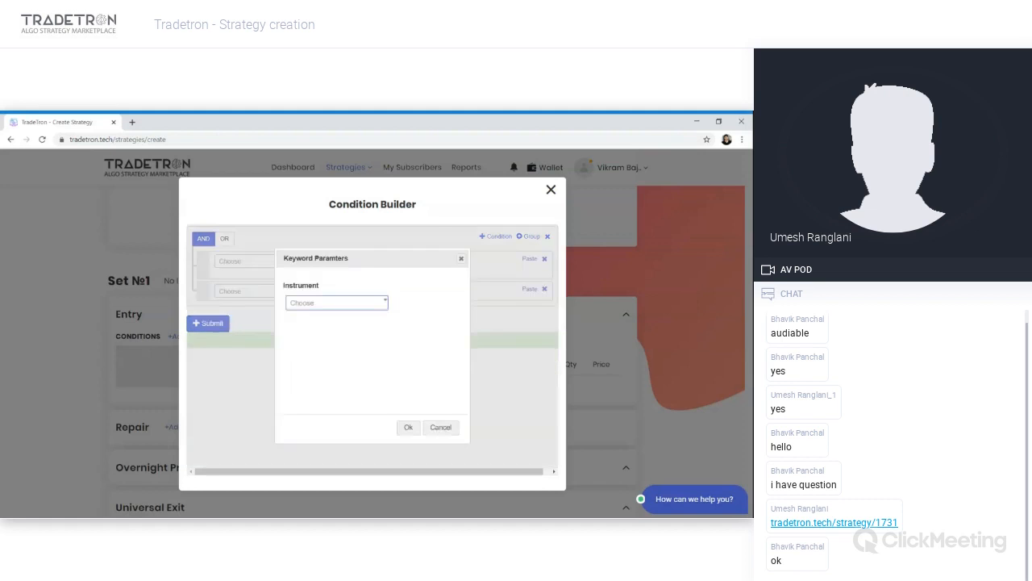
click(405, 428)
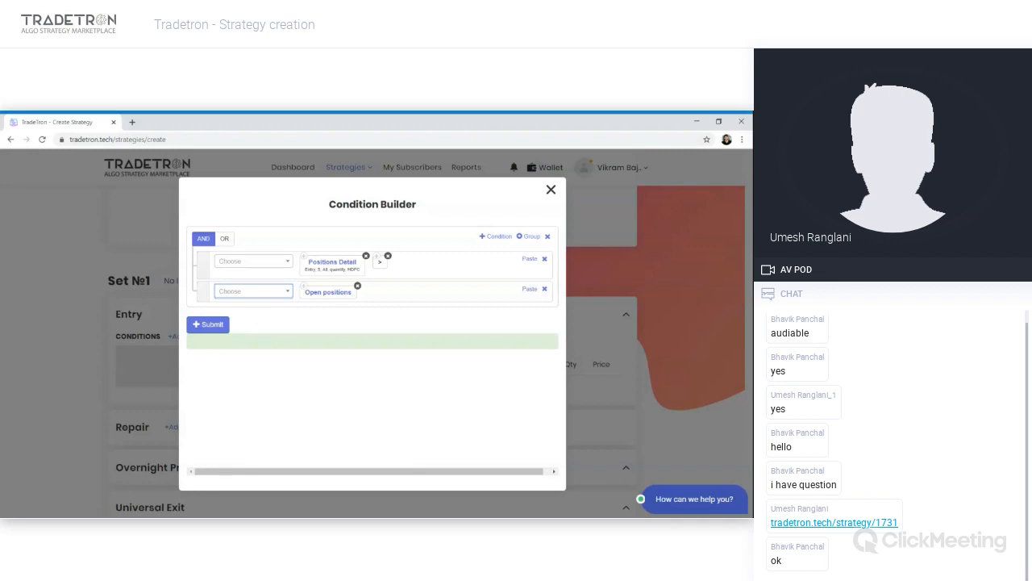
click(257, 294)
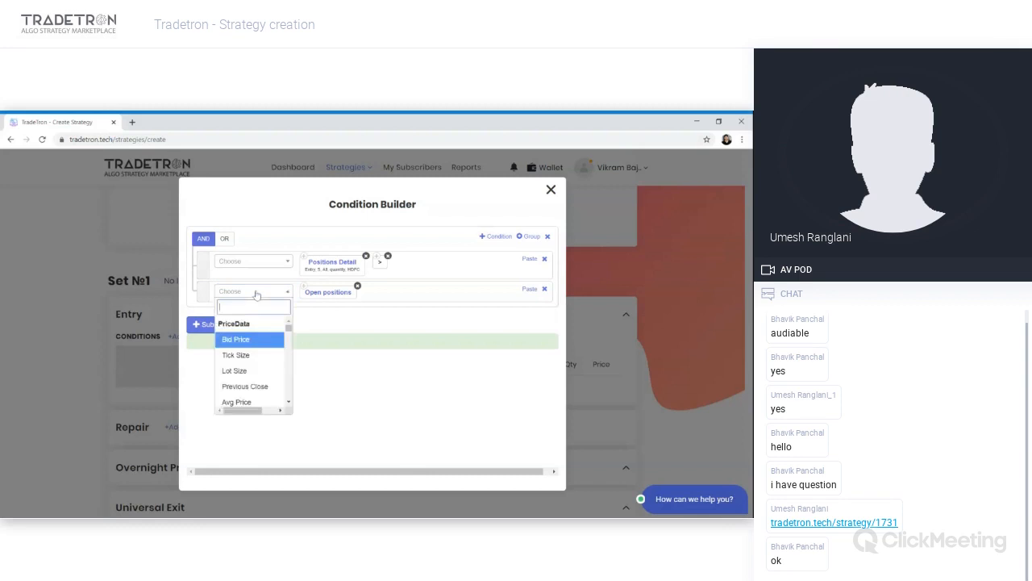
text(<)
key(Return)
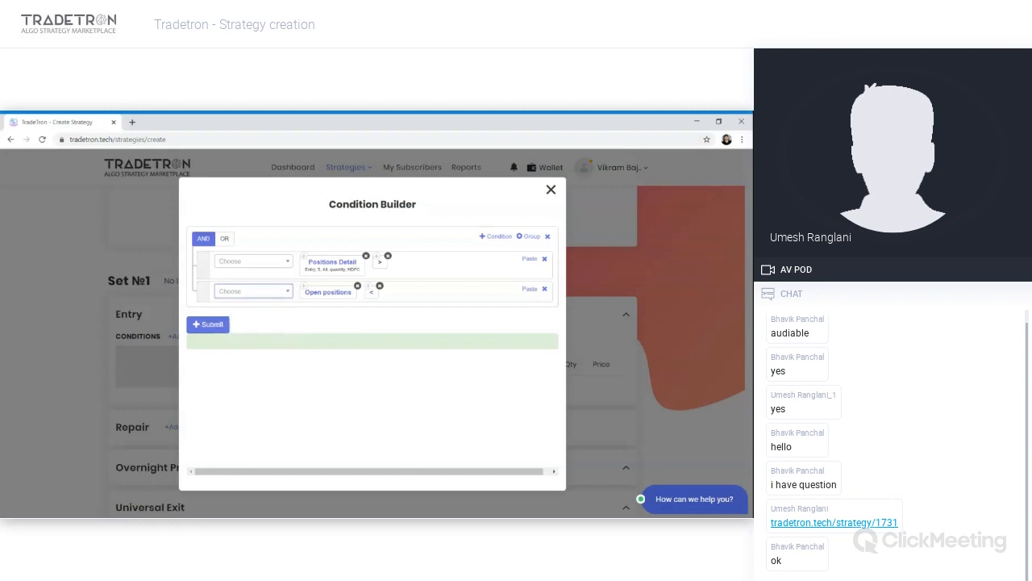
- Complete the second condition as Open positions < Number 5
key(Return)
text(number)
key(Return)
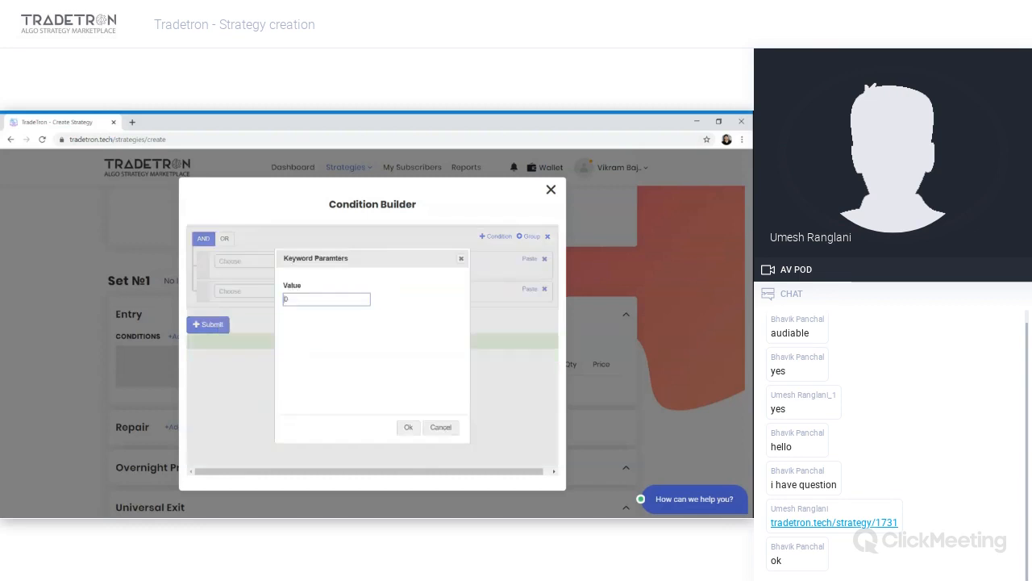
text(5)
key(Return)
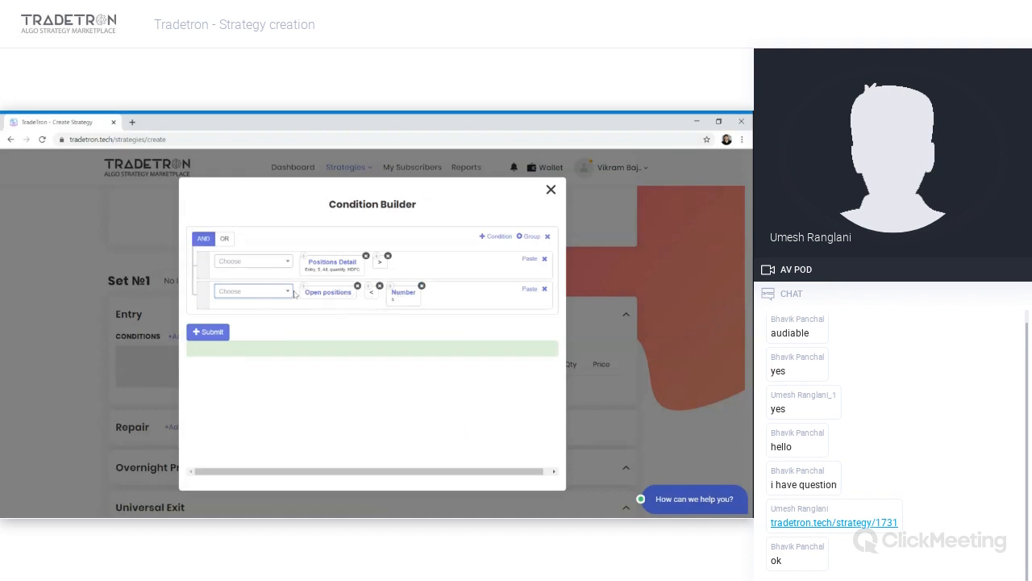
- Add a third condition with Days Difference from Today to Current Month Expiry on exchange NSE
click(495, 237)
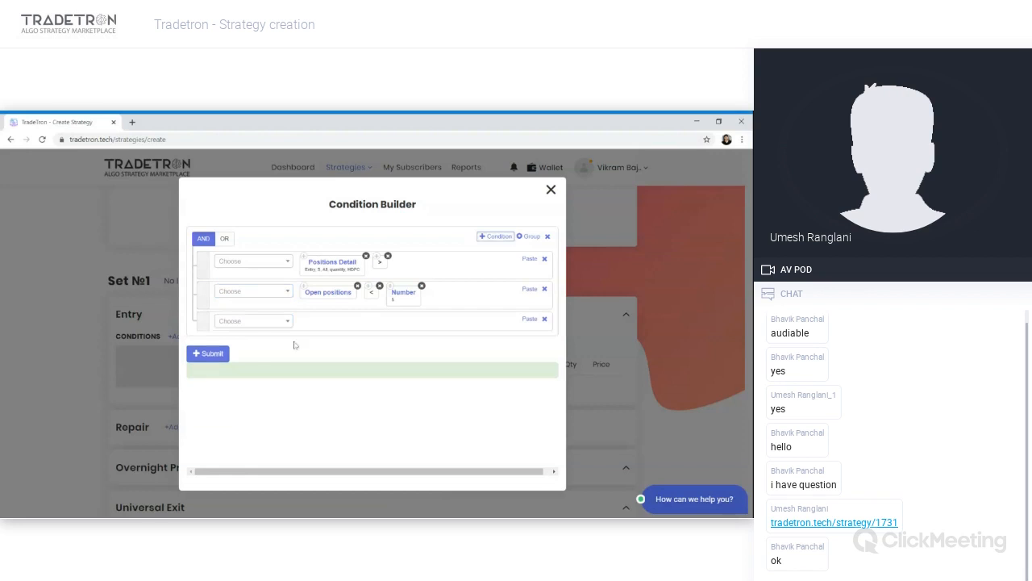
click(256, 323)
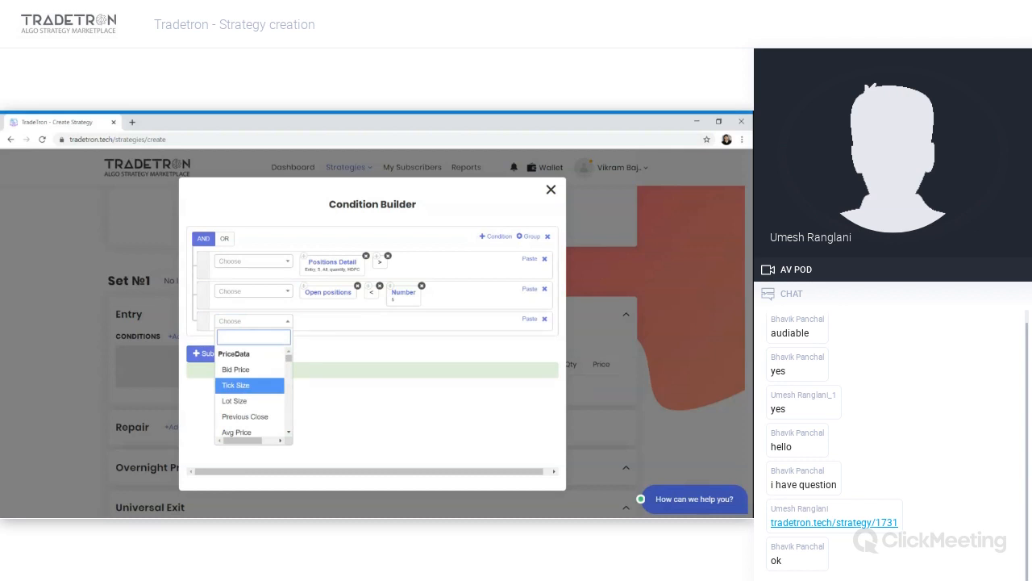
text(days)
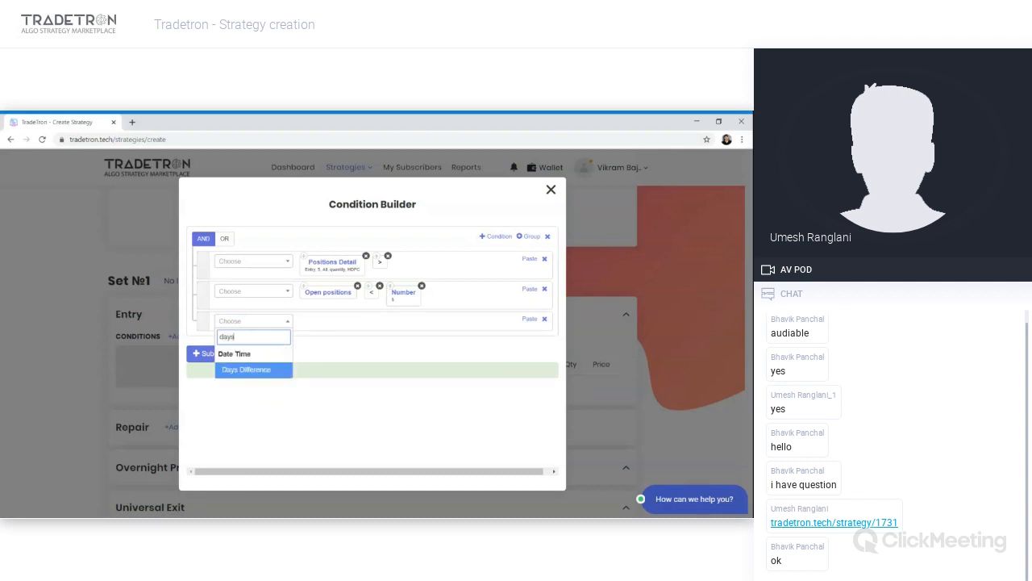
key(Return)
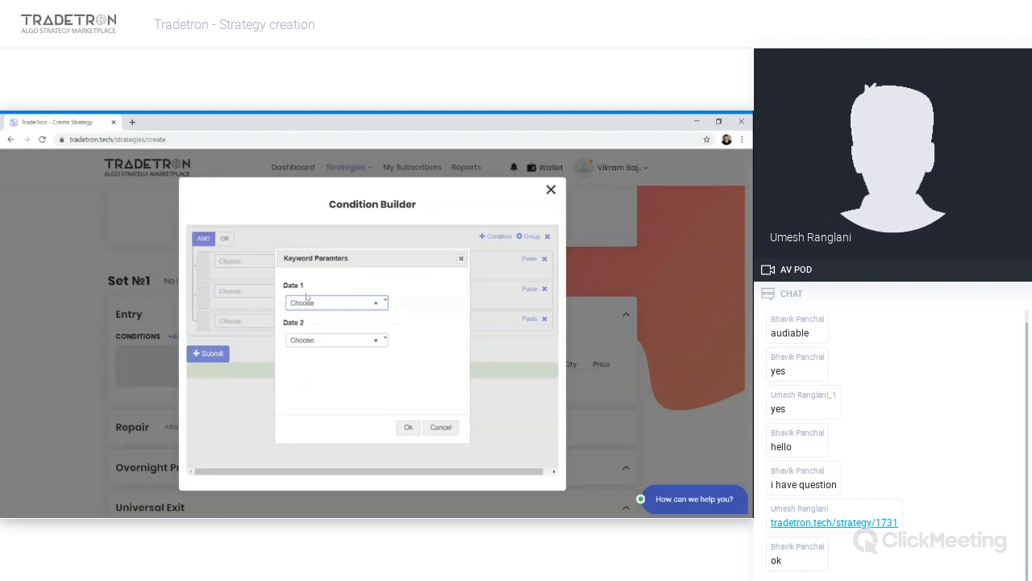
click(314, 339)
text(cur)
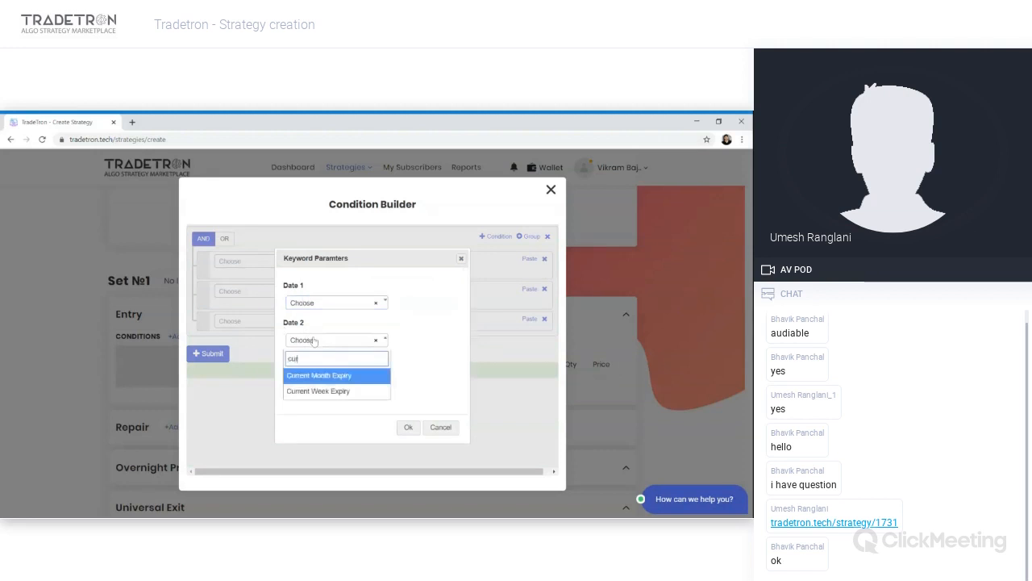
key(Return)
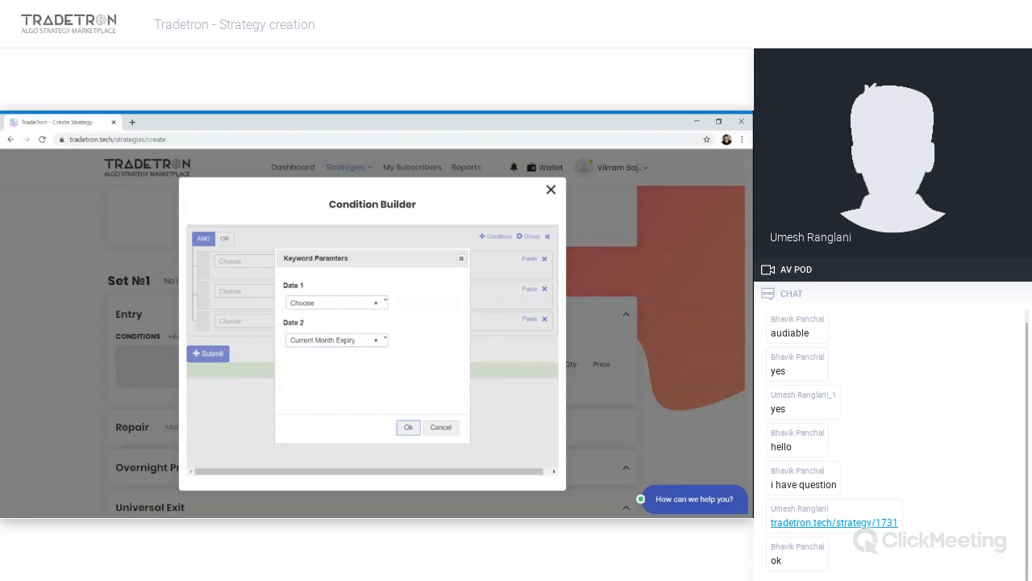
key(shift+Tab)
key(Return)
text(tod)
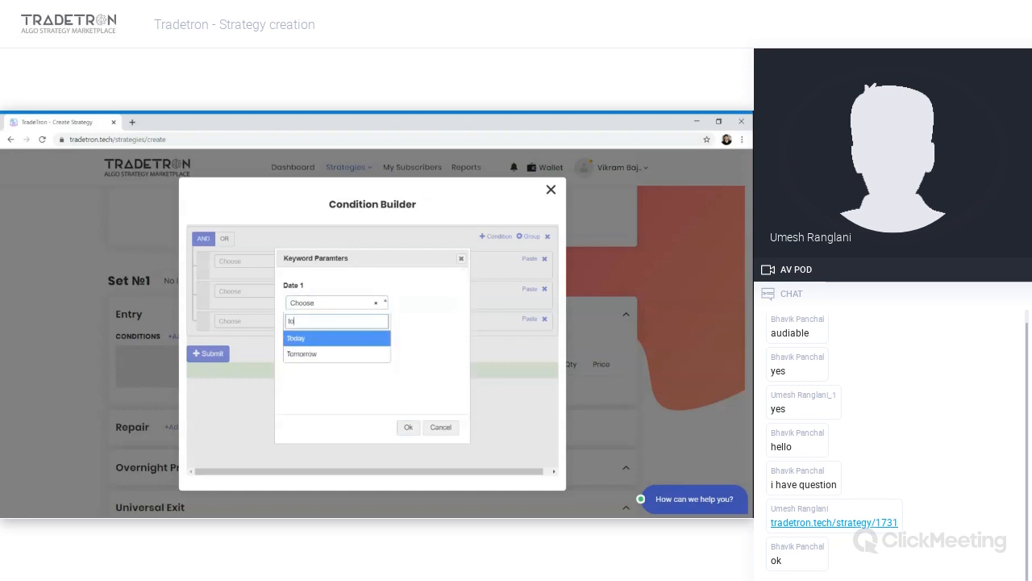
key(Return)
key(Tab)
key(Tab)
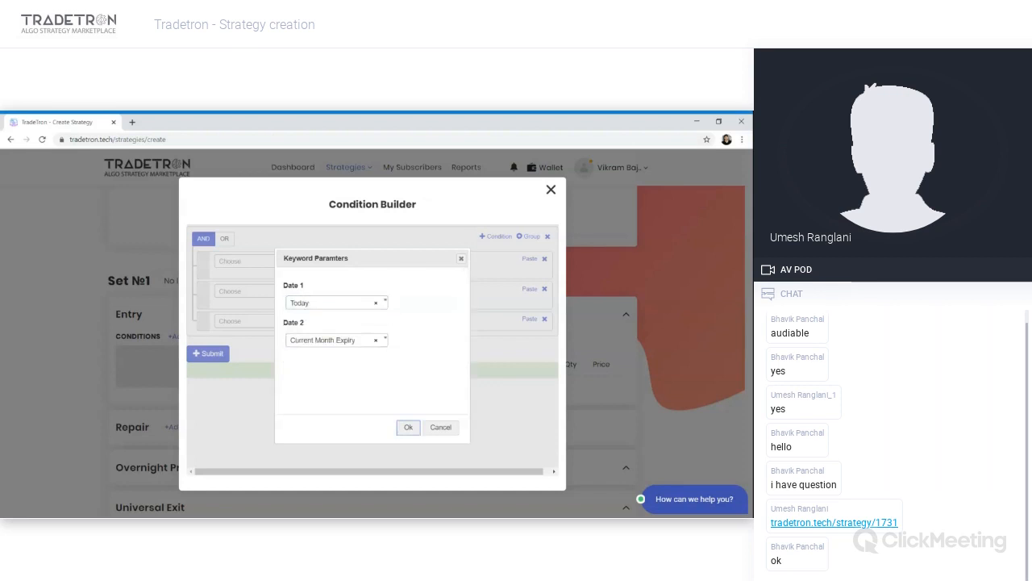
key(Return)
click(312, 330)
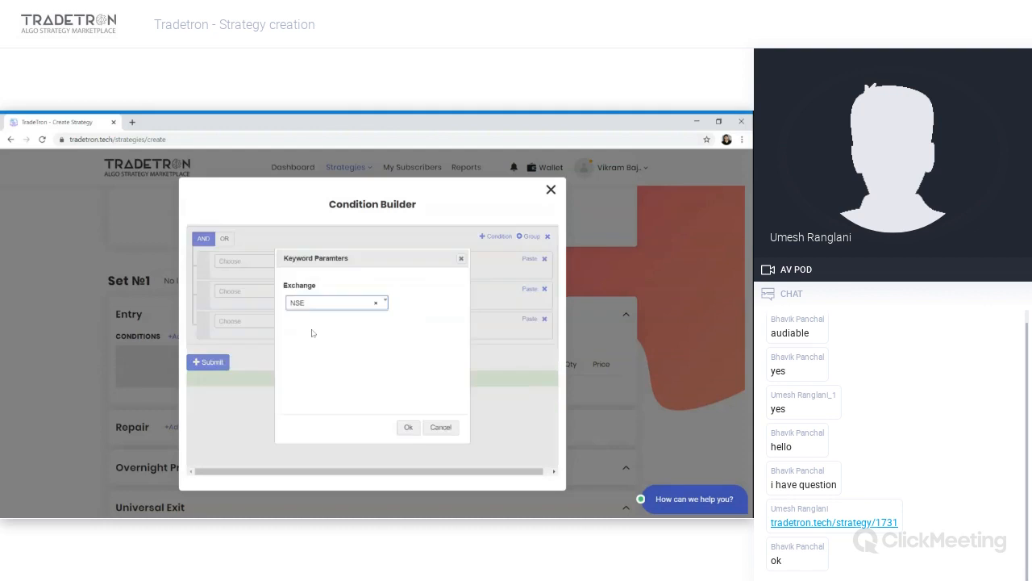
click(408, 428)
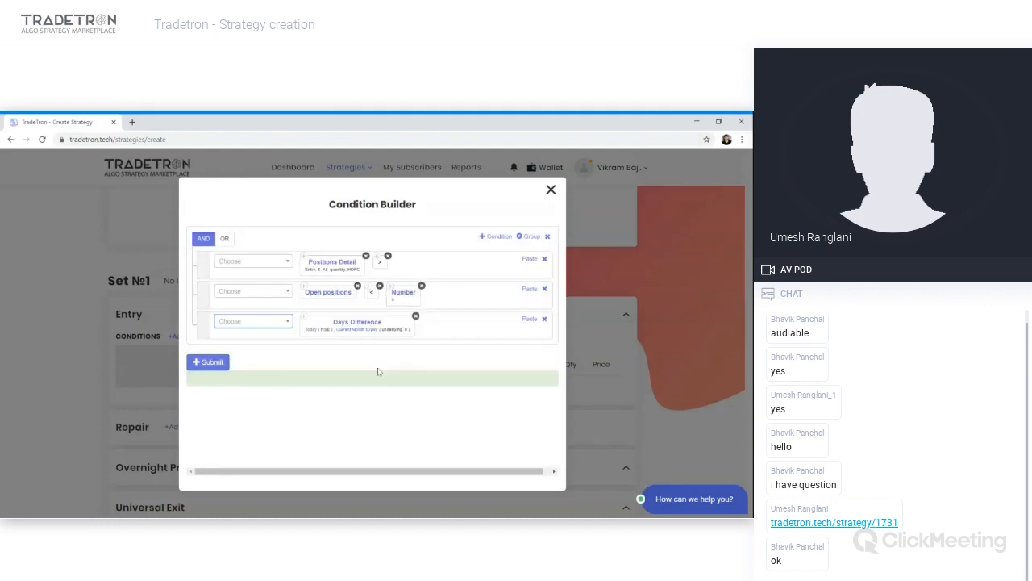
- Set the Current Month Expiry underlying in the Days Difference to NIFTY 50
click(352, 329)
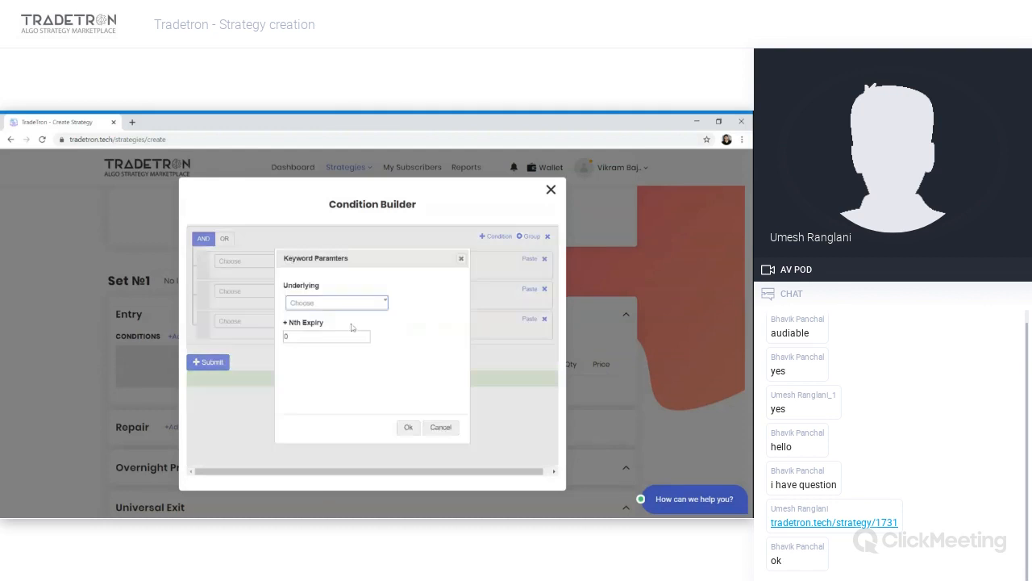
click(334, 307)
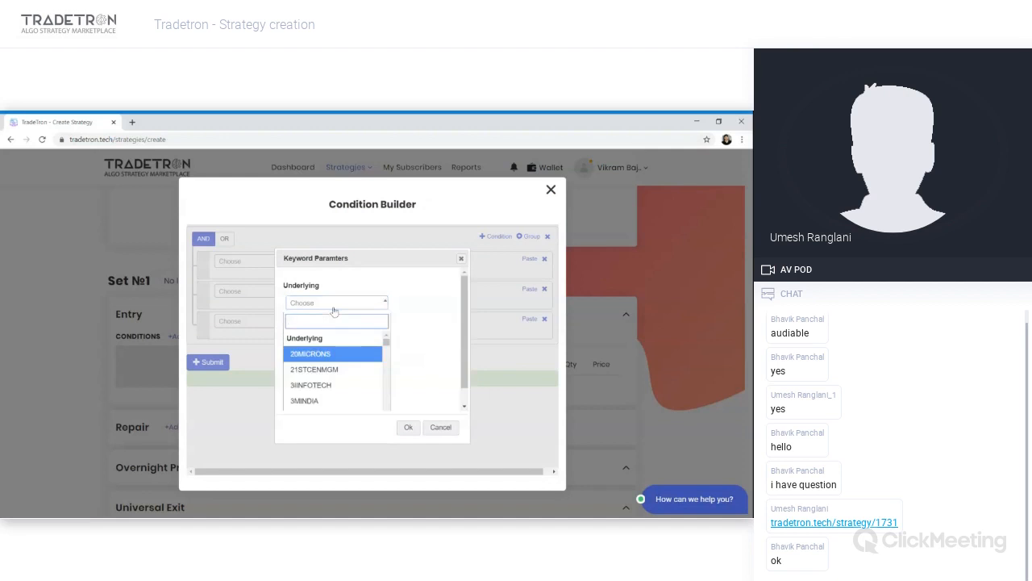
text(nifty)
key(Return)
key(Tab)
key(Tab)
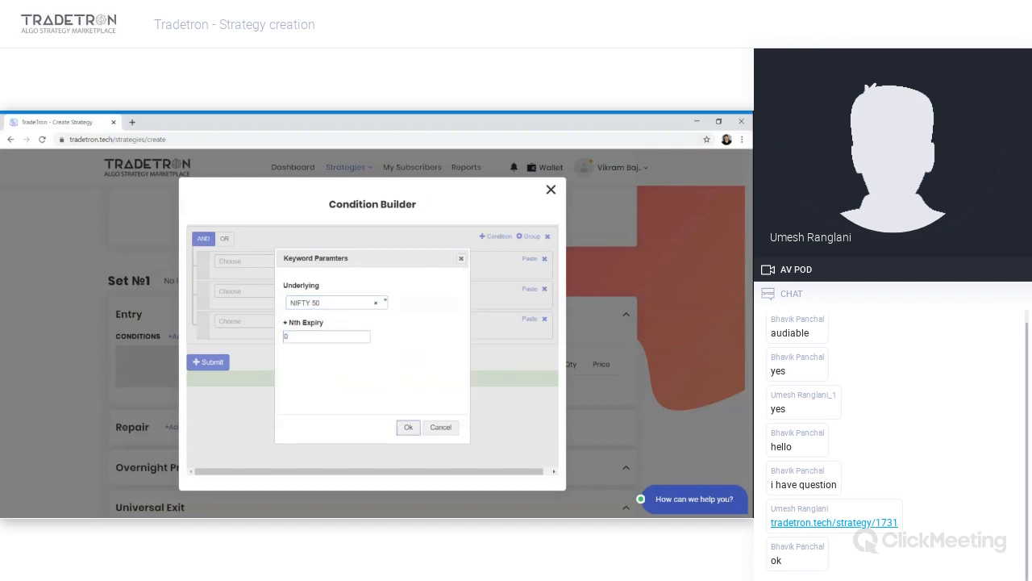
key(Return)
- Complete the third condition with a <= operator and Number 4
click(239, 326)
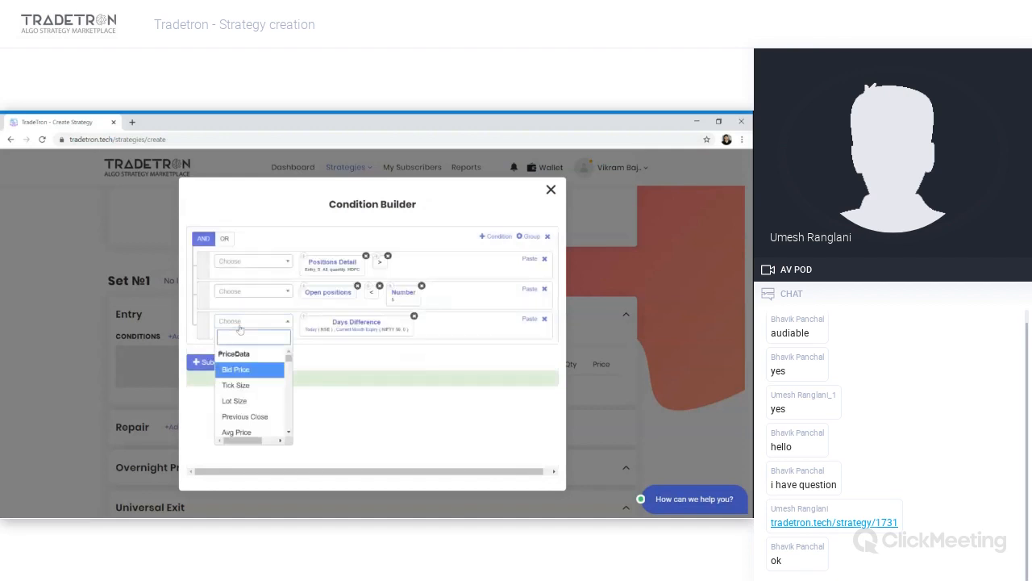
text(<)
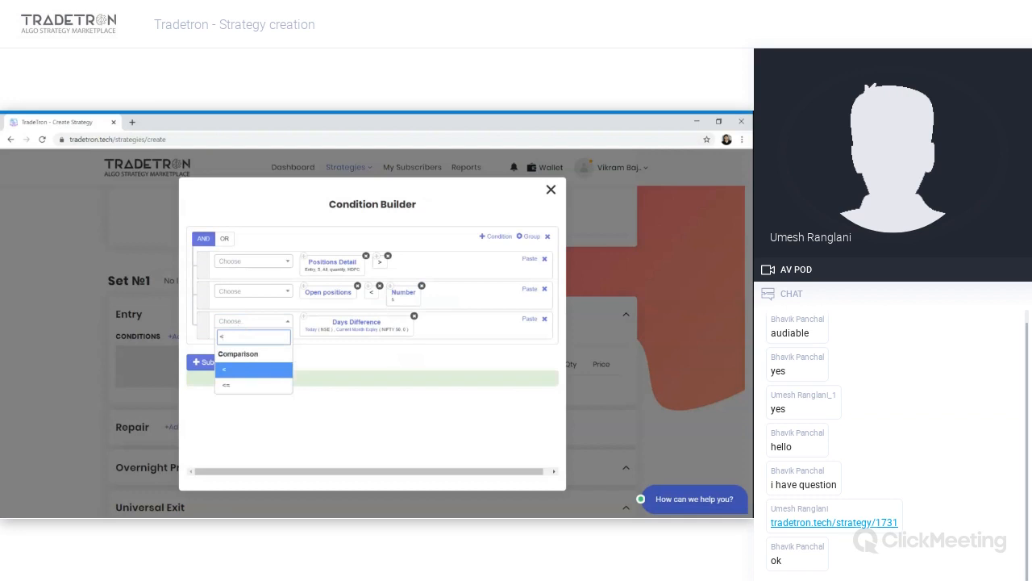
key(Down)
key(Return)
text(num)
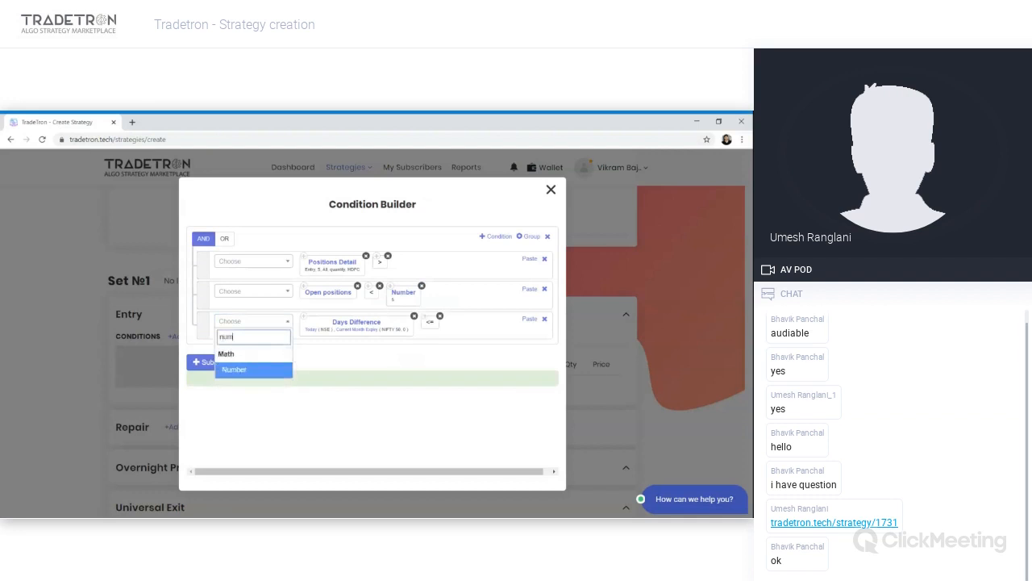
key(Return)
text(4)
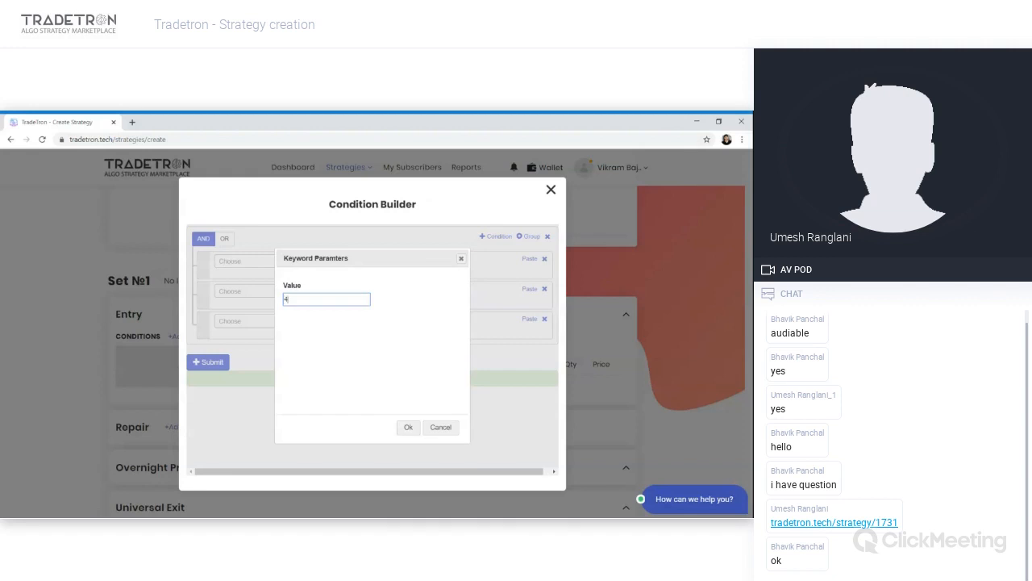
key(Return)
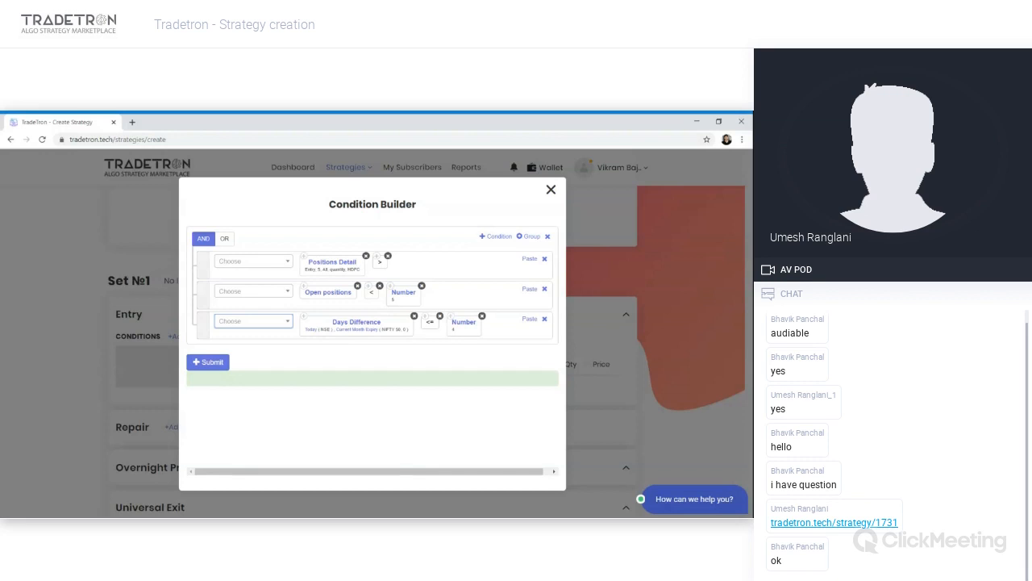
- Add a fourth condition starting with EntryPrice for underlying HDFCBANK
click(492, 237)
click(272, 354)
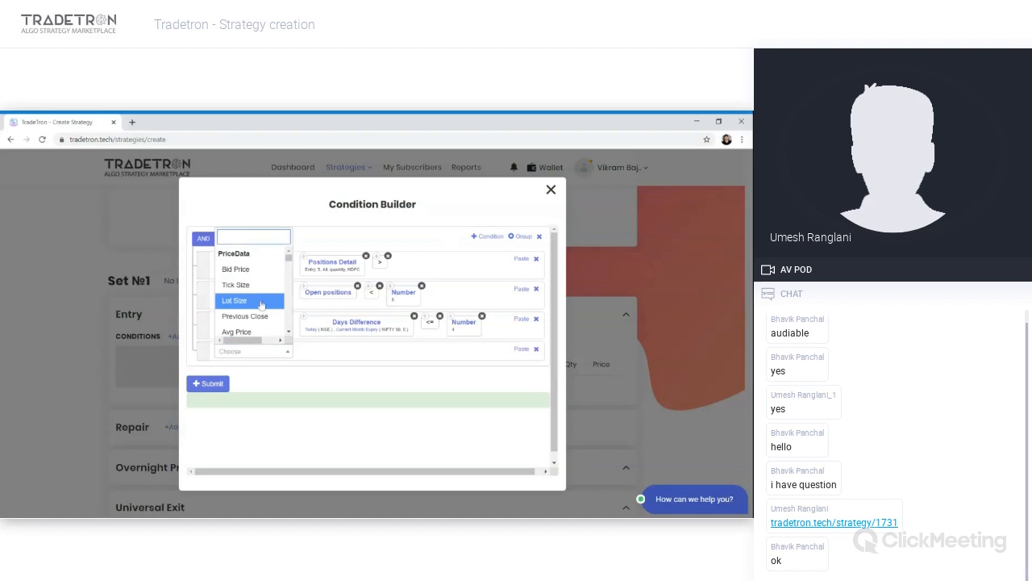
scroll(261, 305, down, 3)
scroll(261, 304, down, 8)
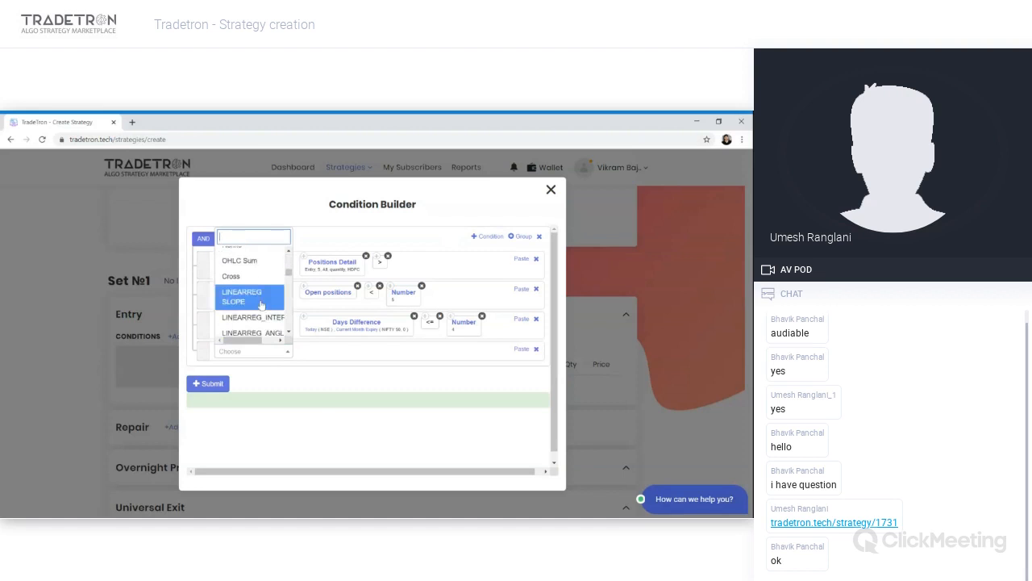
text(entr)
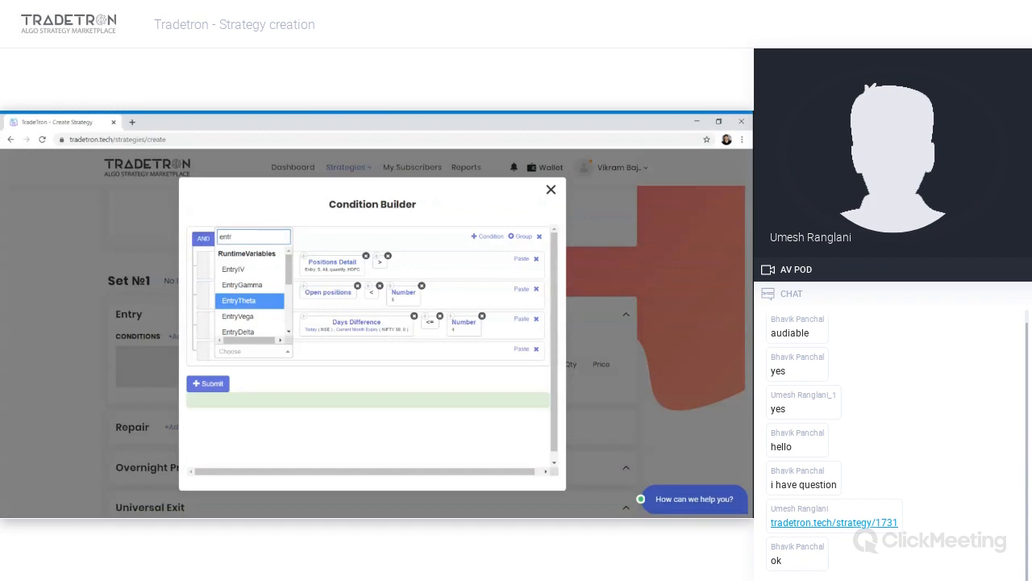
text(p)
key(BackSpace)
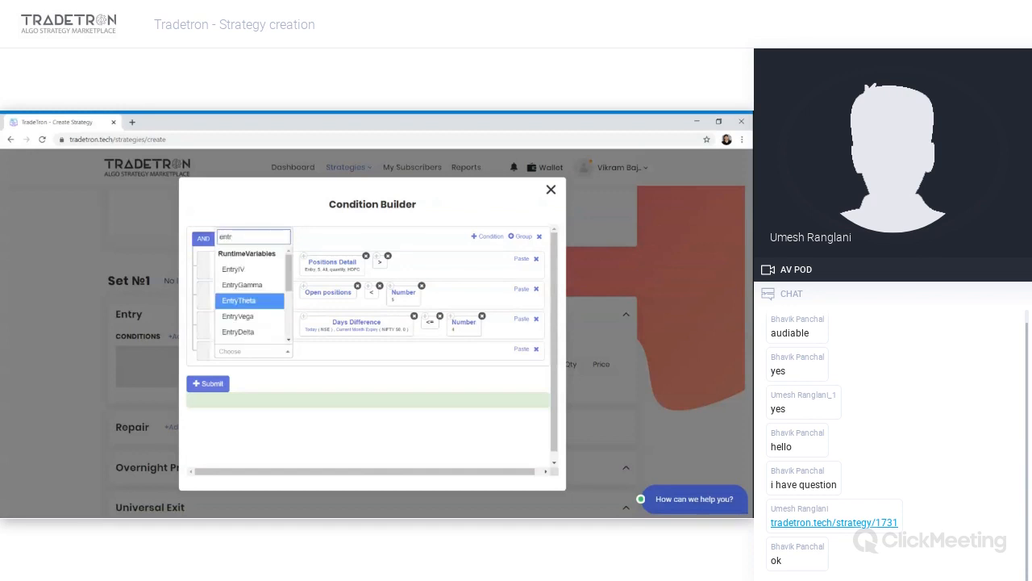
text(ypr)
key(Return)
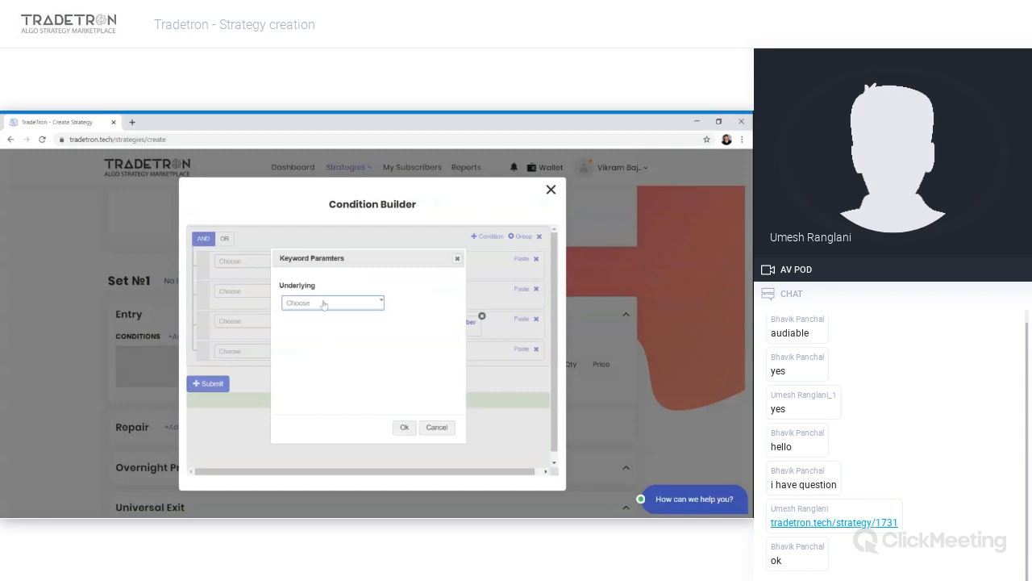
click(323, 304)
text(hdfcb)
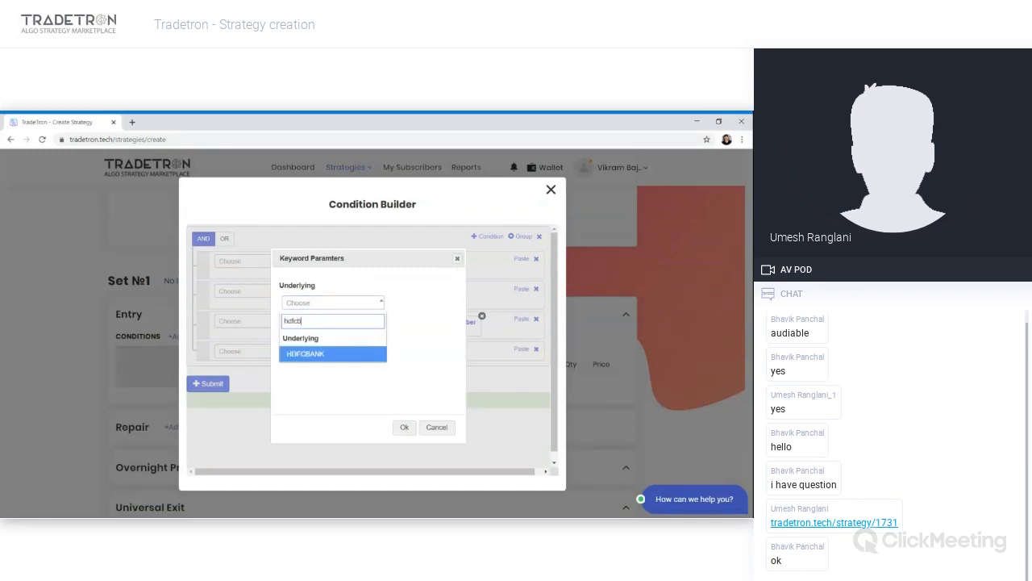
key(Return)
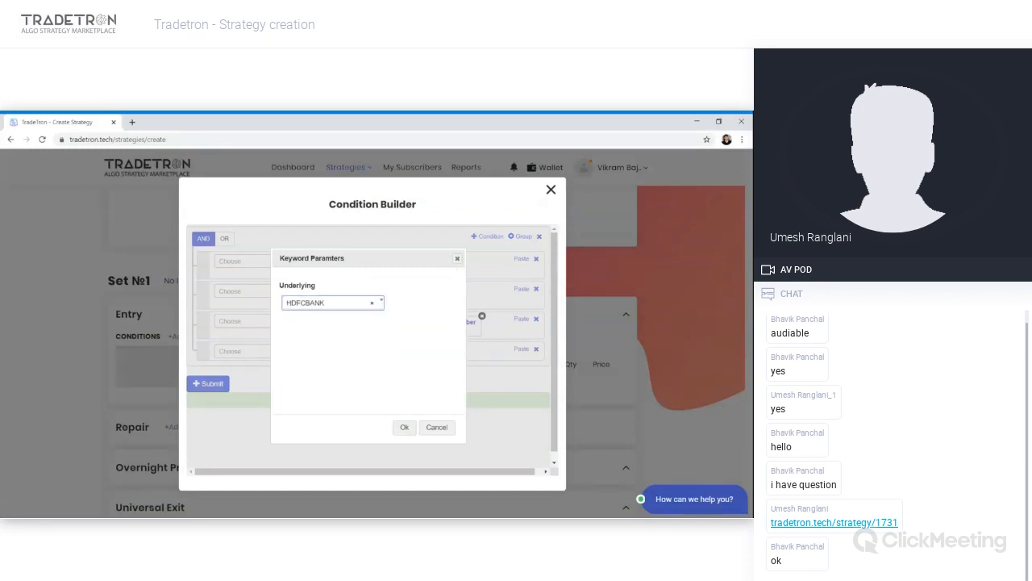
click(407, 430)
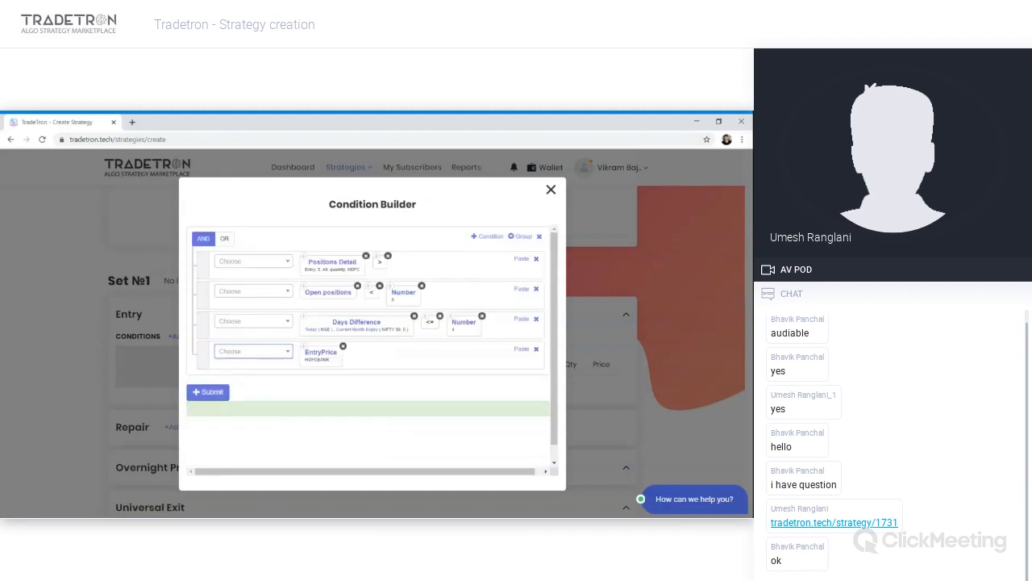
- Append LTP with the Instrument Name instrument after EntryPrice in the fourth condition
click(264, 356)
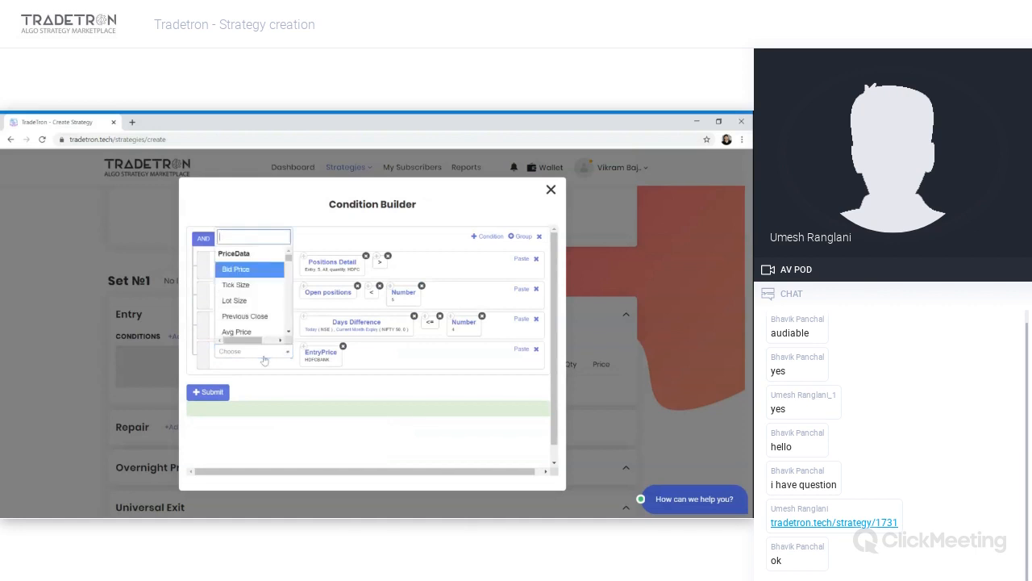
text(>)
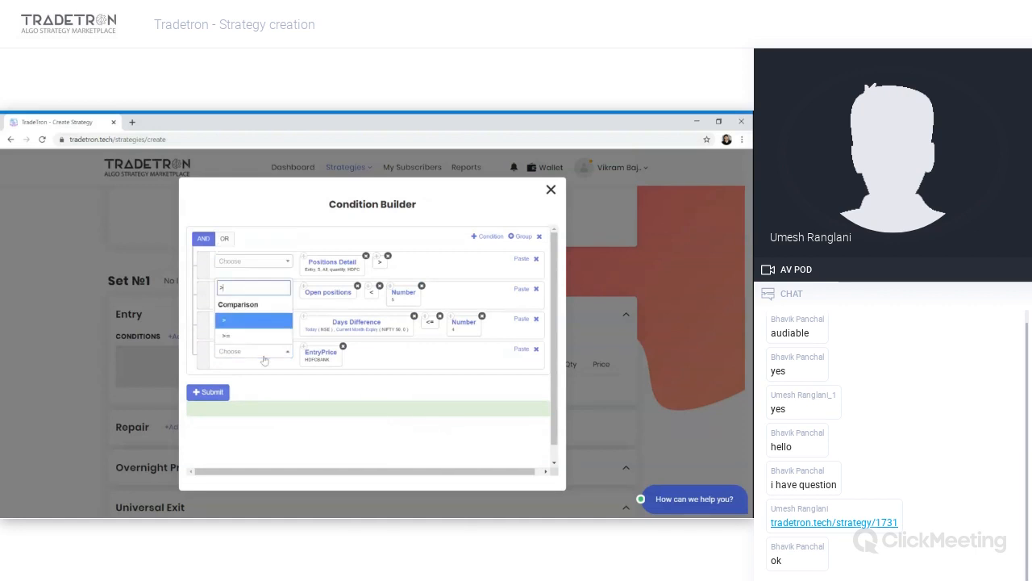
key(BackSpace)
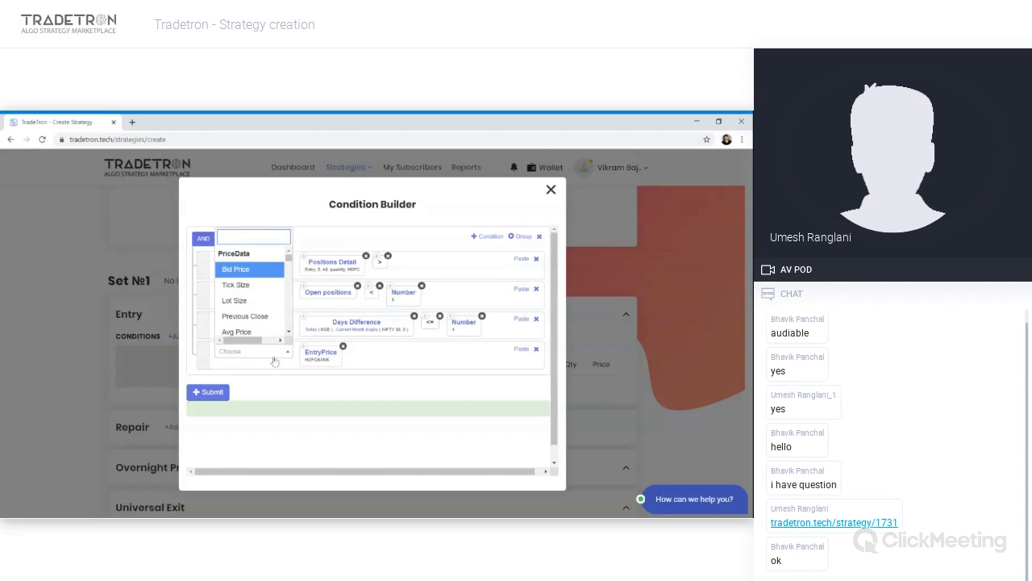
text(ltp)
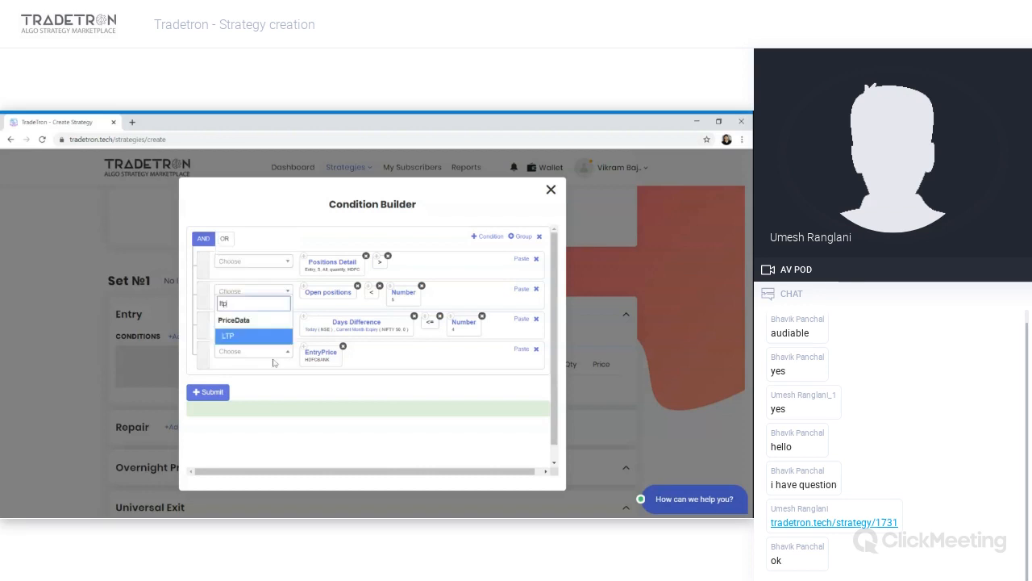
key(Return)
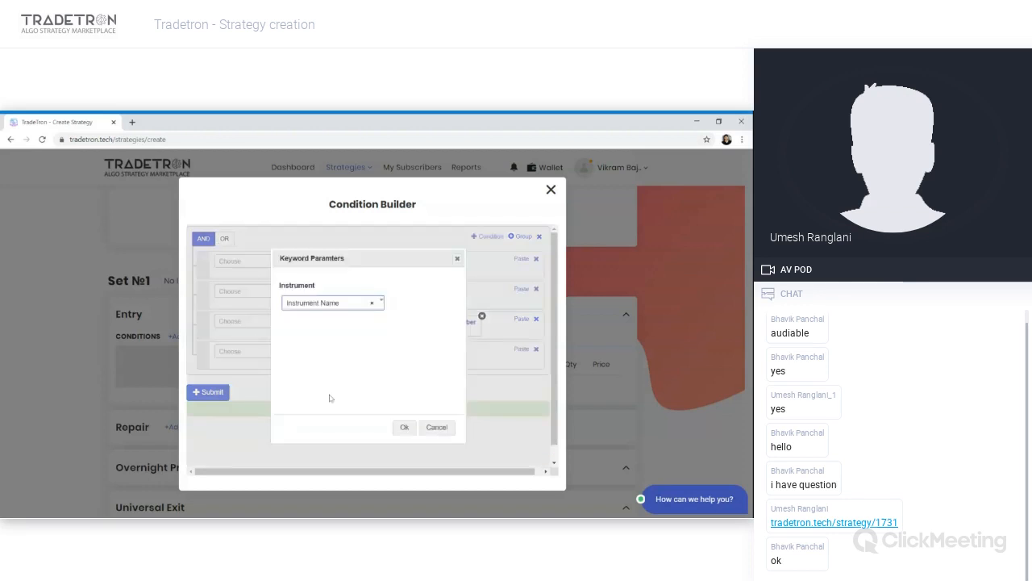
click(336, 307)
click(336, 311)
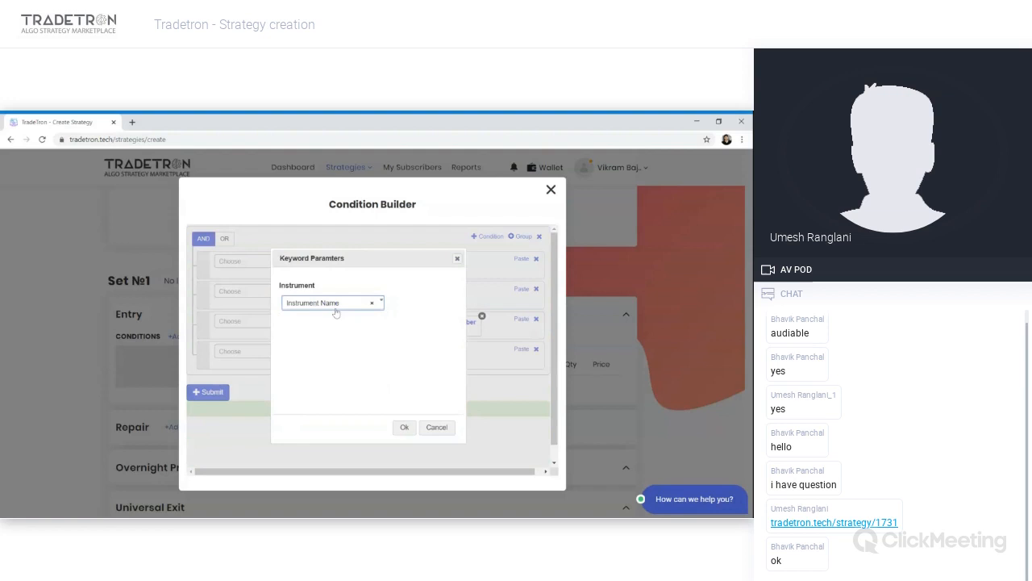
click(404, 426)
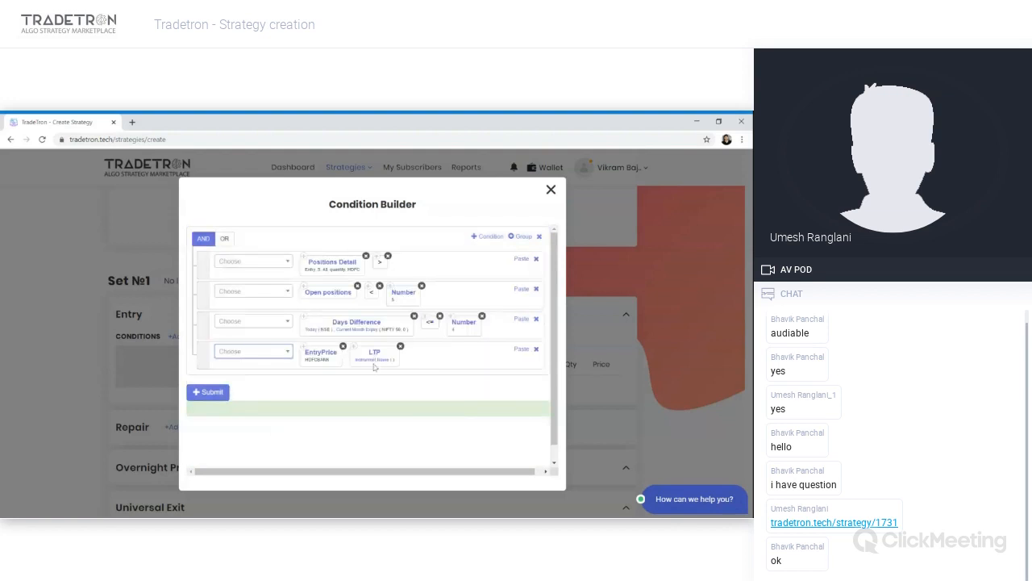
- Set the LTP instrument in the fourth condition to NSE exchange with HDFCBANK underlying
click(374, 360)
click(227, 298)
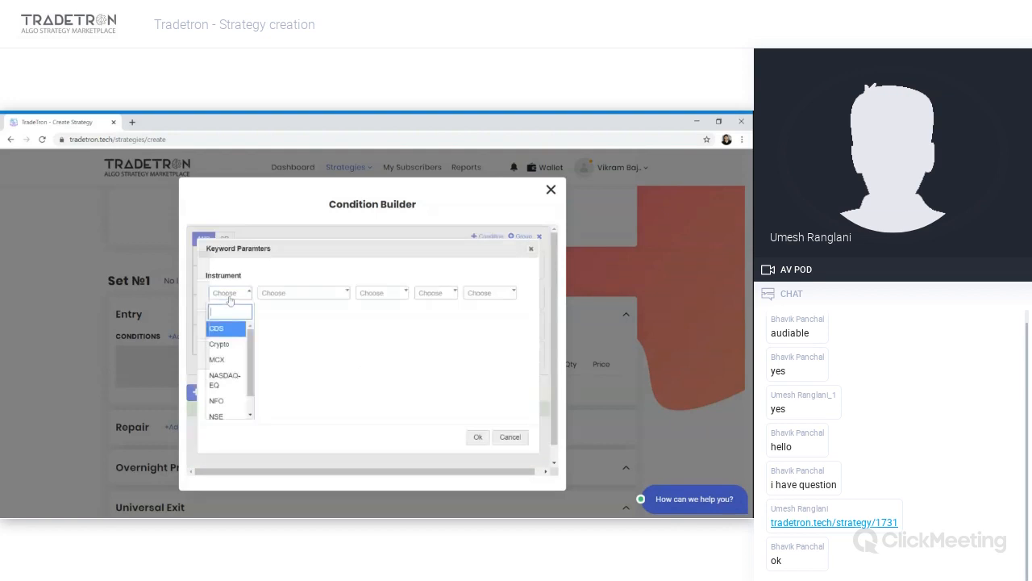
text(nse)
key(Return)
click(284, 296)
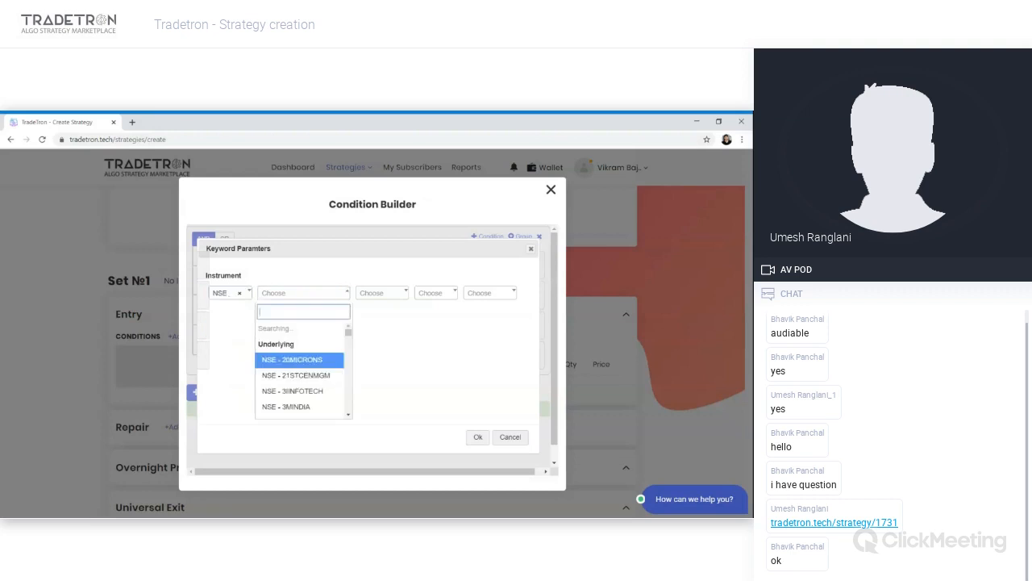
text(hdfc)
key(Down)
key(Down)
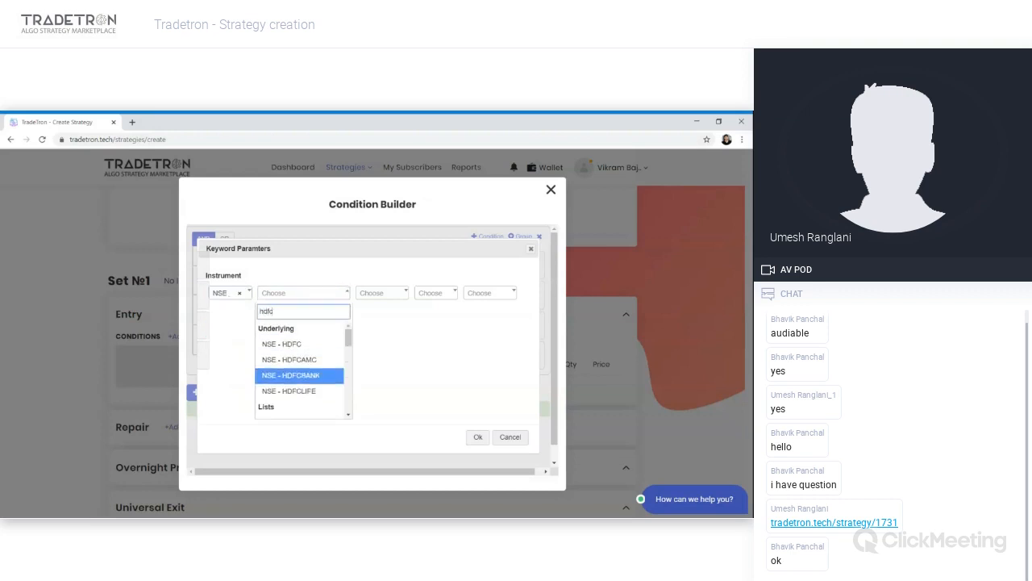
key(Return)
key(Tab)
key(Tab)
key(Tab)
key(Tab)
key(Return)
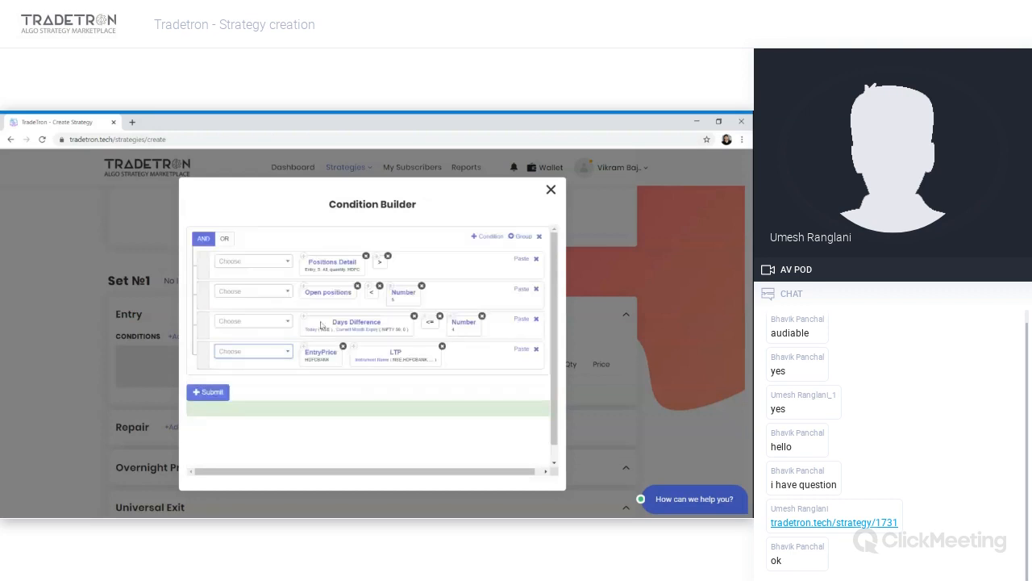
- Reorder the fourth condition so LTP comes first, followed by a > operator and then EntryPrice
drag(371, 358, 308, 355)
click(272, 353)
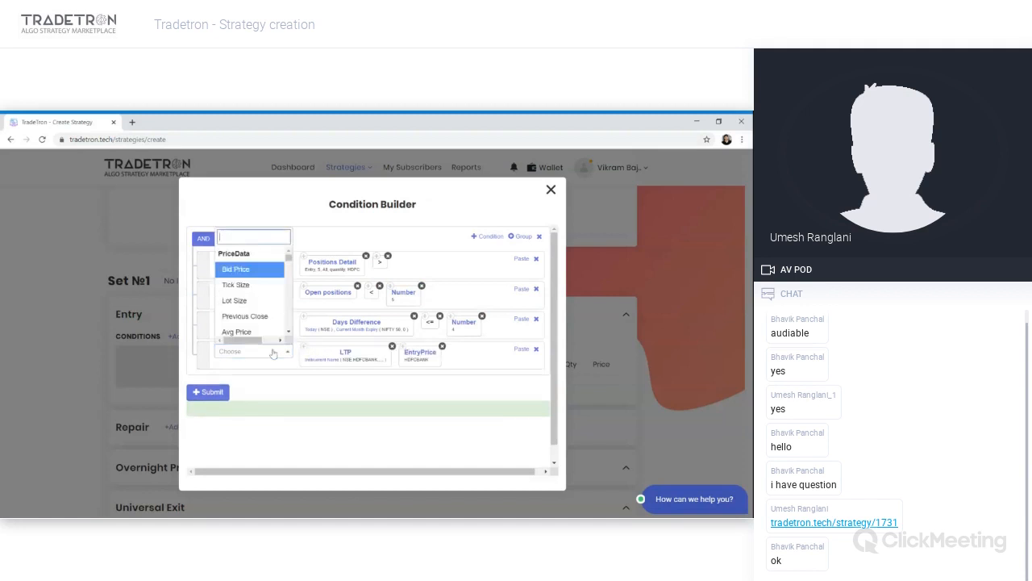
text(>)
key(Return)
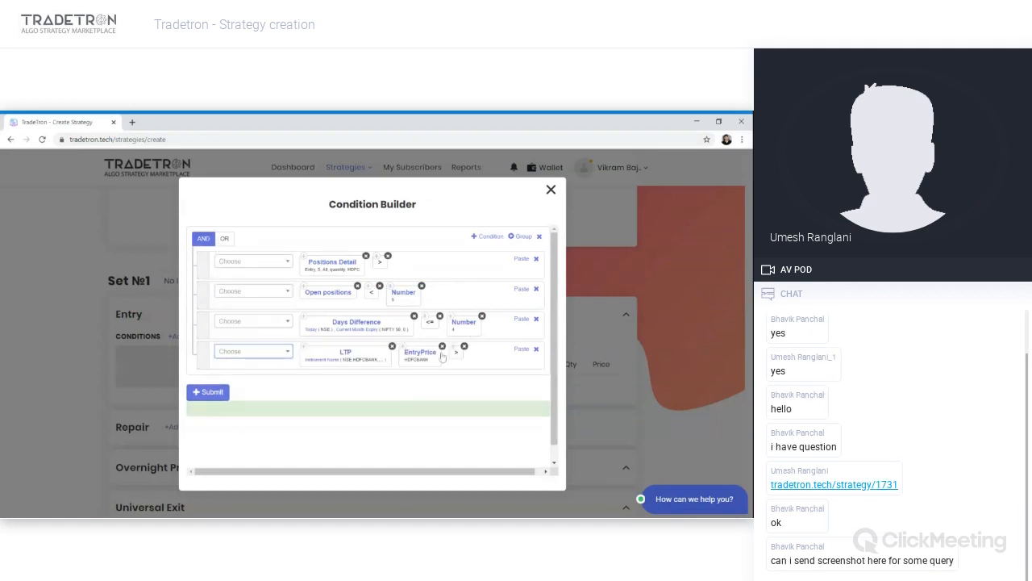
drag(456, 351, 407, 352)
- Append a + operator and a Number with value 100 after EntryPrice in the fourth condition
click(277, 356)
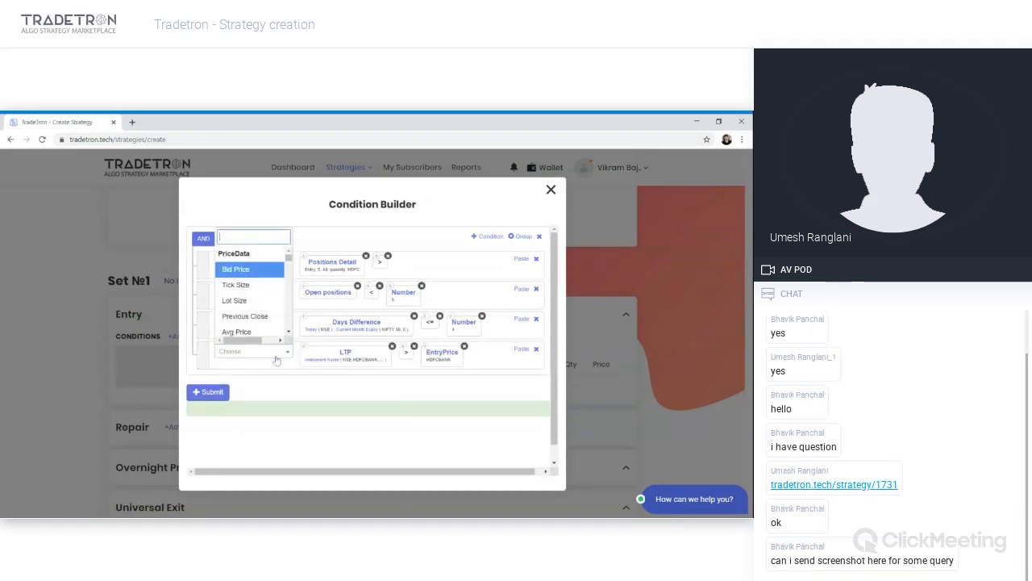
text(+)
key(Down)
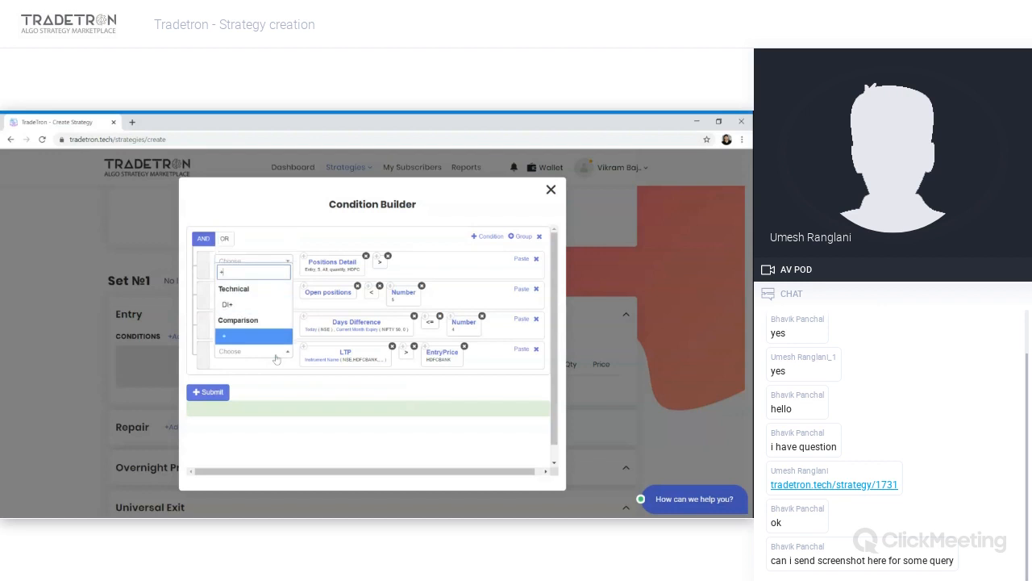
key(Return)
click(253, 291)
text(numbe)
key(Return)
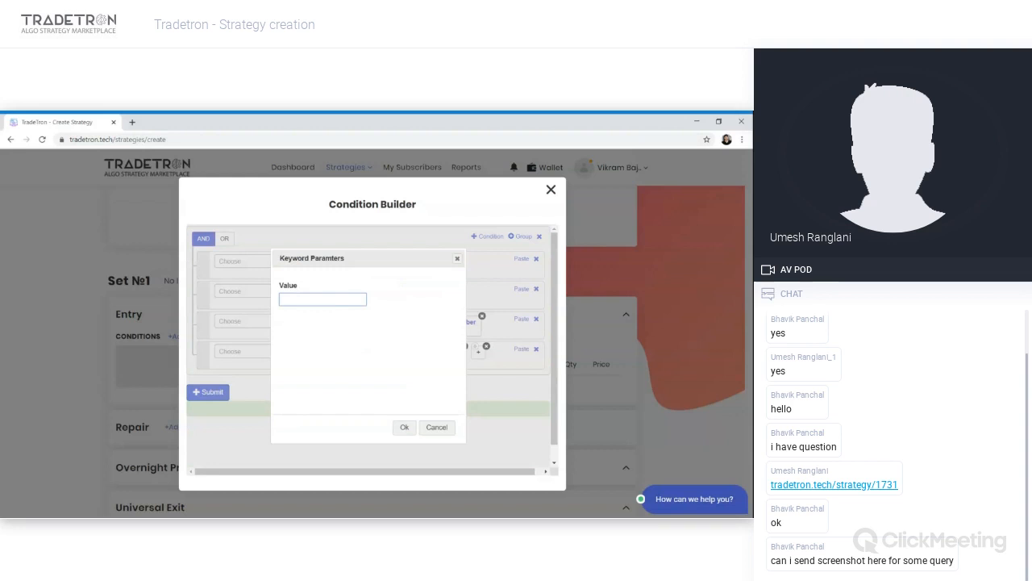
text(100)
click(398, 426)
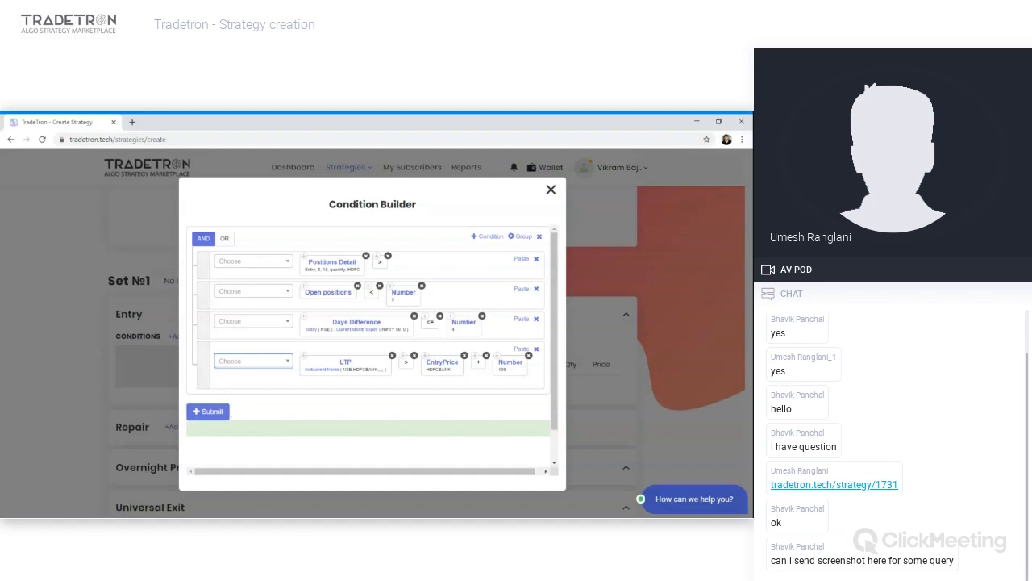
key(alt+Tab)
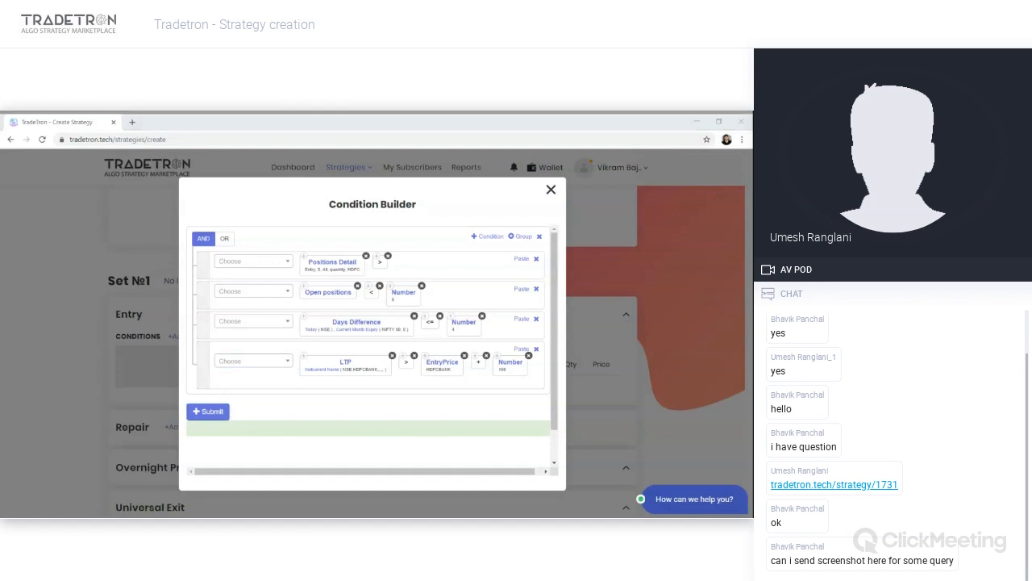
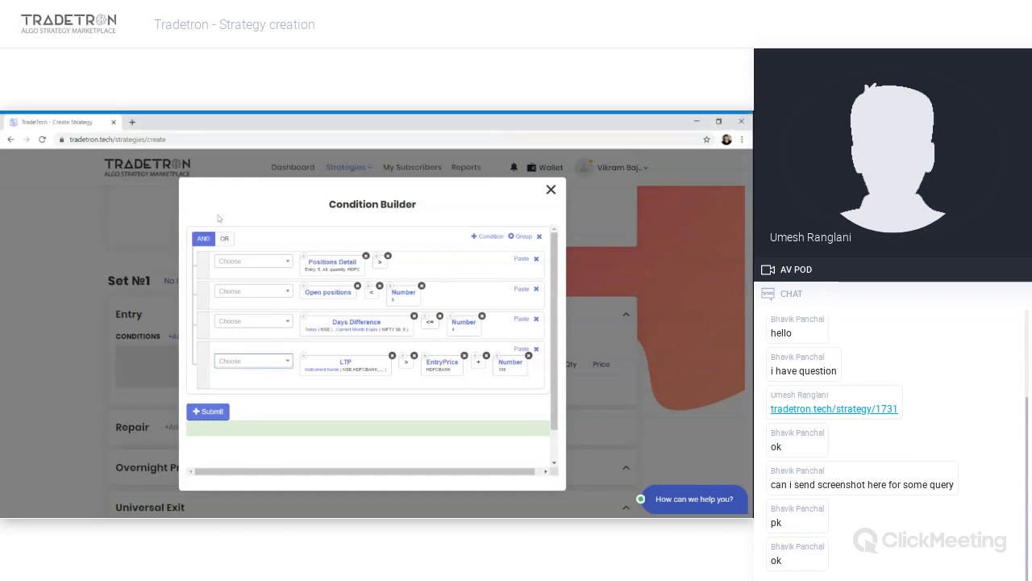
- Open the Tradetron keywords reference page at tradetron.tech/html-view/keywords in the current tab
click(196, 140)
click(197, 140)
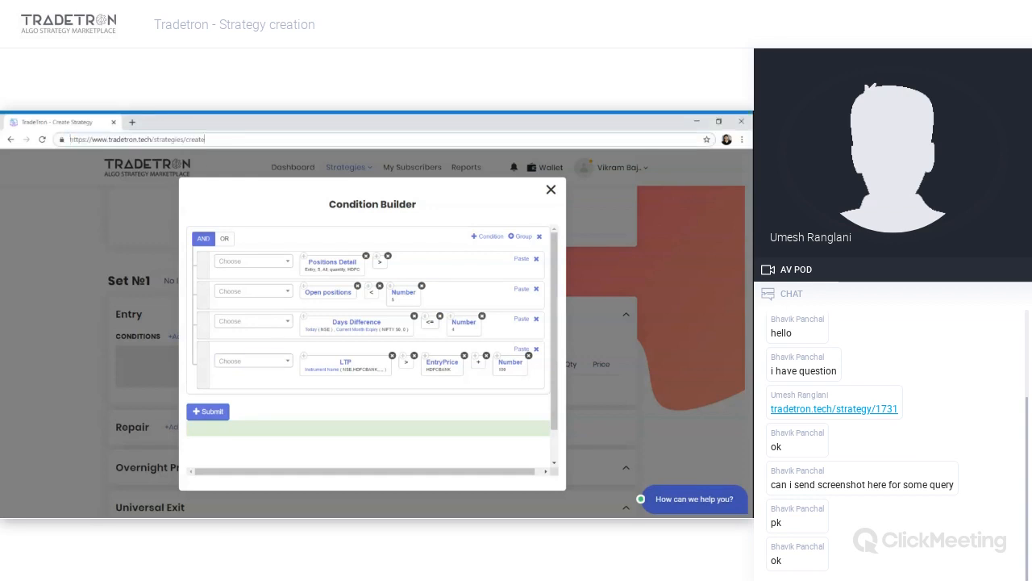
key(BackSpace)
key(BackSpace)
key(BackSpace)
key(BackSpace)
key(BackSpace)
key(BackSpace)
key(BackSpace)
key(BackSpace)
key(BackSpace)
key(BackSpace)
key(BackSpace)
key(BackSpace)
key(BackSpace)
key(BackSpace)
key(BackSpace)
key(BackSpace)
key(BackSpace)
text(ht)
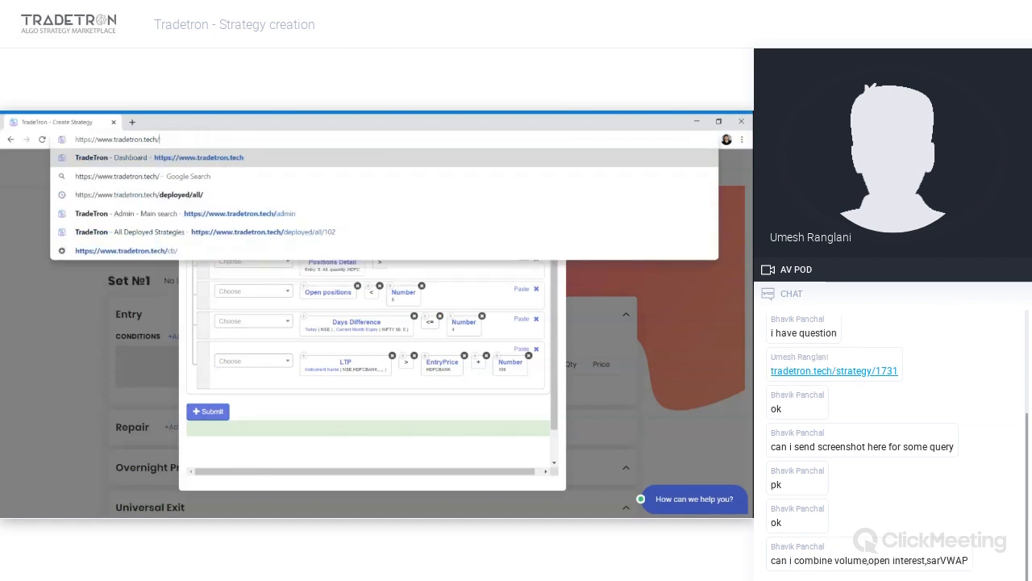
text(ml)
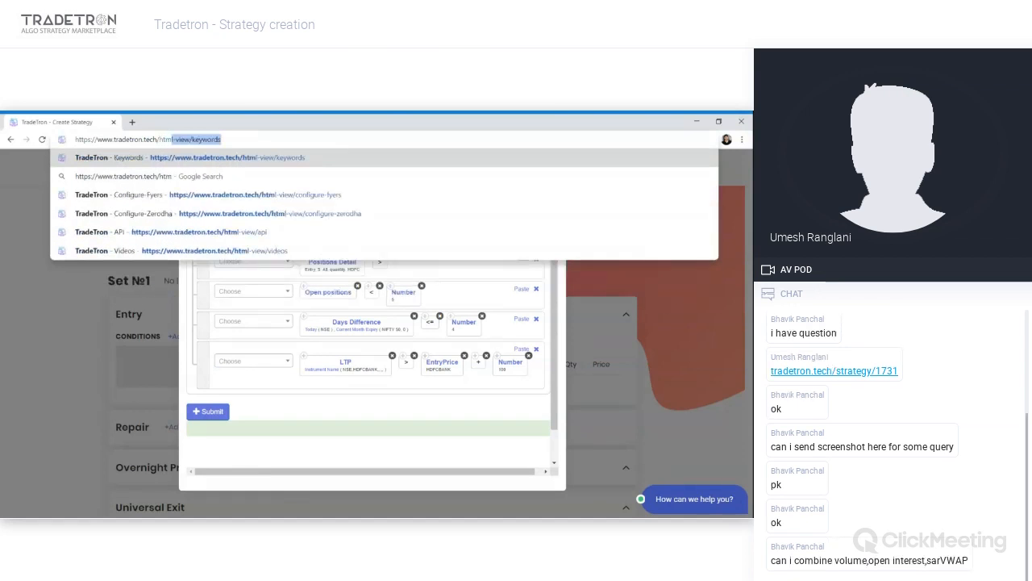
key(Return)
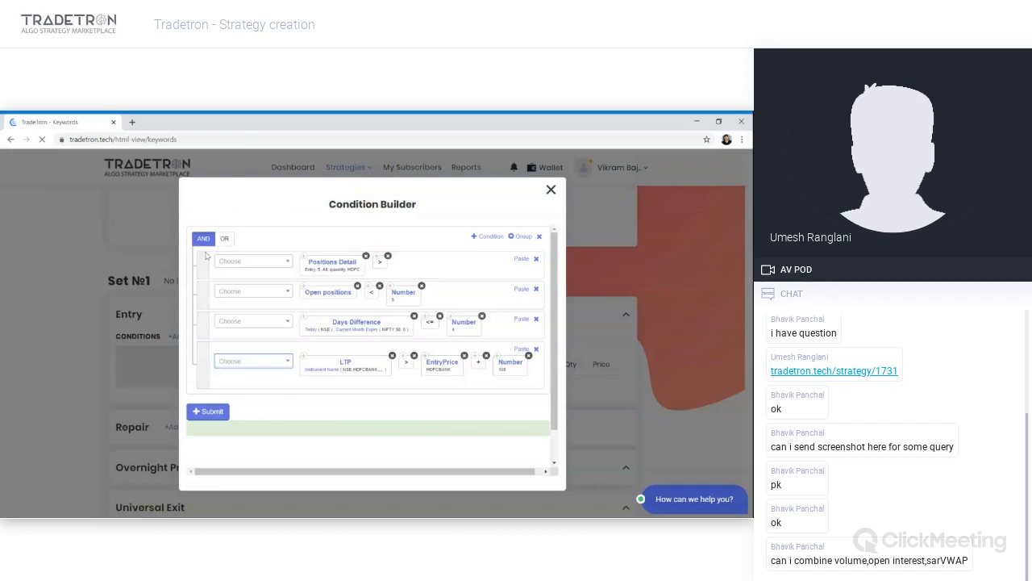
- Scroll through the keywords reference table to examine the available keywords, their inputs and outputs
scroll(203, 241, down, 3)
scroll(223, 313, down, 1)
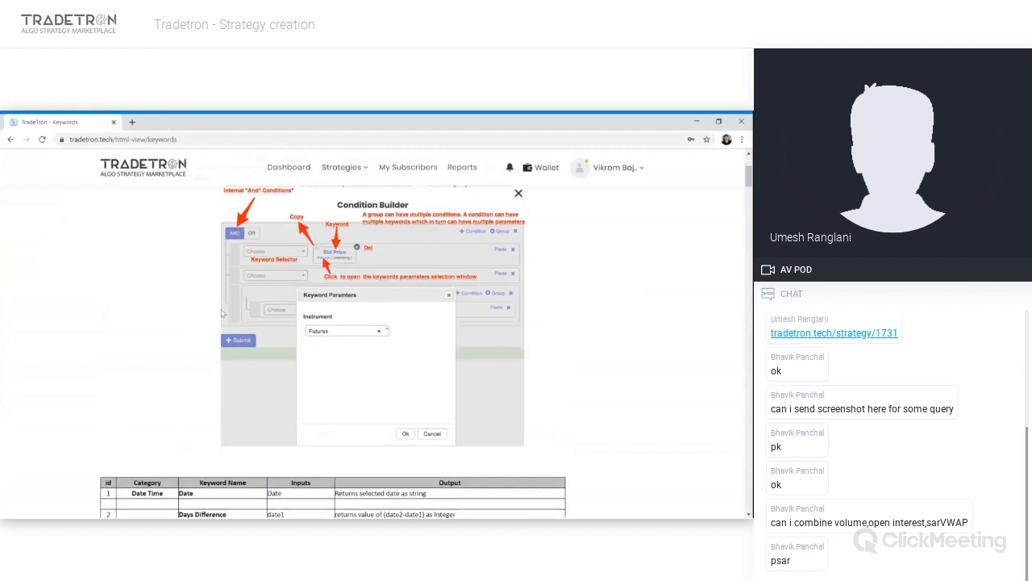
scroll(223, 313, down, 8)
scroll(333, 352, down, 1)
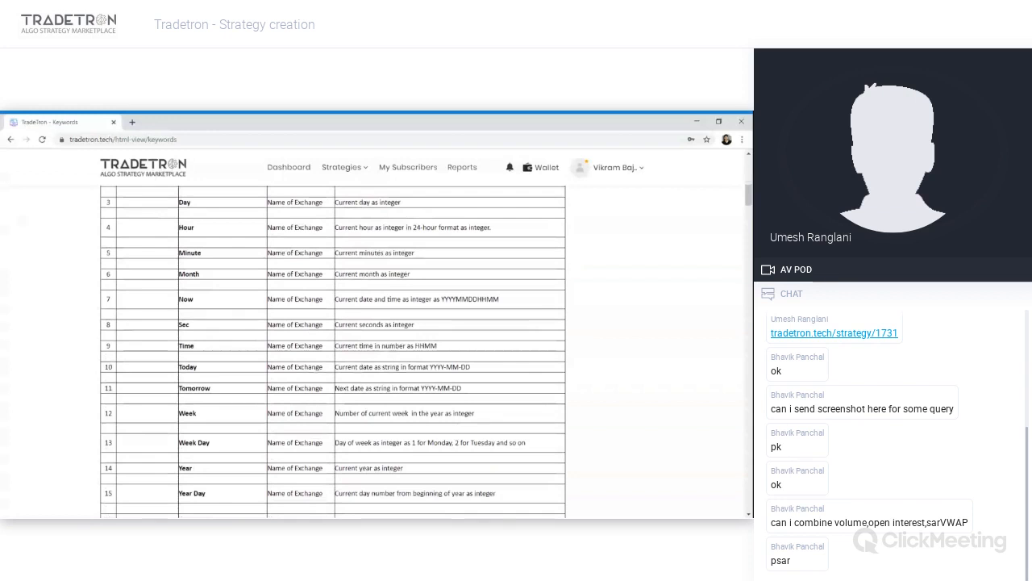
scroll(332, 352, down, 15)
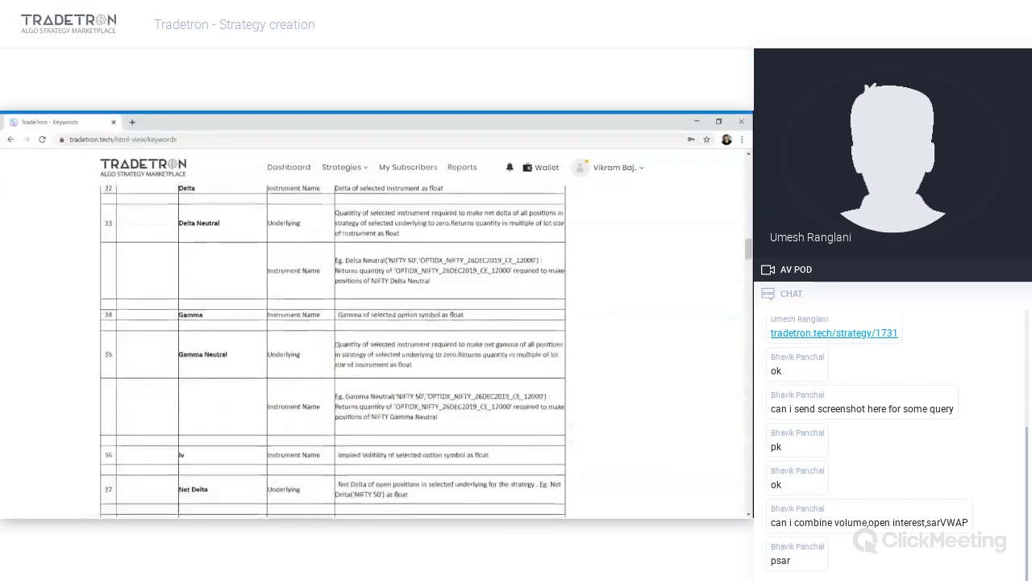
scroll(332, 352, down, 5)
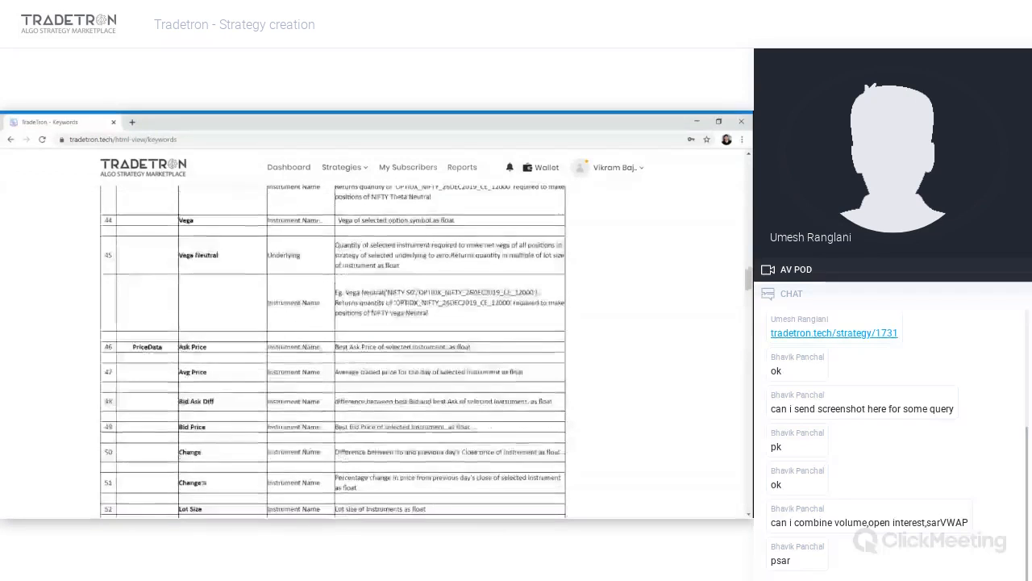
scroll(333, 352, down, 1)
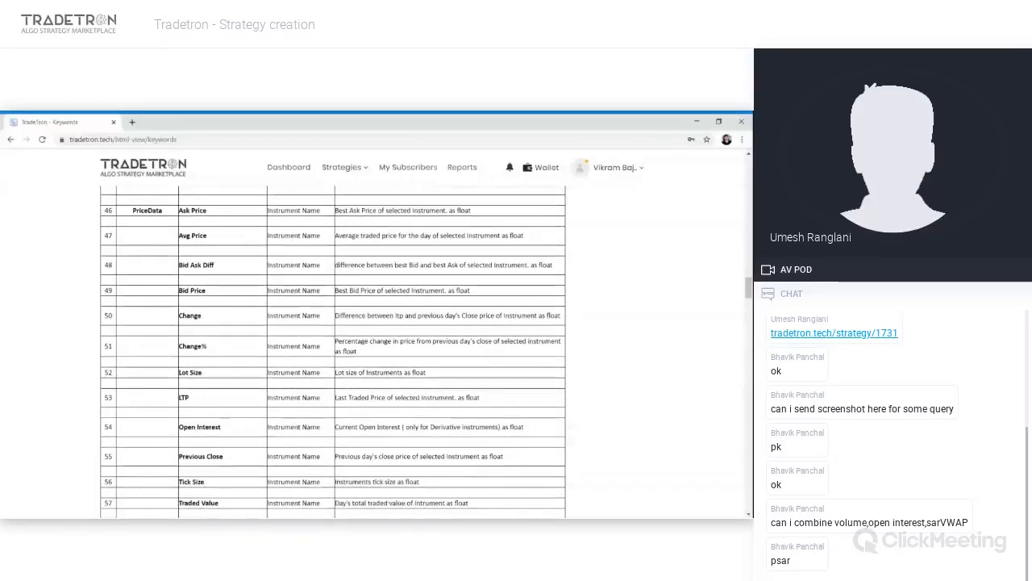
scroll(358, 413, down, 10)
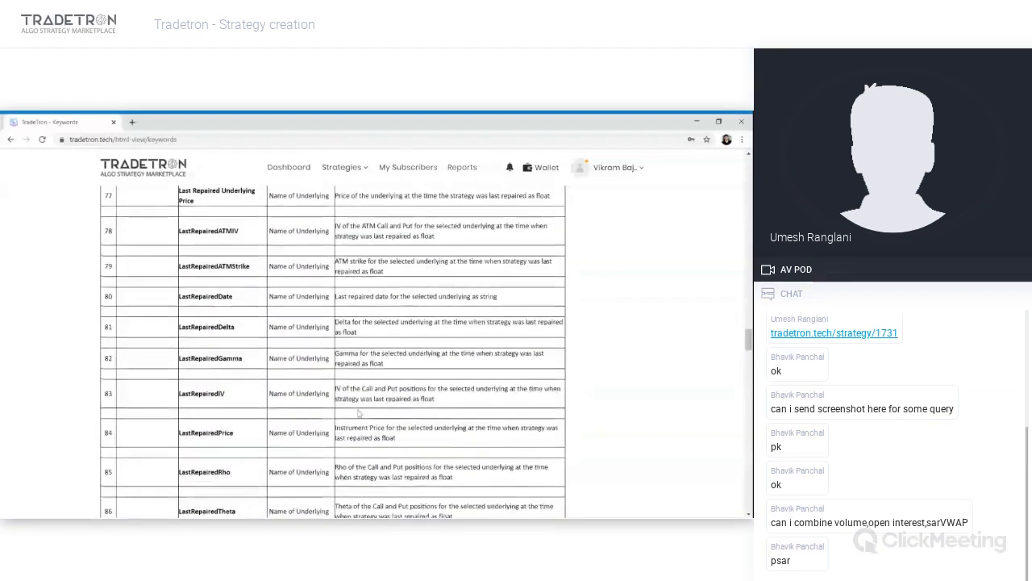
scroll(359, 413, down, 4)
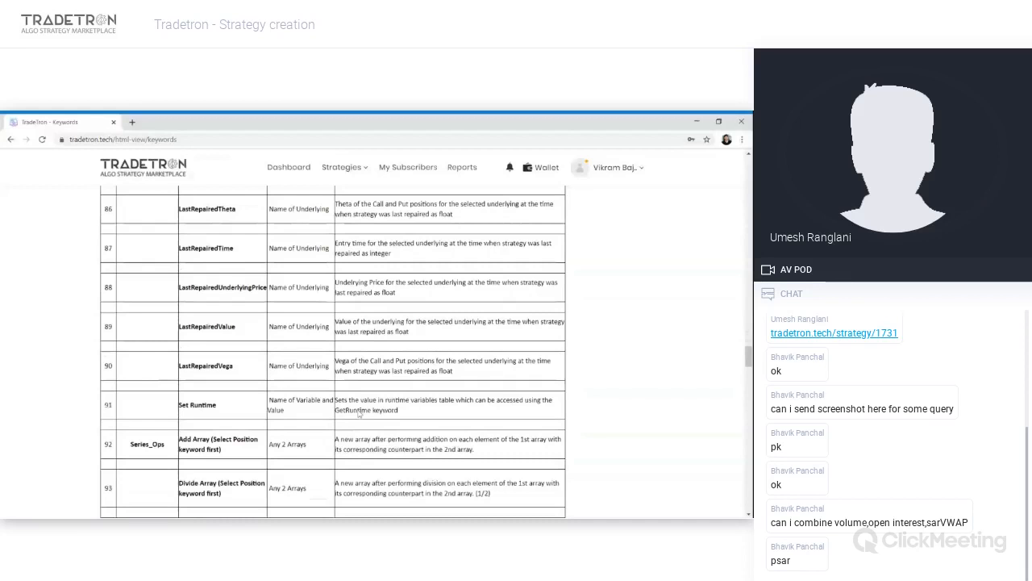
scroll(359, 413, down, 10)
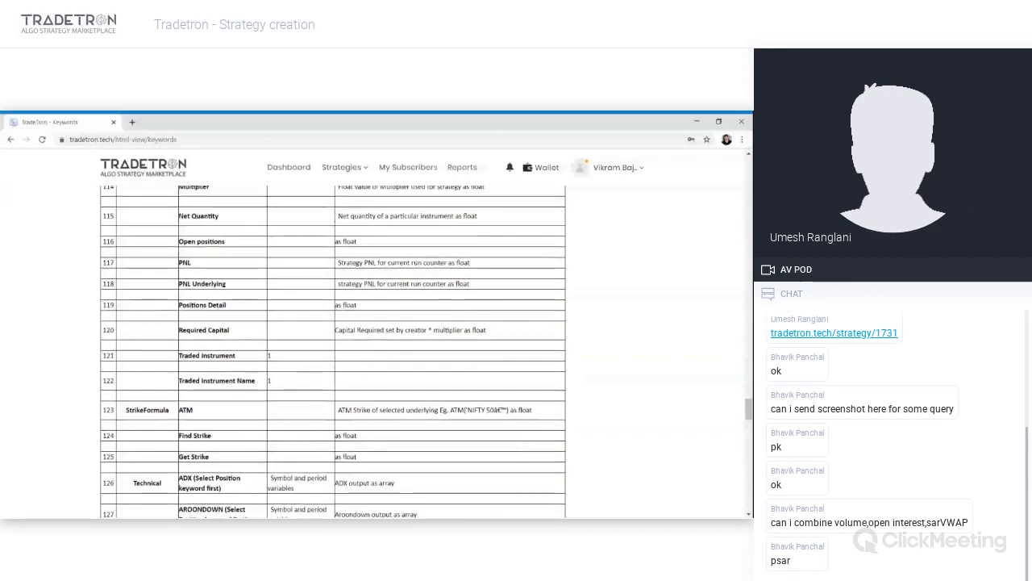
scroll(359, 351, down, 3)
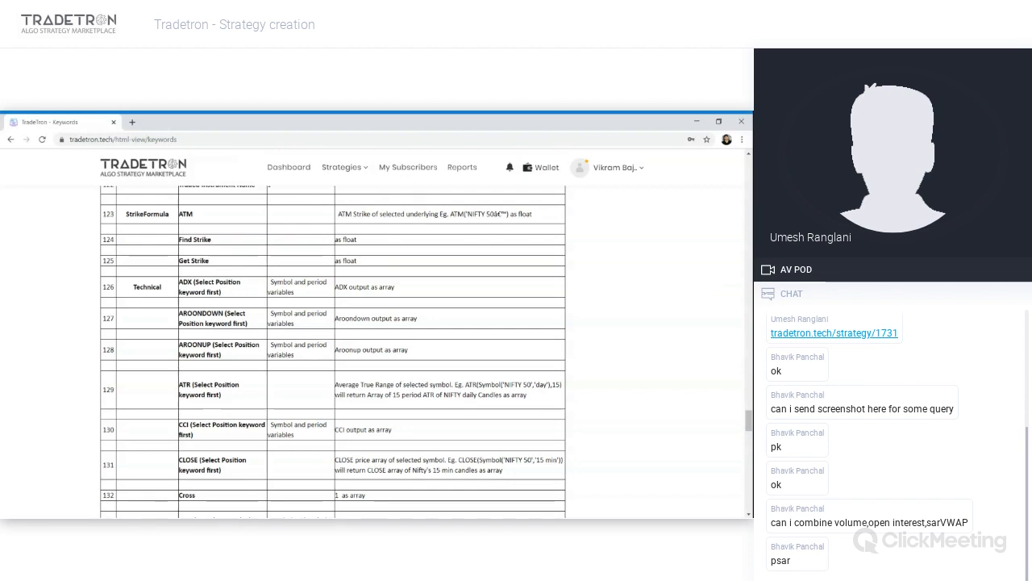
drag(196, 240, 181, 244)
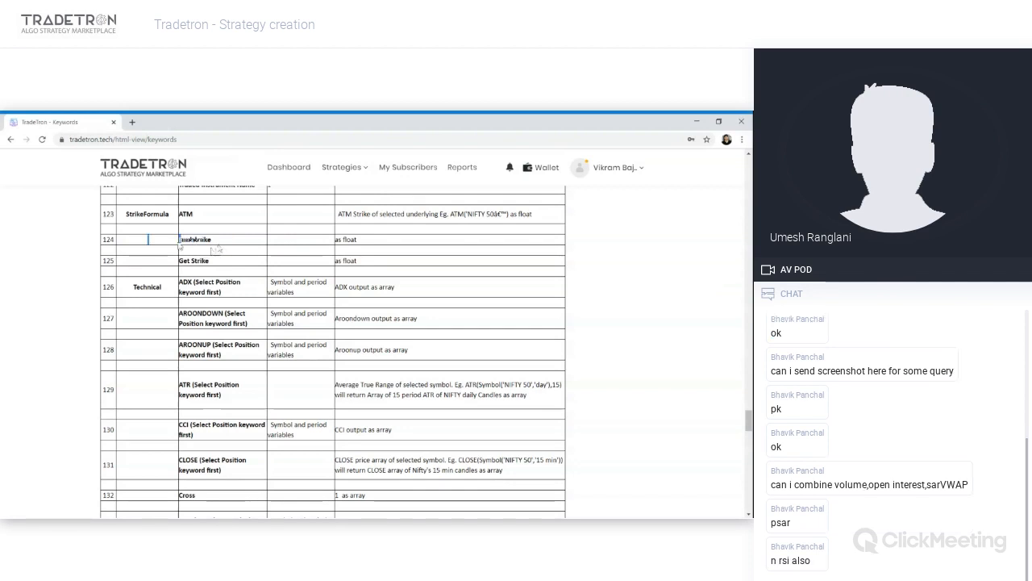
click(218, 250)
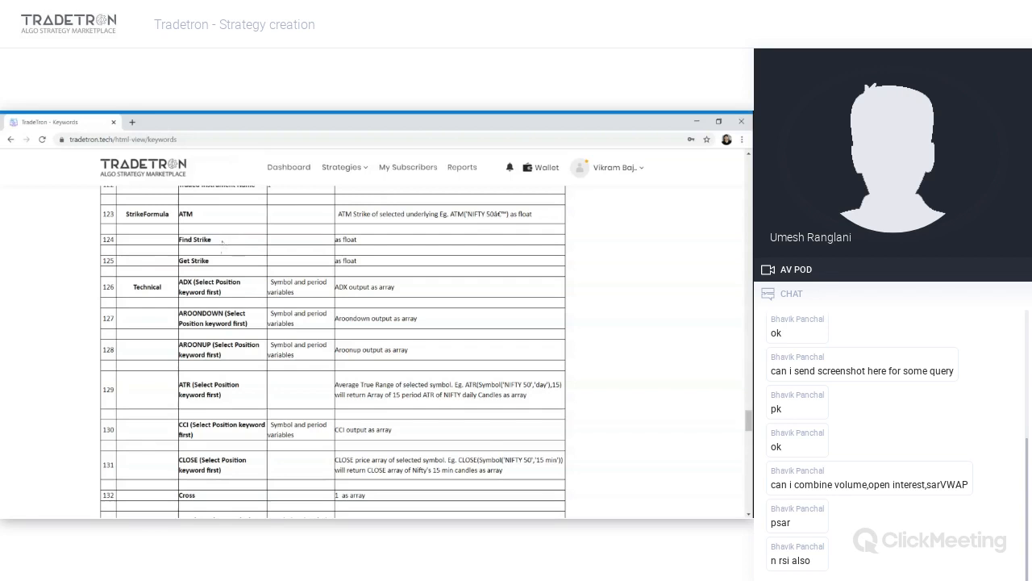
mouse_move(204, 239)
mouse_down()
mouse_move(218, 239)
mouse_move(188, 240)
mouse_up()
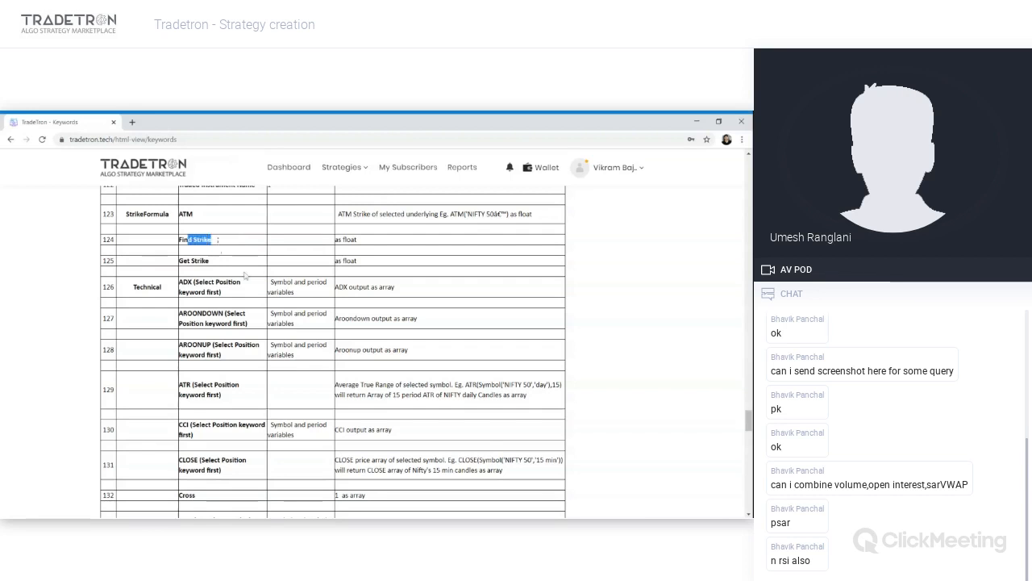
scroll(239, 358, down, 1)
scroll(239, 358, down, 5)
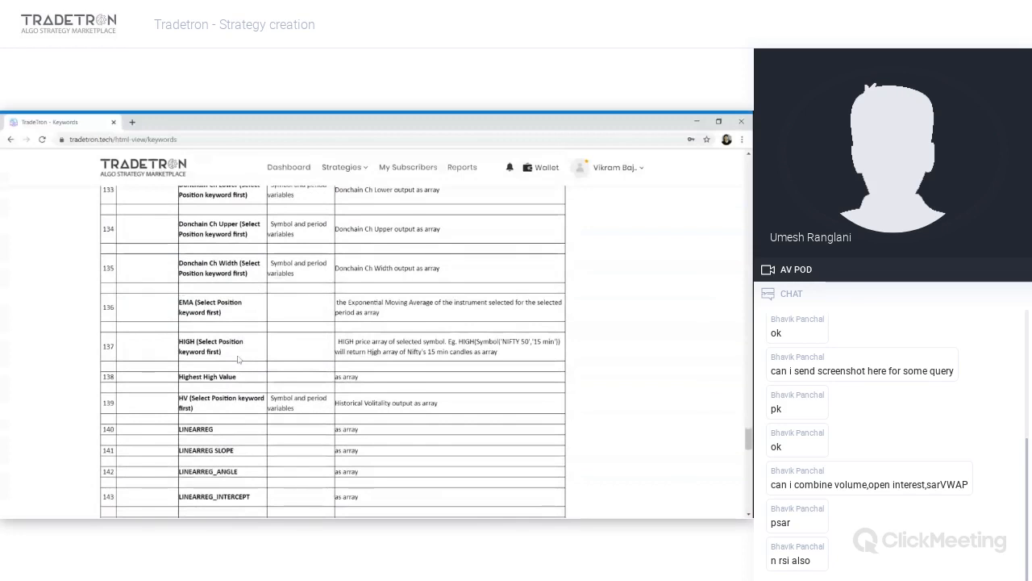
scroll(239, 360, down, 10)
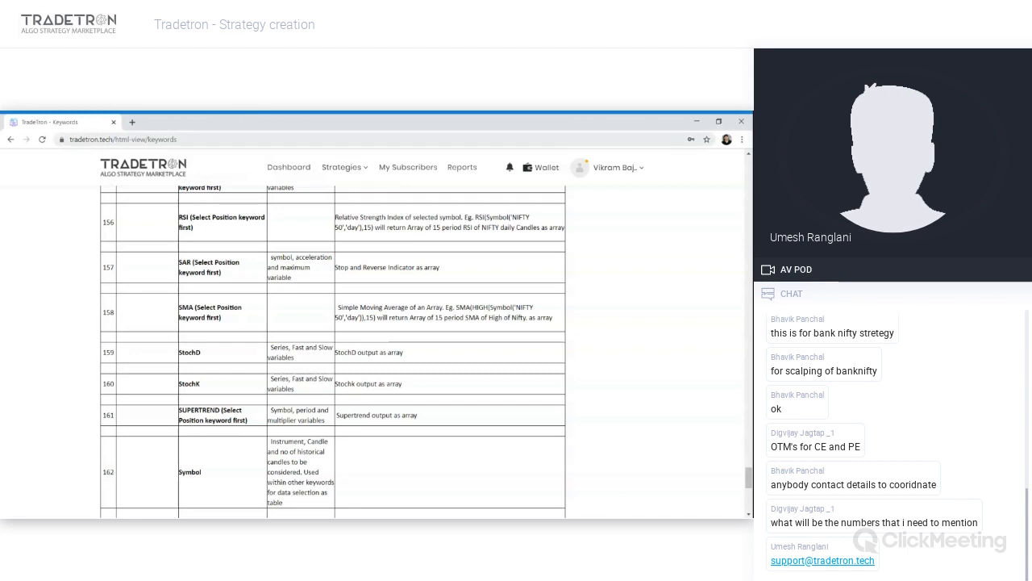
- Return to the dashboard and start a new strategy from the Strategies Create option
click(119, 141)
click(118, 141)
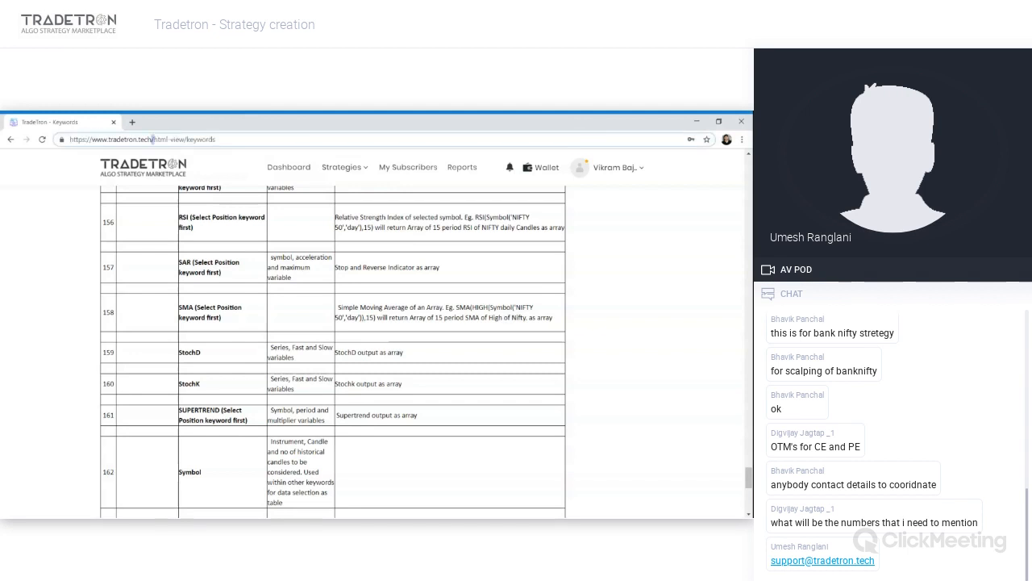
drag(153, 140, 271, 152)
key(BackSpace)
key(Return)
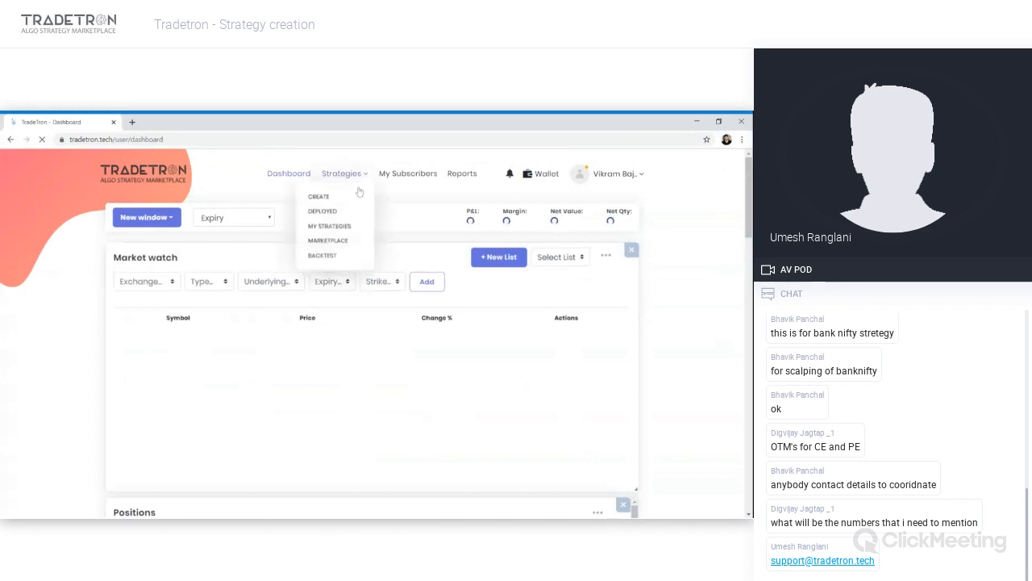
click(341, 173)
click(319, 199)
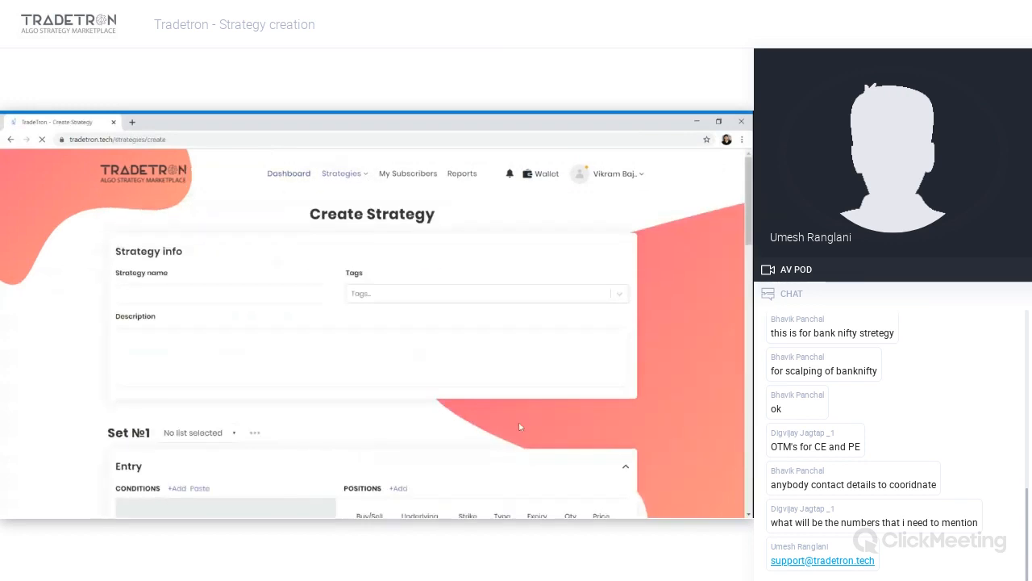
- Open the Position builder for a new entry position and set its underlying to NIFTY 50
scroll(519, 426, down, 2)
click(399, 274)
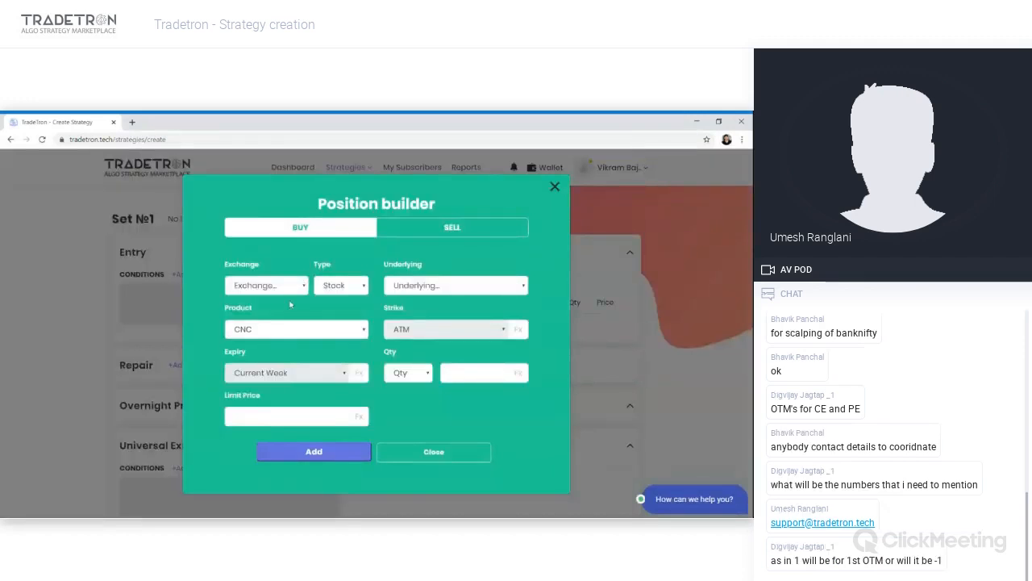
click(446, 289)
text(ni)
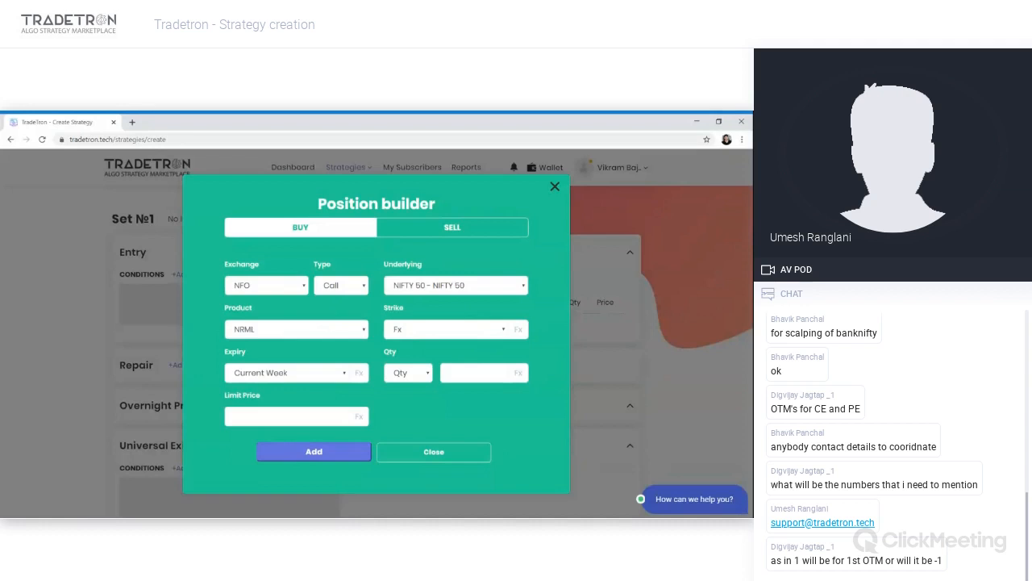
- Open the strike's formula builder and choose the ATM keyword under StrikeFormula
click(520, 336)
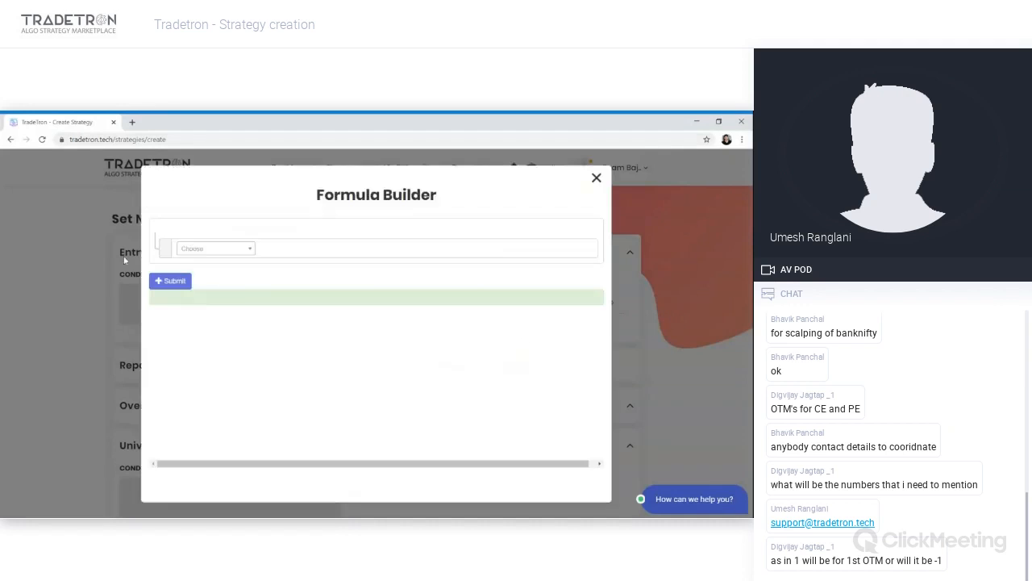
click(208, 250)
text(atm)
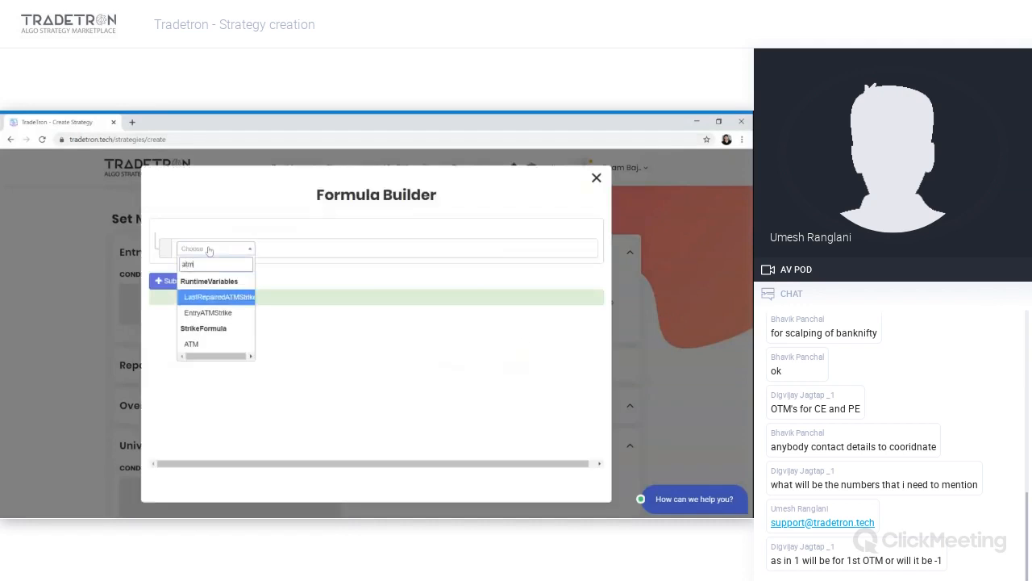
click(193, 344)
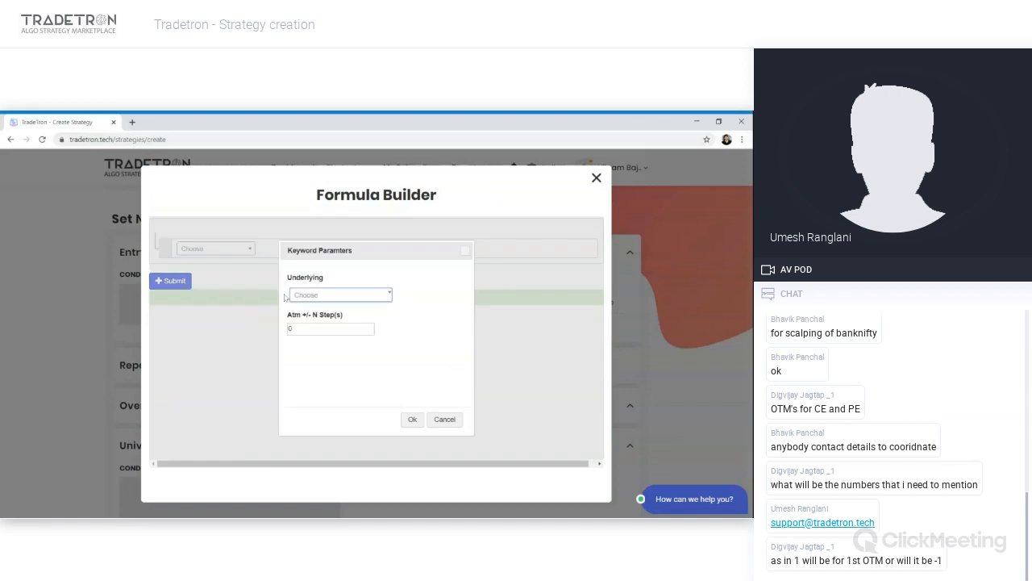
- Set the ATM keyword's underlying to NIFTY 50 and its Atm +/- N steps to -2
click(303, 299)
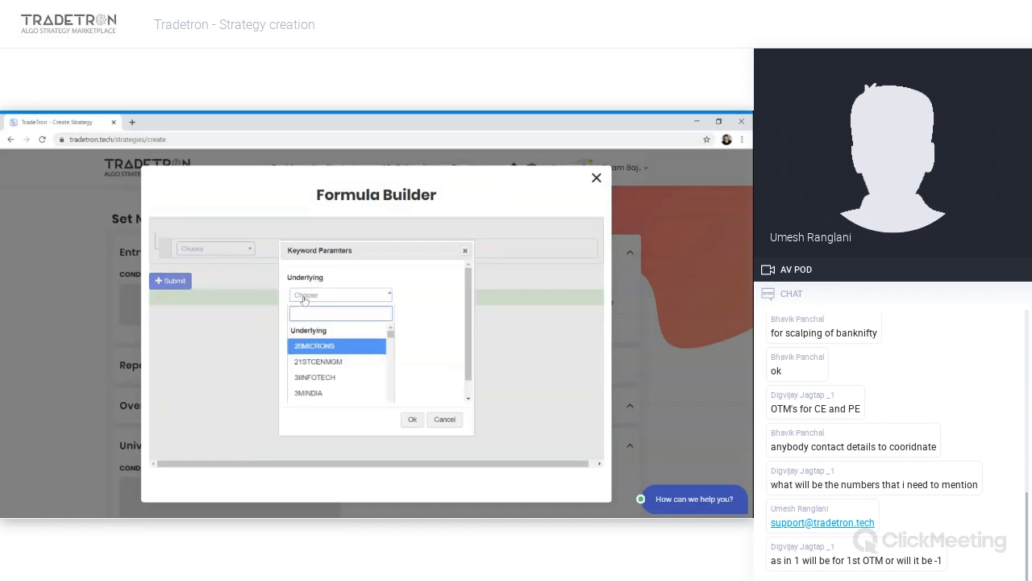
text(nifty)
key(Return)
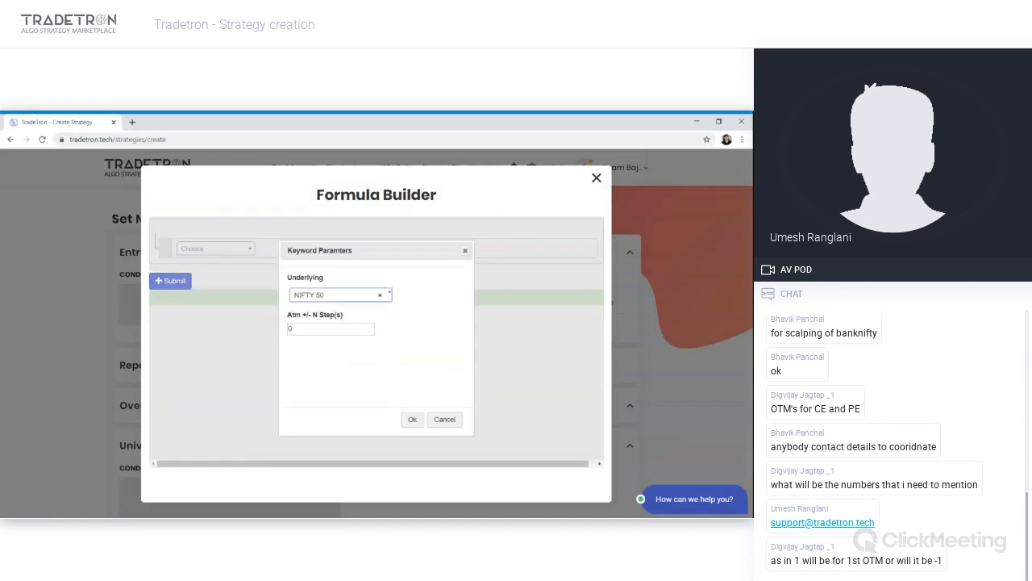
key(Tab)
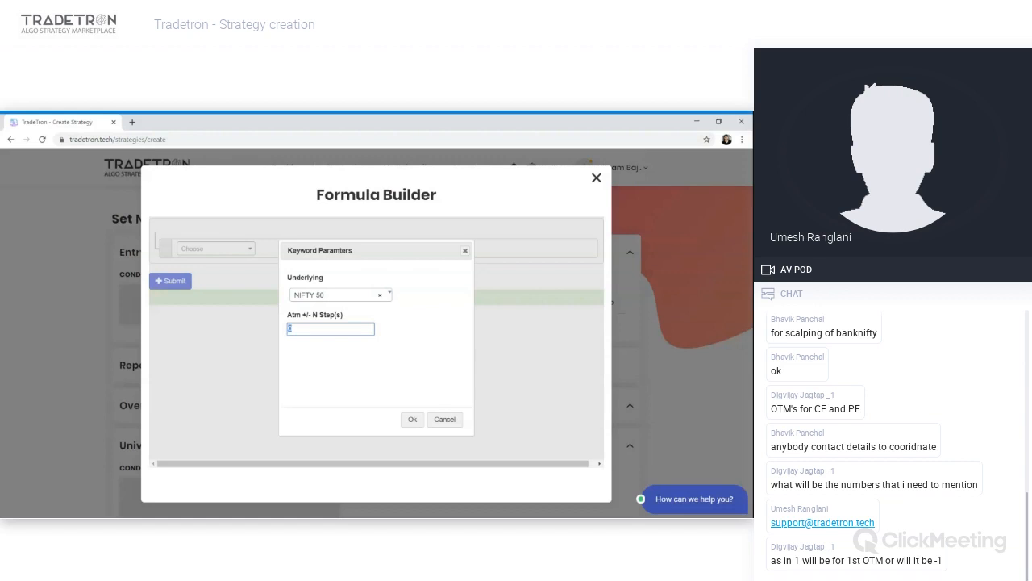
text(1)
text(2)
key(BackSpace)
text(3)
key(BackSpace)
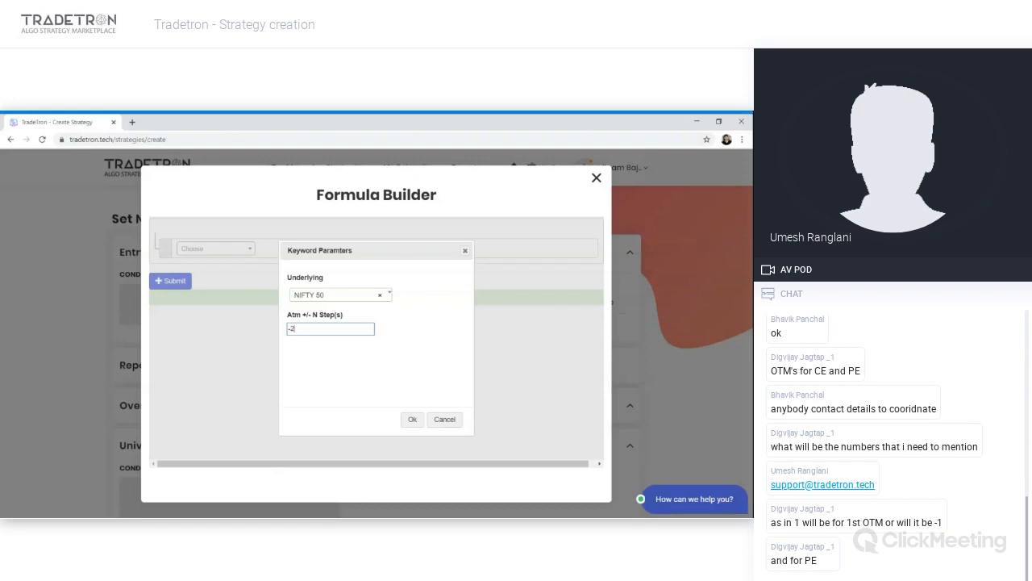
click(353, 376)
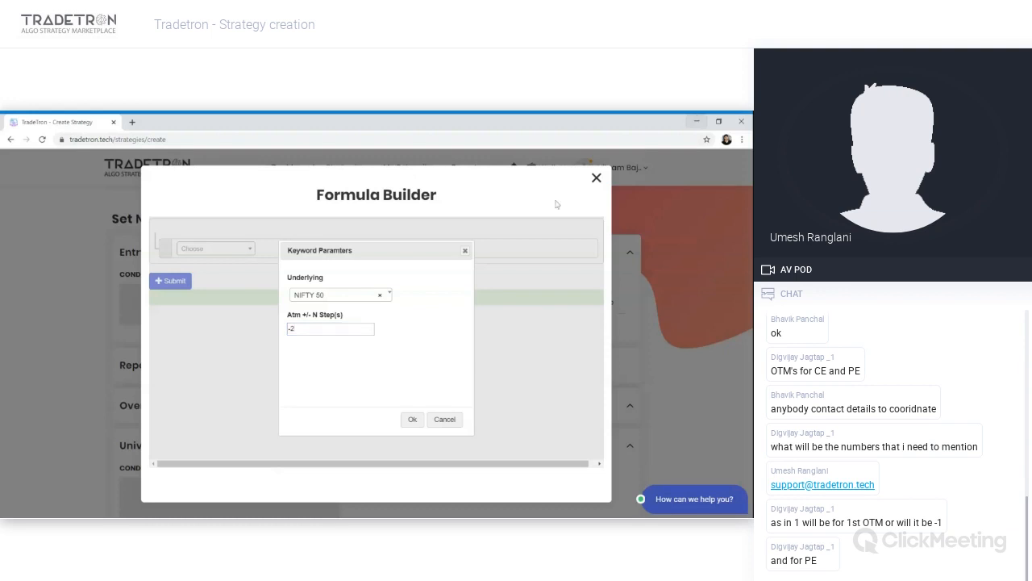